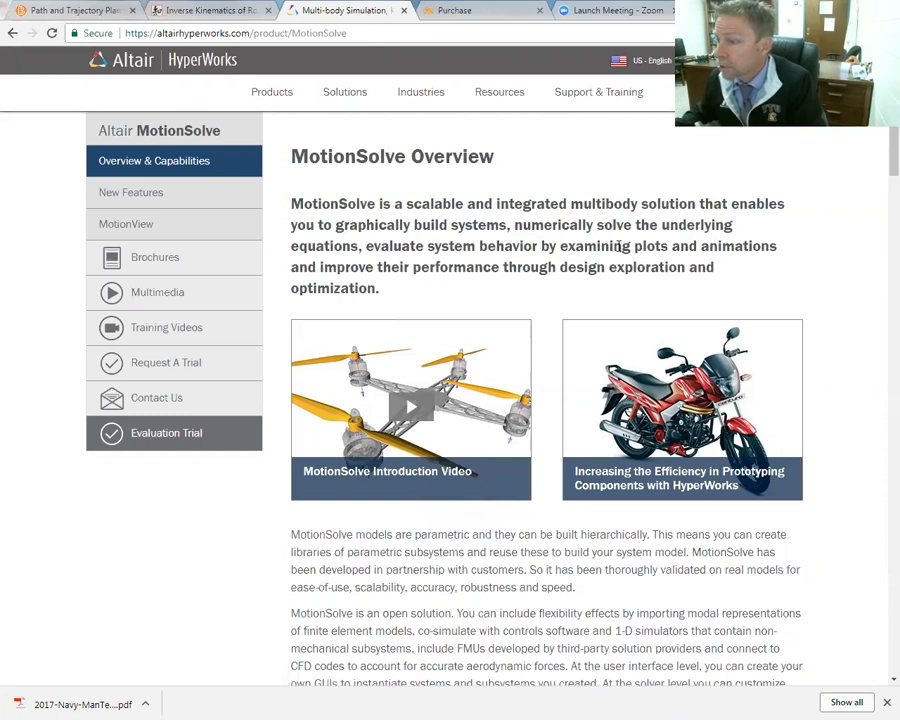
# Switch from the Altair MotionSolve overview to the Design Simulation Technologies purchase page at full window size
pyautogui.moveTo(692, 93)
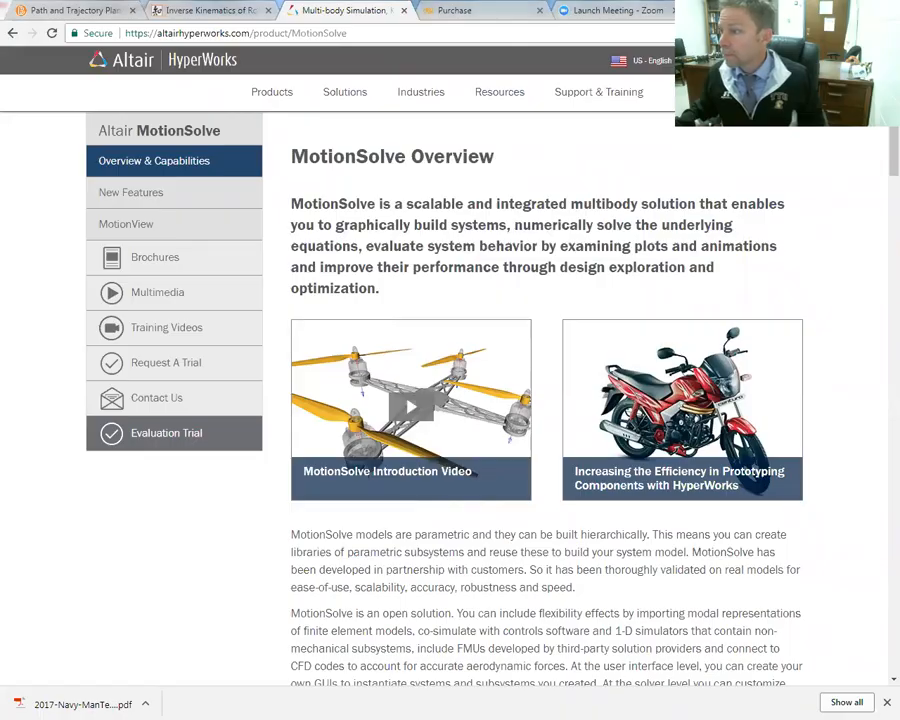
pyautogui.moveTo(598, 91)
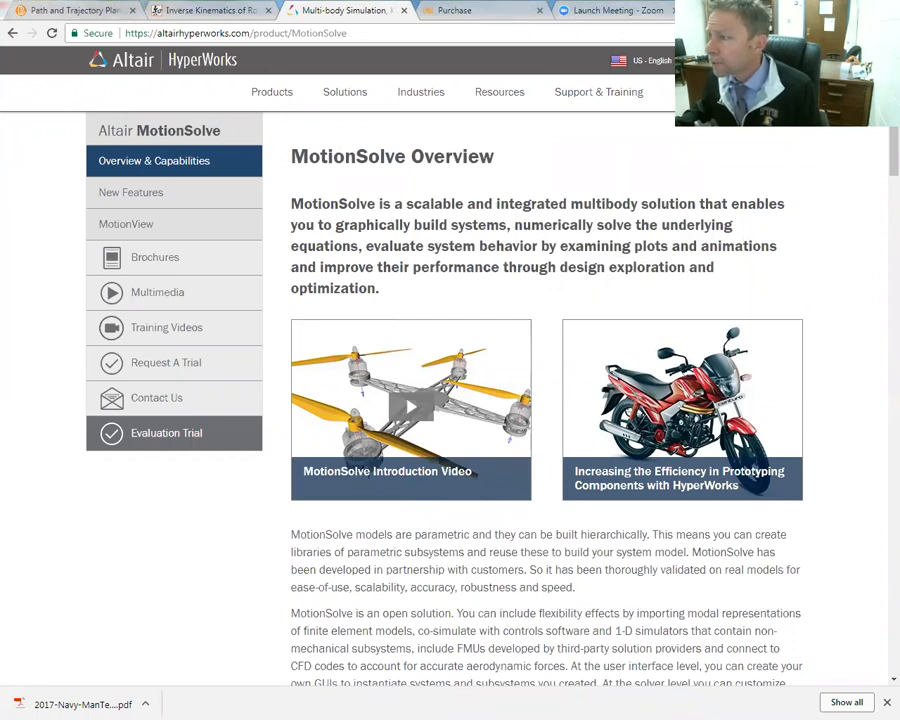
pyautogui.click(857, 6)
pyautogui.click(667, 54)
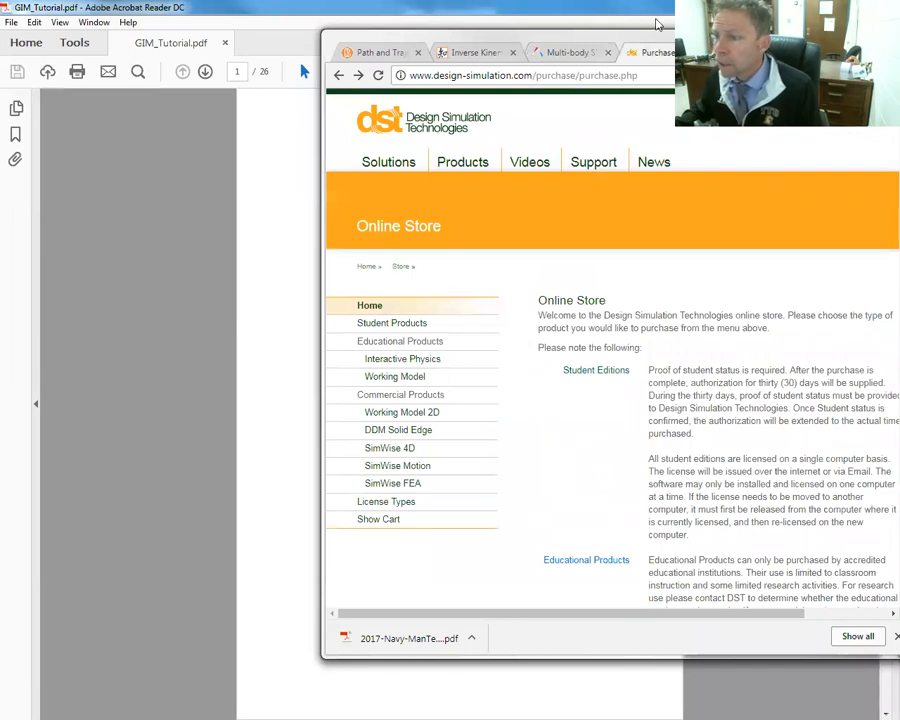
pyautogui.doubleClick(658, 24)
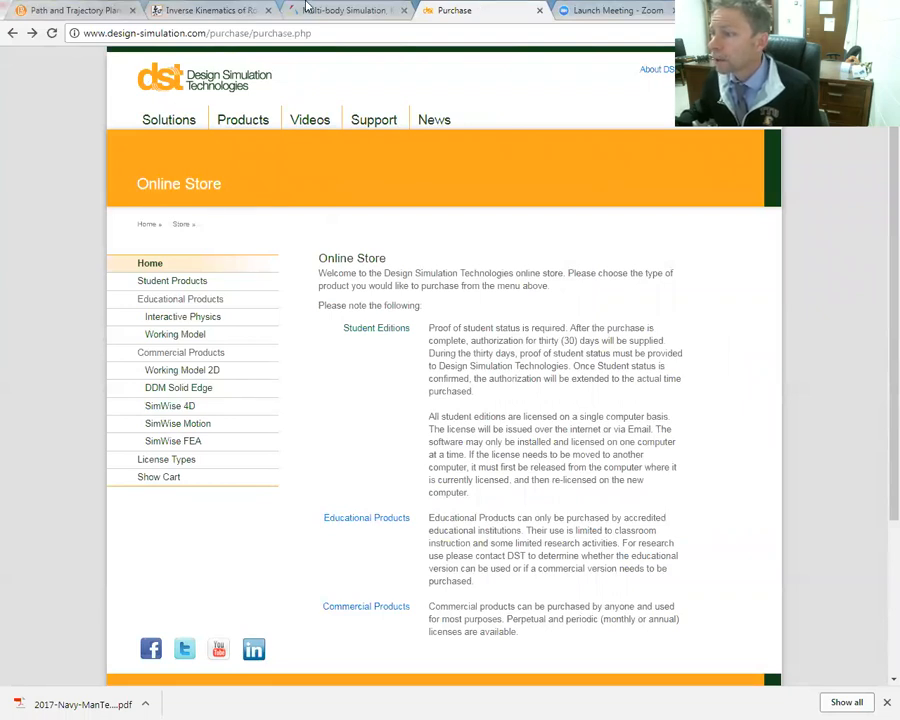
# Browse the Design Simulation Technologies product overview, SimWise 4D and Solutions pages
pyautogui.moveTo(243, 121)
pyautogui.click(245, 152)
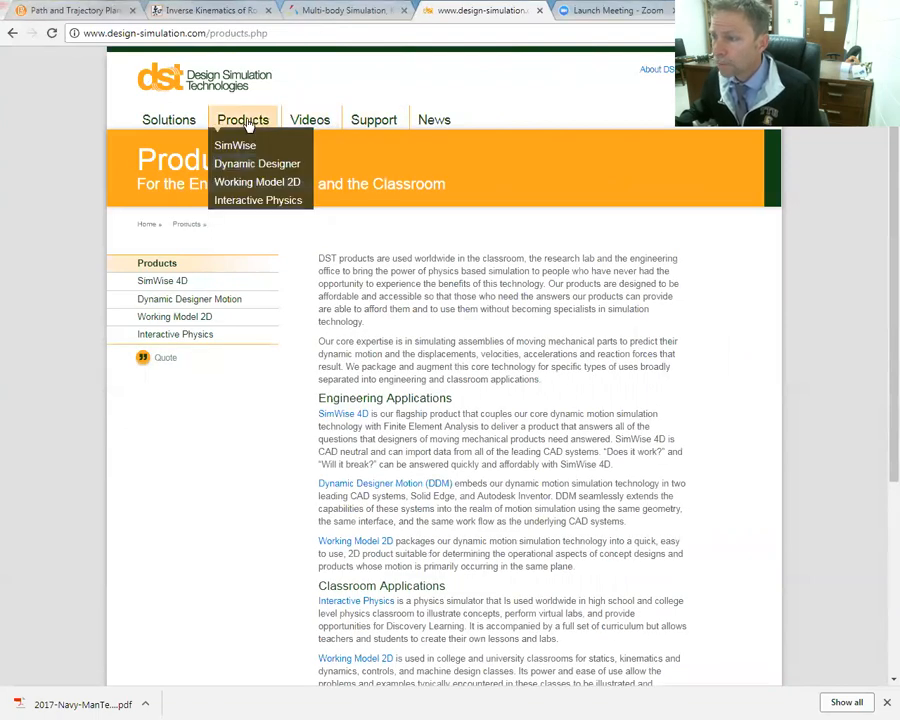
pyautogui.click(235, 145)
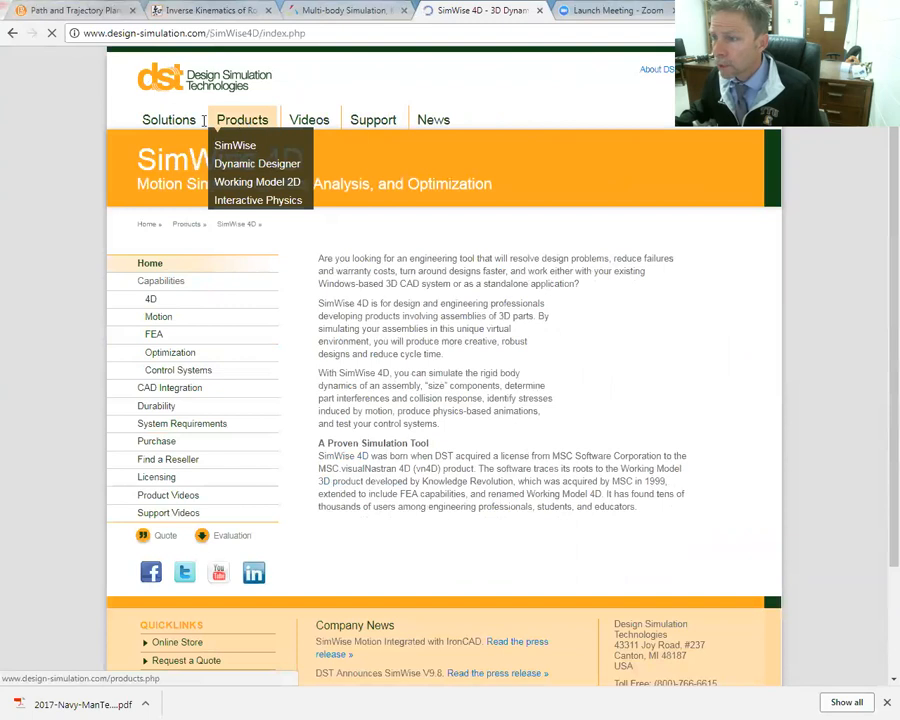
pyautogui.click(168, 119)
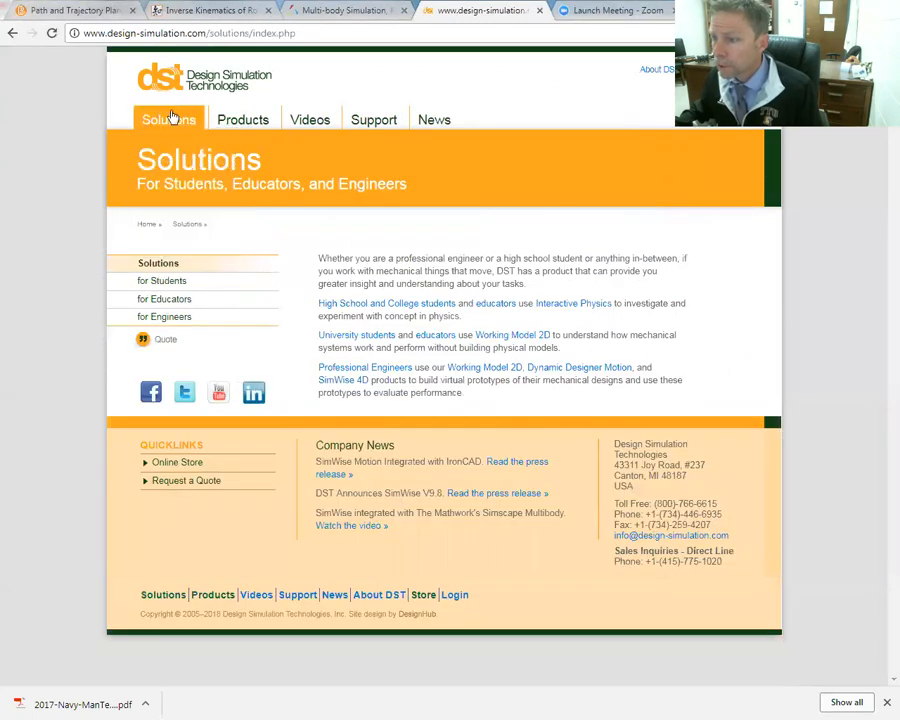
# Open the Design Simulation Technologies online store and view the Student Editions of Working Model 2D
pyautogui.moveTo(170, 119)
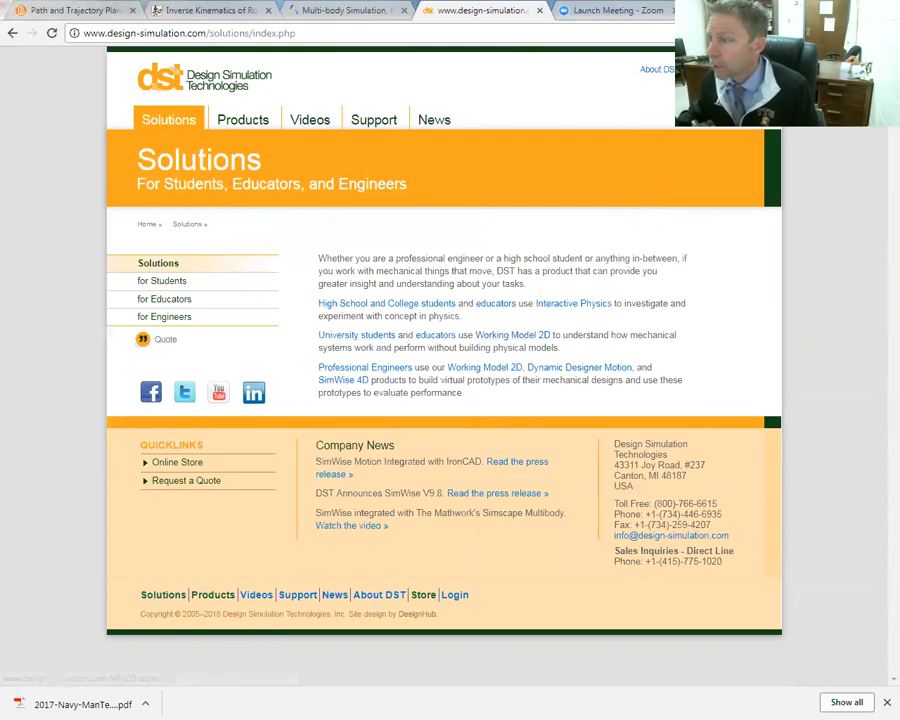
pyautogui.click(177, 462)
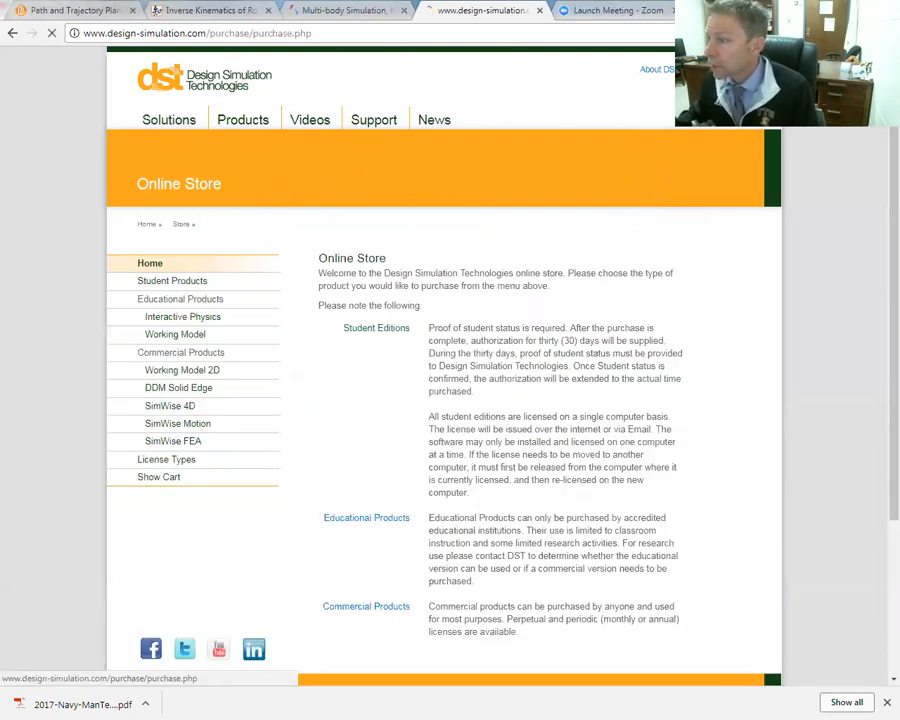
pyautogui.click(368, 329)
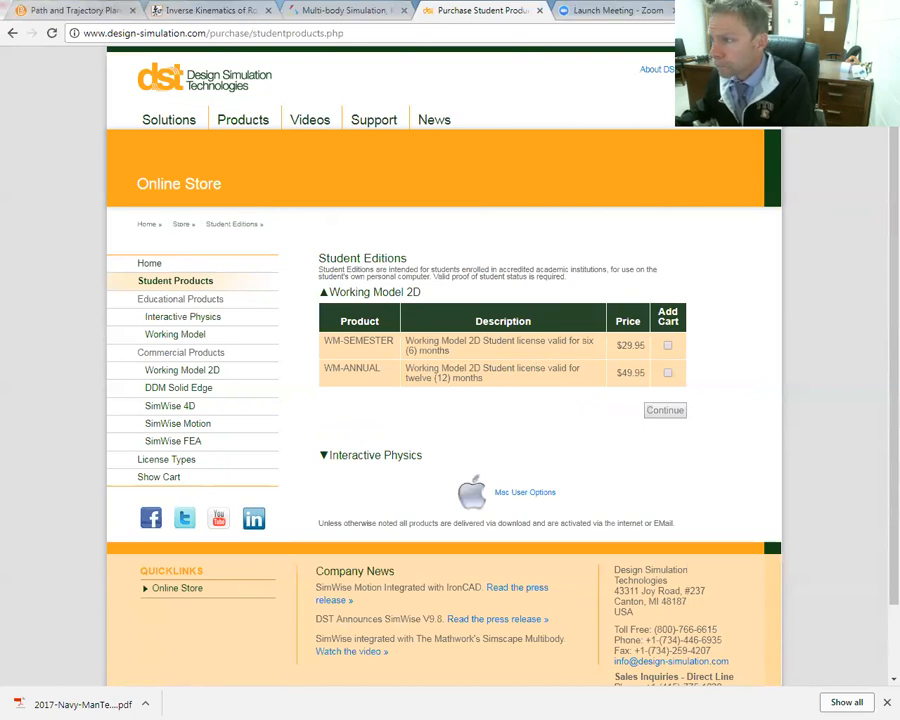
# Leave the browser for the ME 3610 Web GIM folder, open its GIM subfolder and launch the GIM application
pyautogui.hotkey('alt', 'Tab')
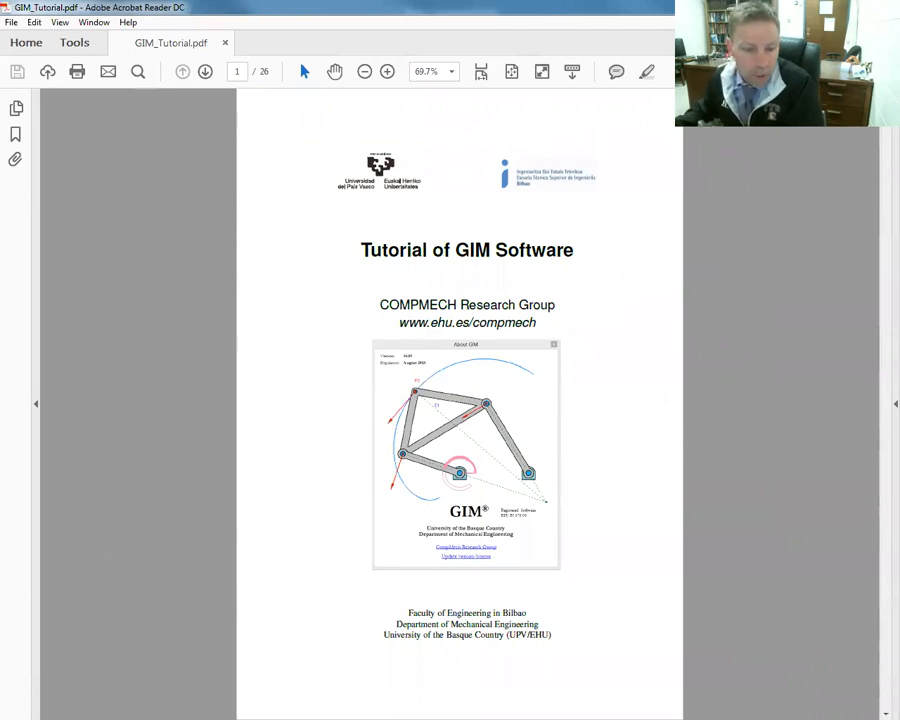
pyautogui.click(880, 7)
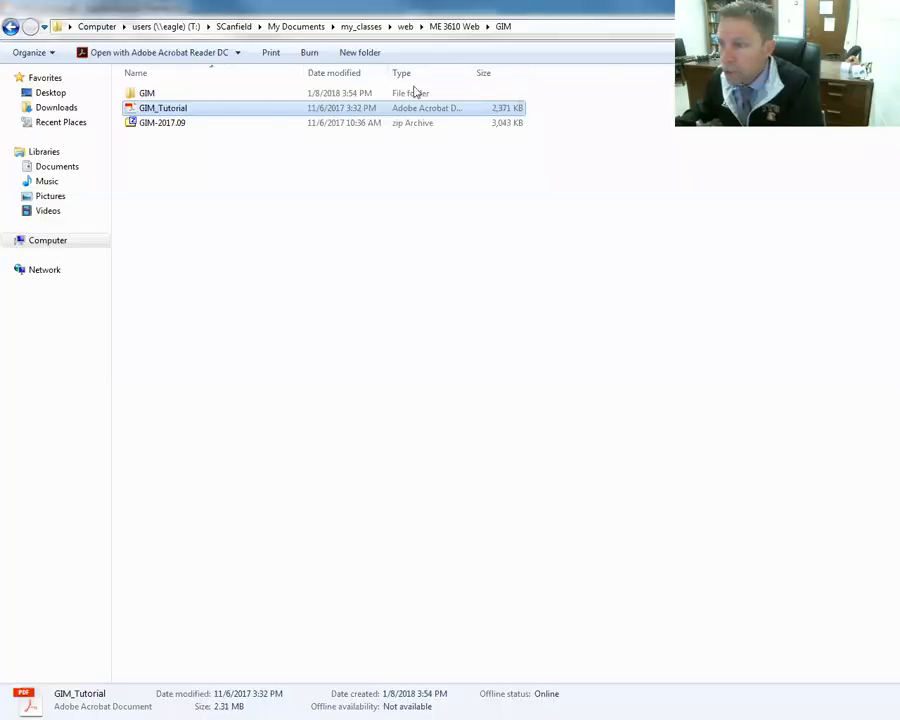
pyautogui.doubleClick(148, 94)
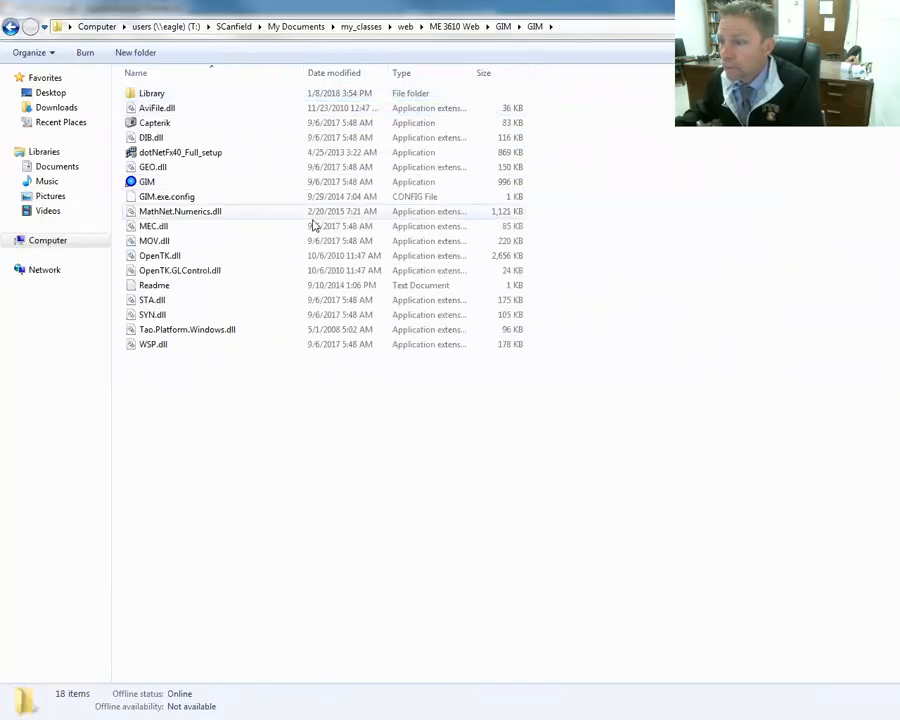
pyautogui.doubleClick(174, 184)
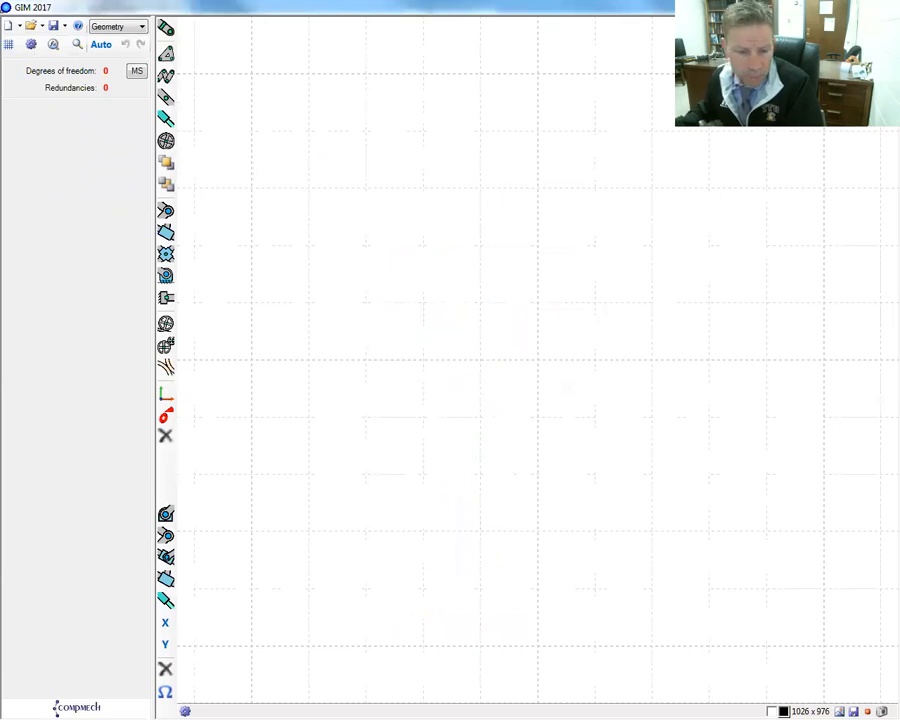
# Glance at the GIM tutorial PDF, and view the modules available in GIM 2017 while keeping Geometry selected
pyautogui.hotkey('alt', 'Tab')
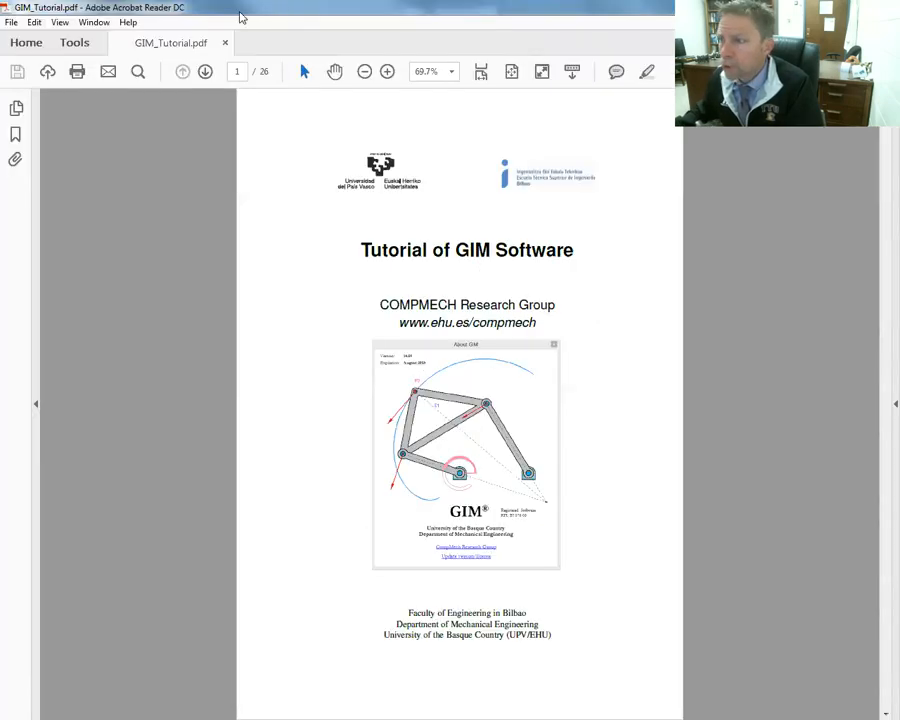
pyautogui.hotkey('alt', 'Tab')
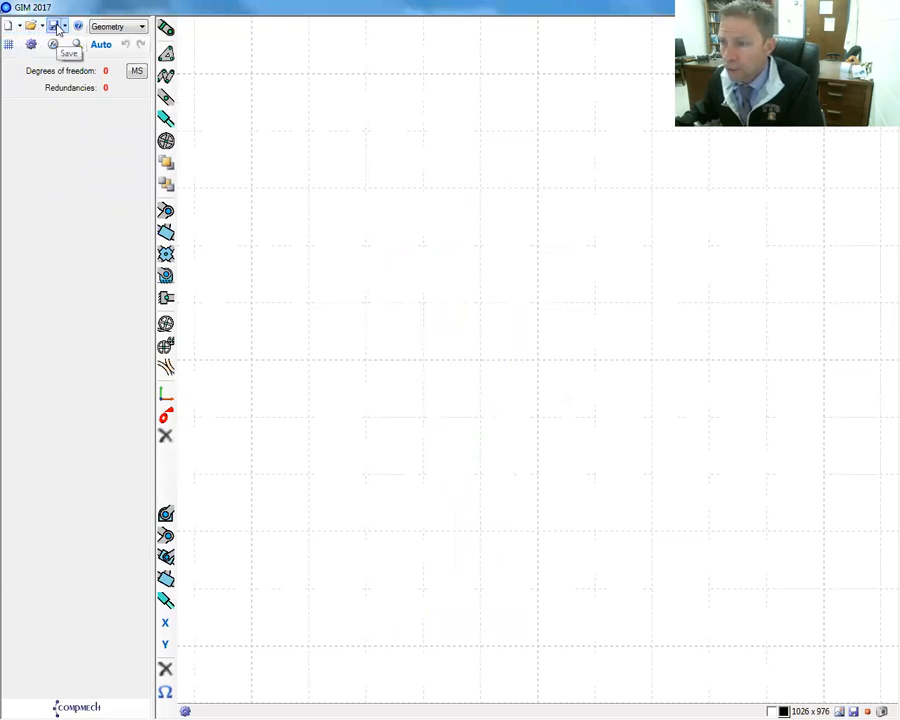
pyautogui.click(135, 27)
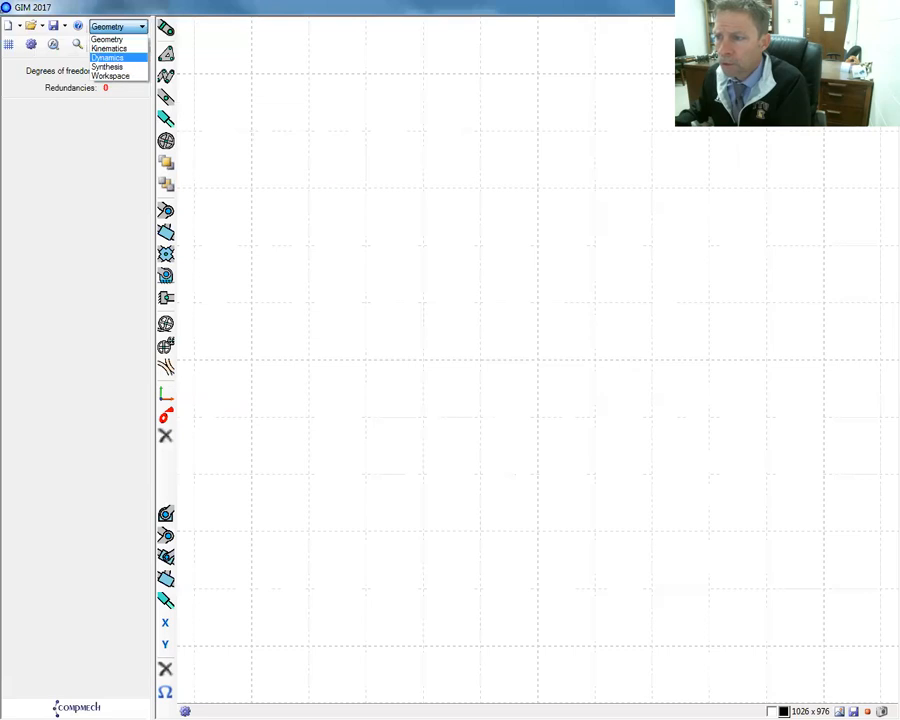
pyautogui.click(67, 239)
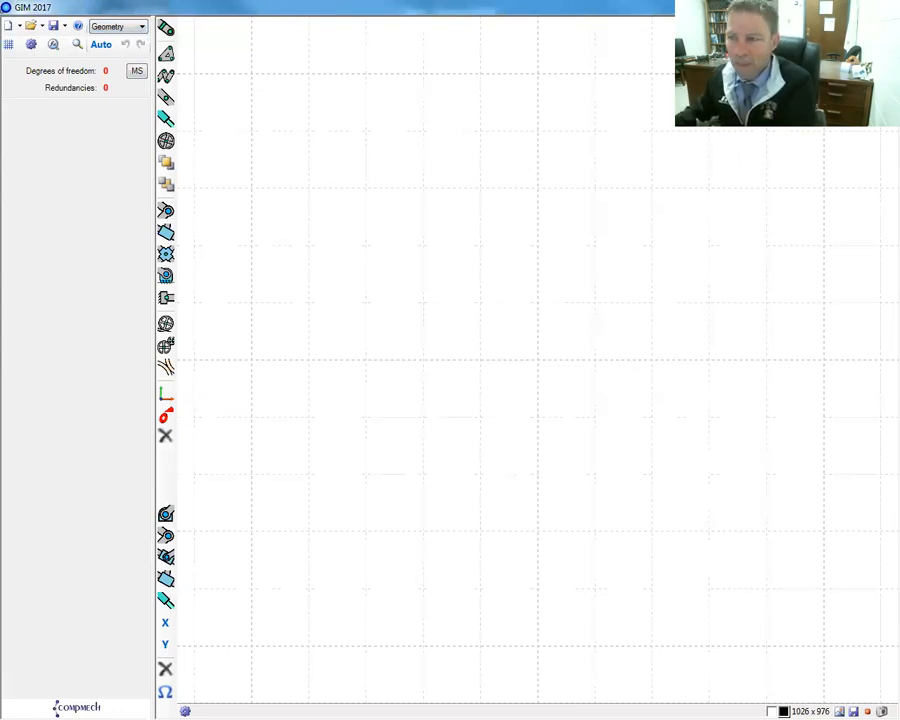
# Switch to GIM_Tutorial.pdf and read from section 1, What is GIM?, through section 2.1, Geometry module
pyautogui.hotkey('alt', 'Tab')
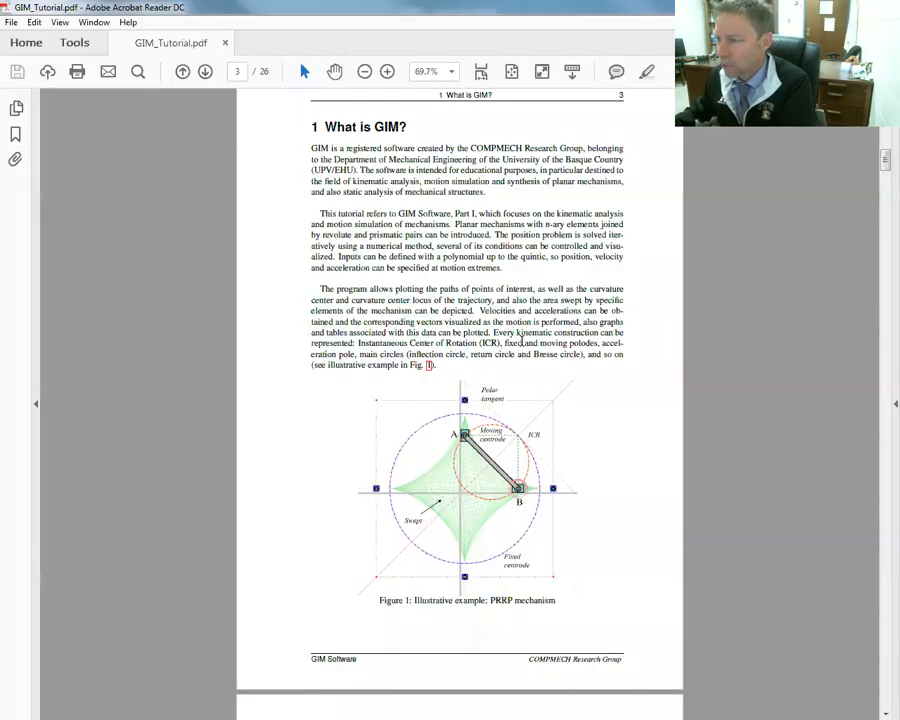
pyautogui.scroll(-1, 553, 375)
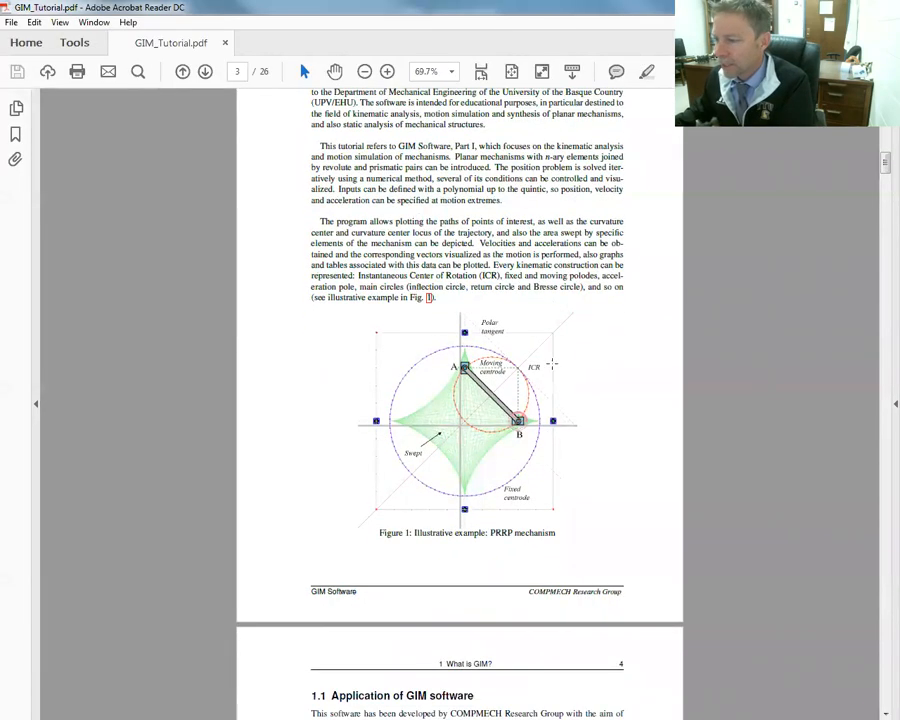
pyautogui.scroll(-5, 536, 257)
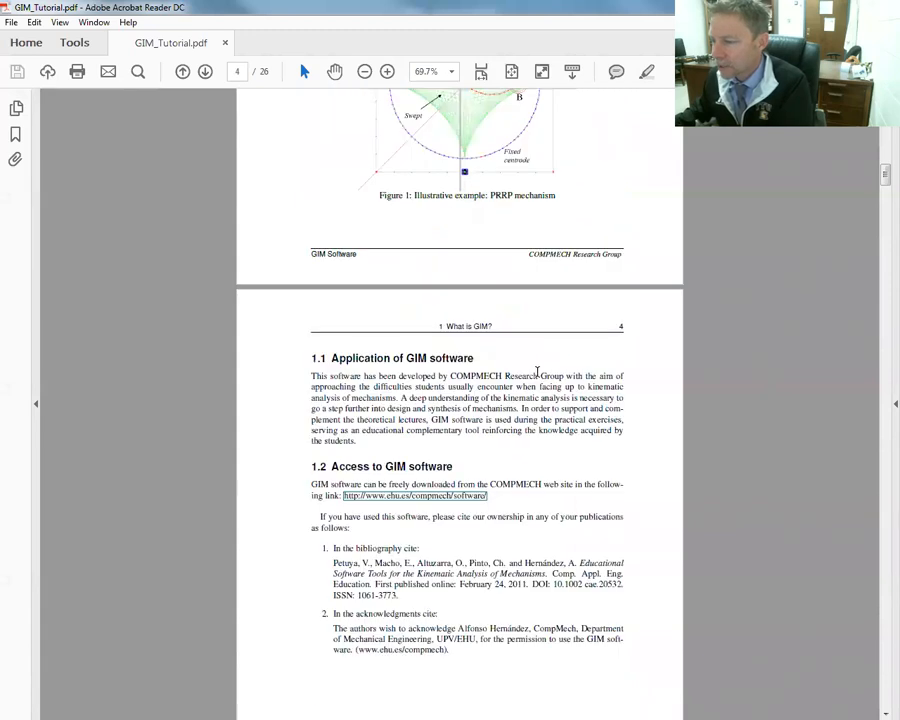
pyautogui.scroll(-1, 537, 376)
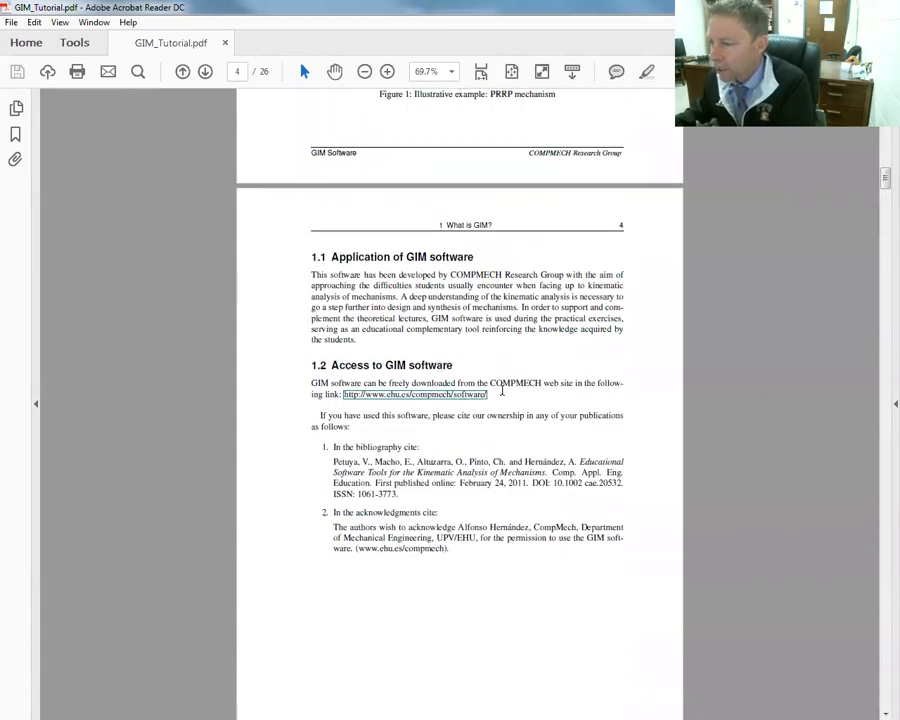
pyautogui.scroll(-1, 522, 468)
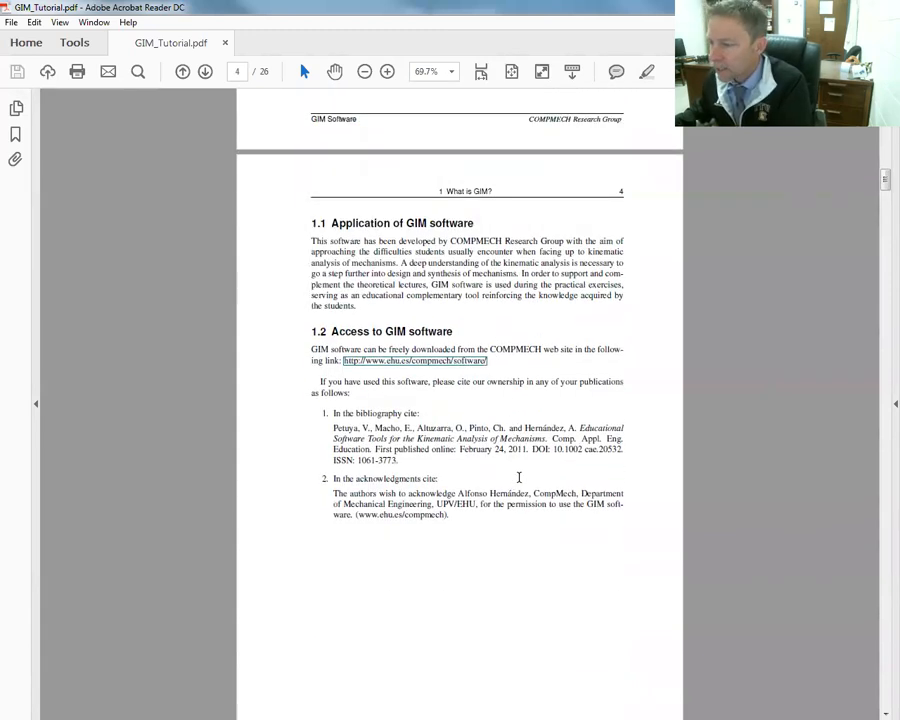
pyautogui.moveTo(390, 380); pyautogui.dragTo(418, 384)
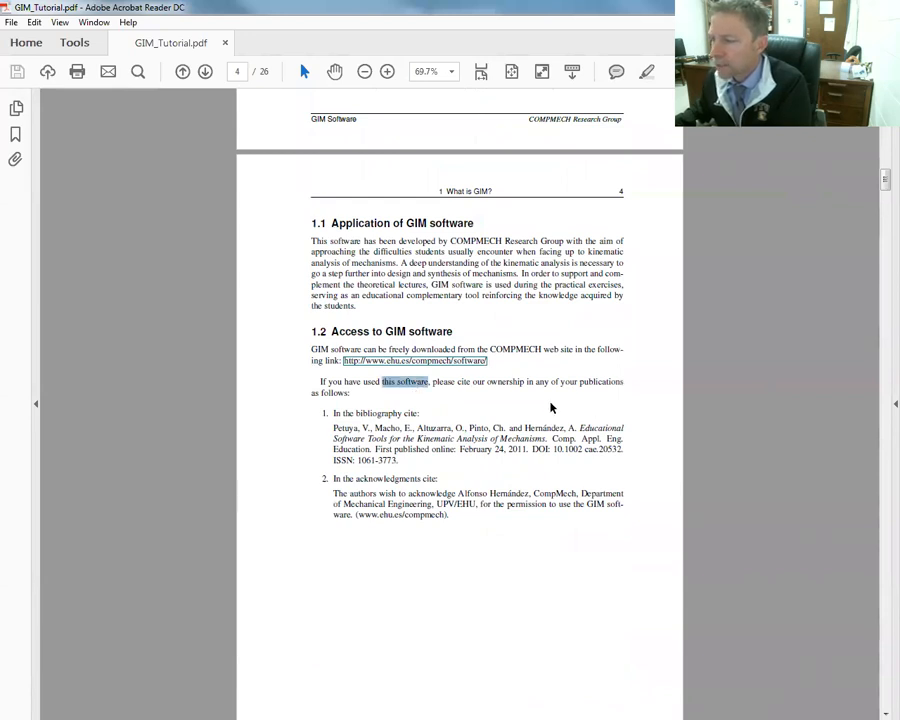
pyautogui.scroll(-6, 560, 400)
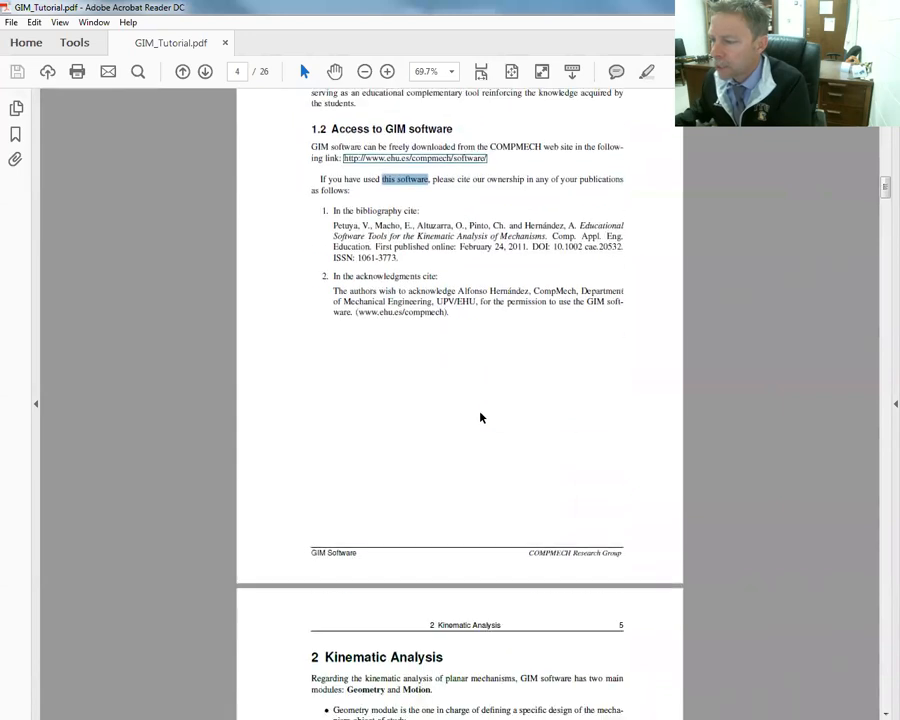
pyautogui.scroll(-8, 426, 305)
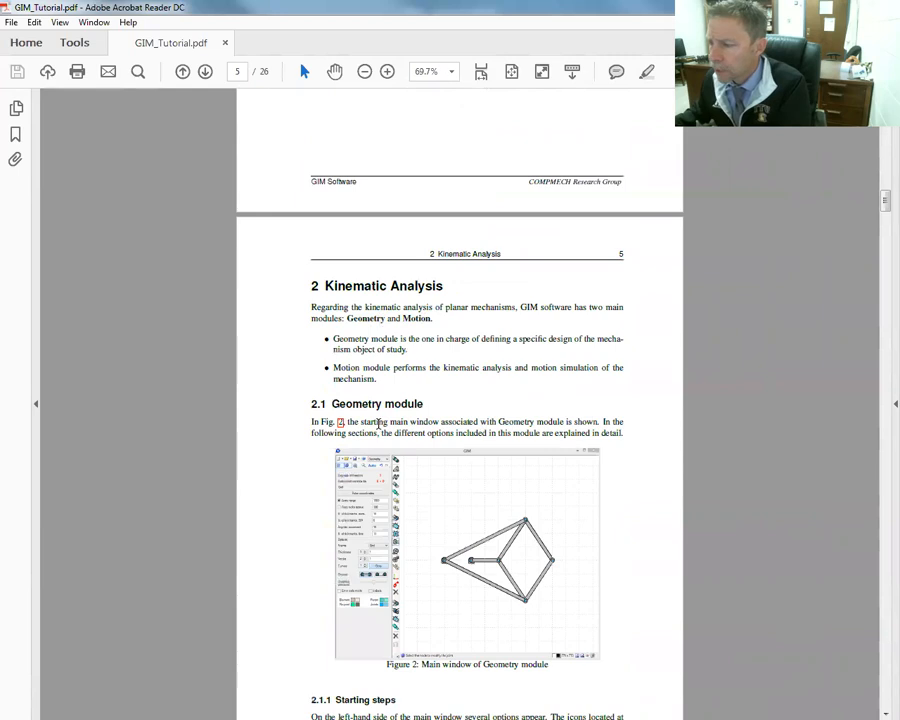
pyautogui.scroll(-3, 389, 432)
pyautogui.scroll(-5, 380, 315)
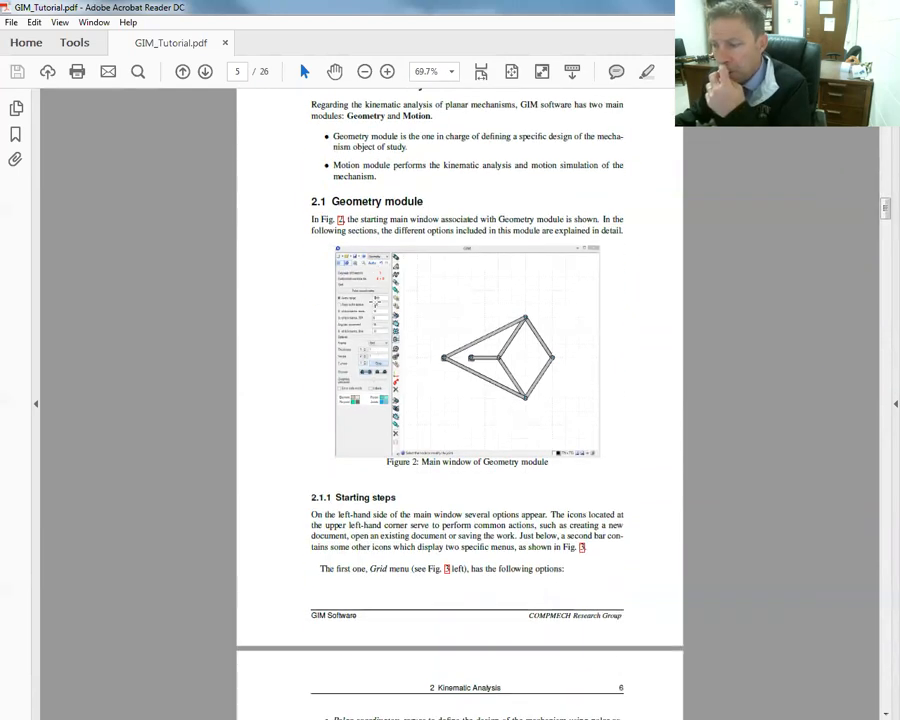
pyautogui.scroll(3, 387, 315)
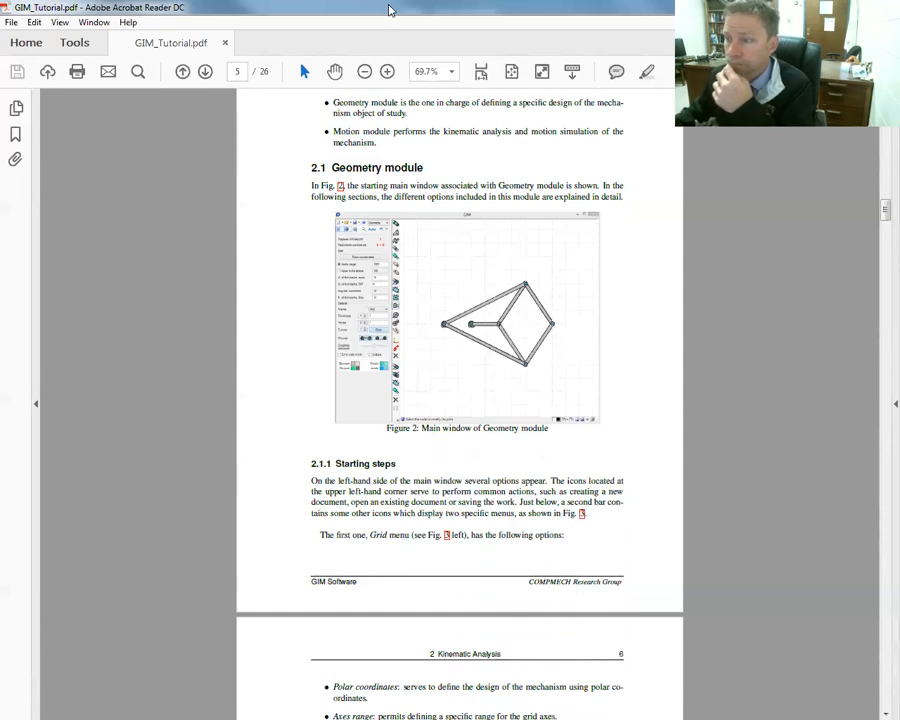
# Switch to GIM 2017 and place five nodes at about (0.1, 0.1), (0.1, 0.7), (0.1, 1.0), (0.9, 0.1) and (0.8, 0.3)
pyautogui.hotkey('alt', 'Tab')
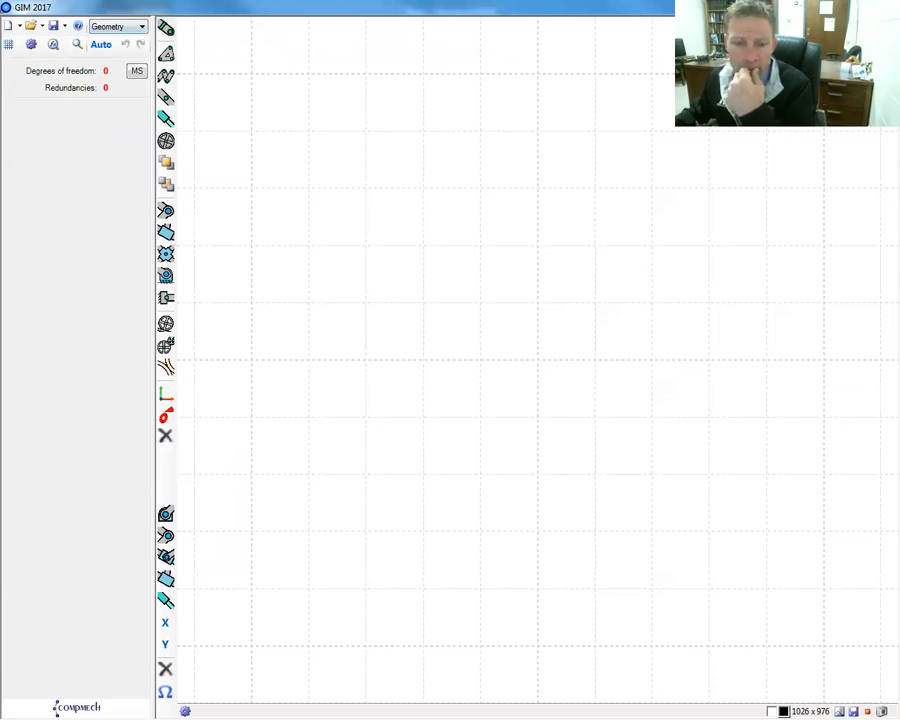
pyautogui.click(168, 30)
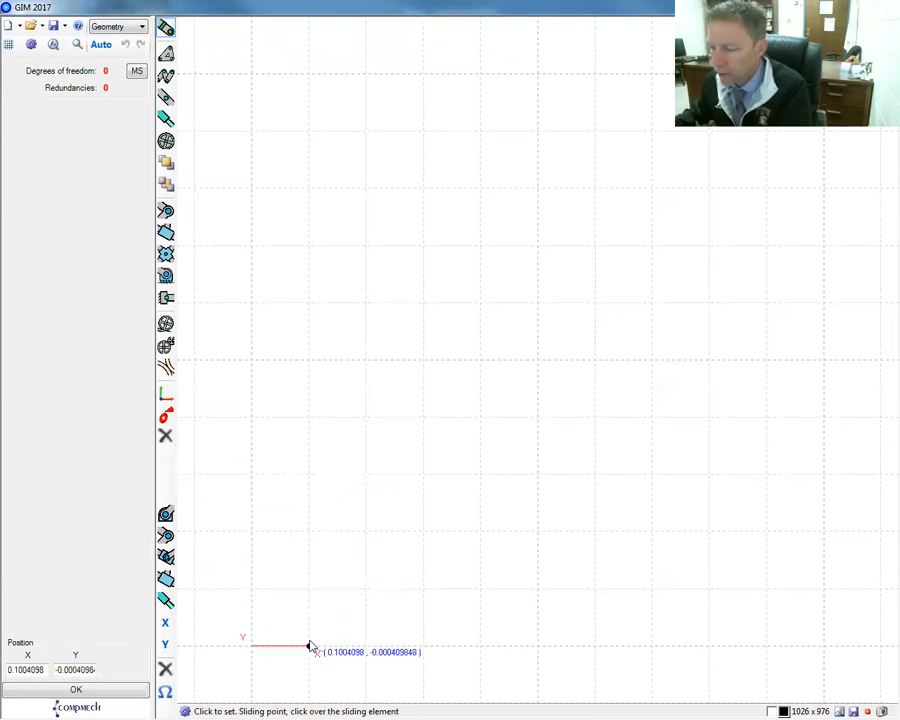
pyautogui.click(310, 591)
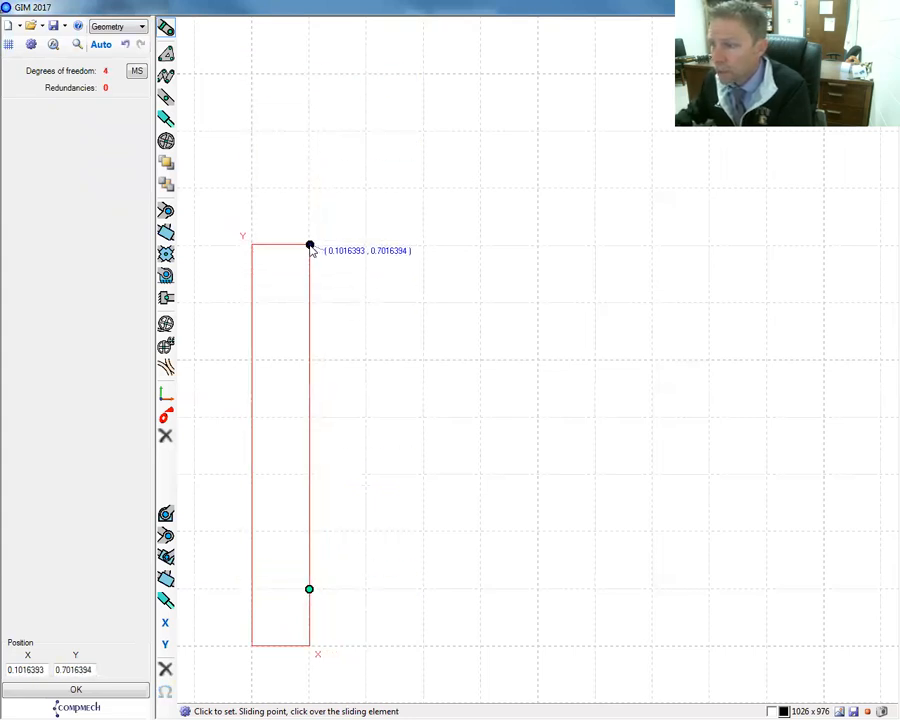
pyautogui.click(310, 246)
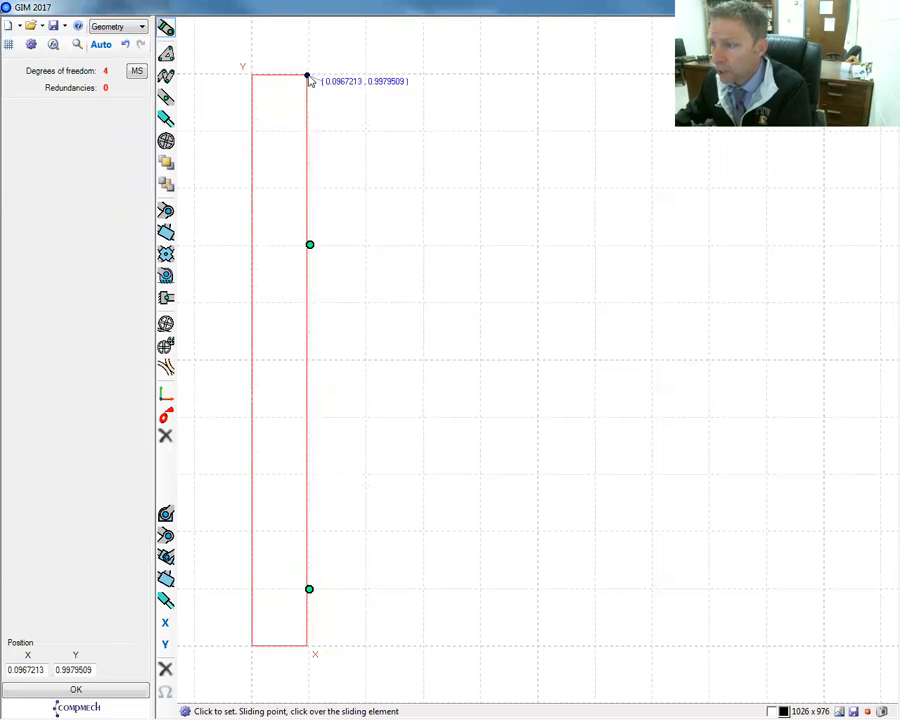
pyautogui.click(310, 77)
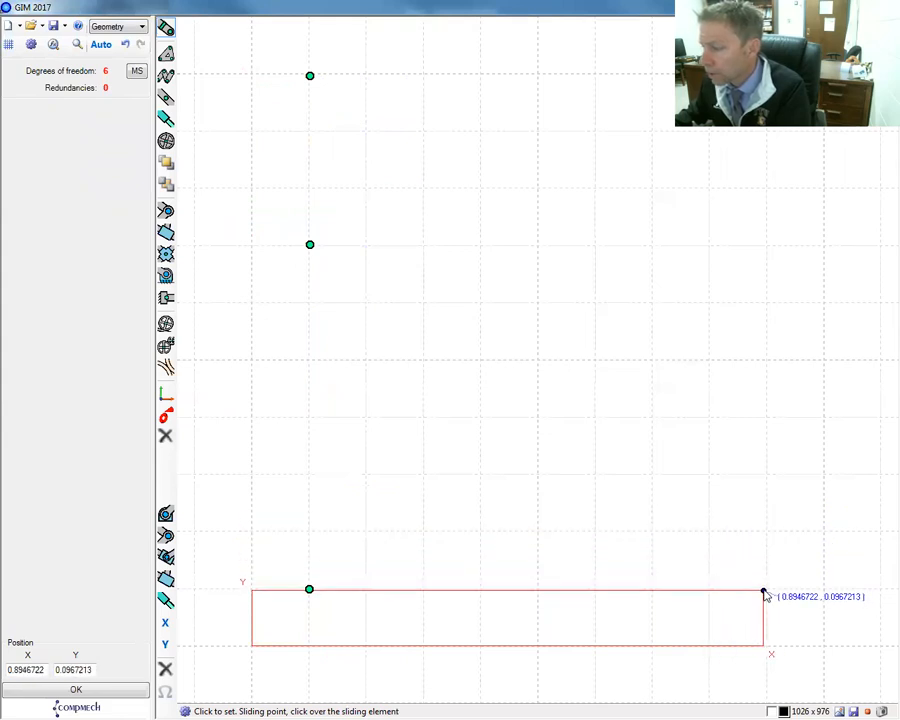
pyautogui.click(765, 588)
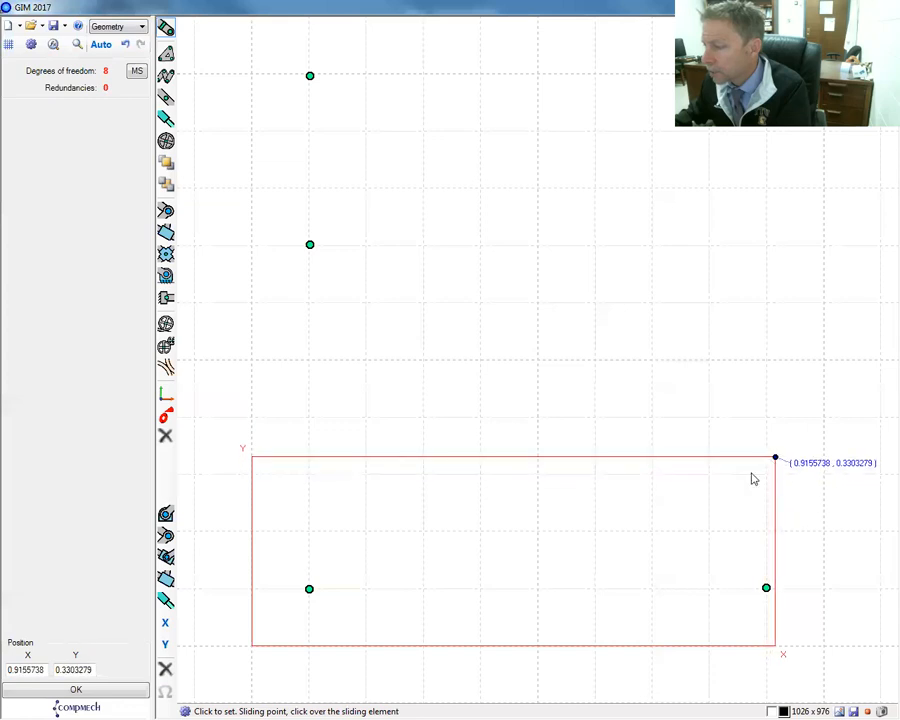
pyautogui.click(707, 472)
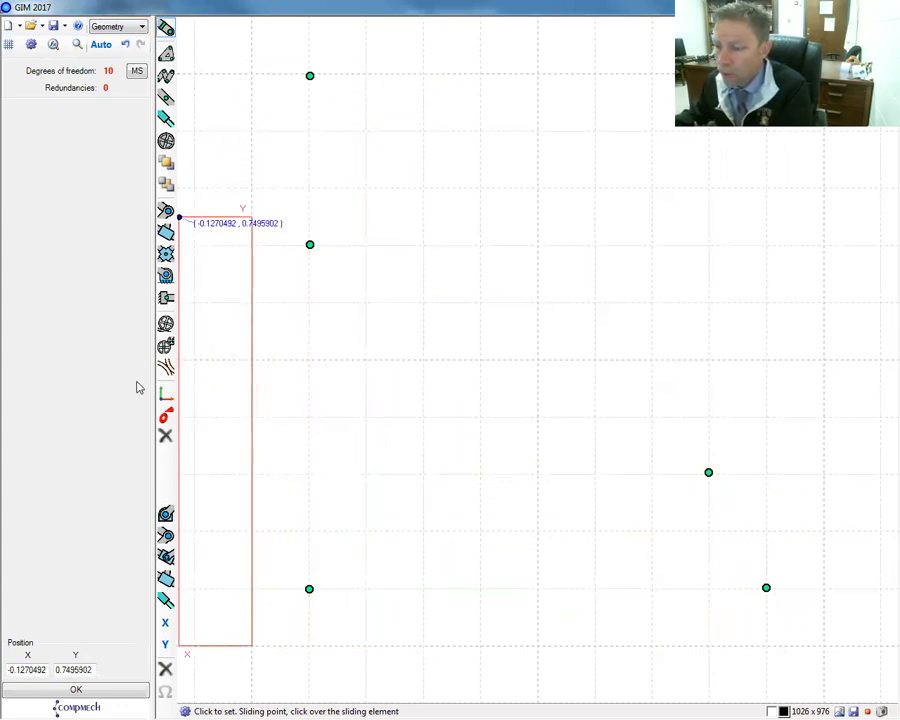
# Modify the lower-left node at about (0.1, 0.1), setting its position to X 0 and Y 0
pyautogui.click(166, 417)
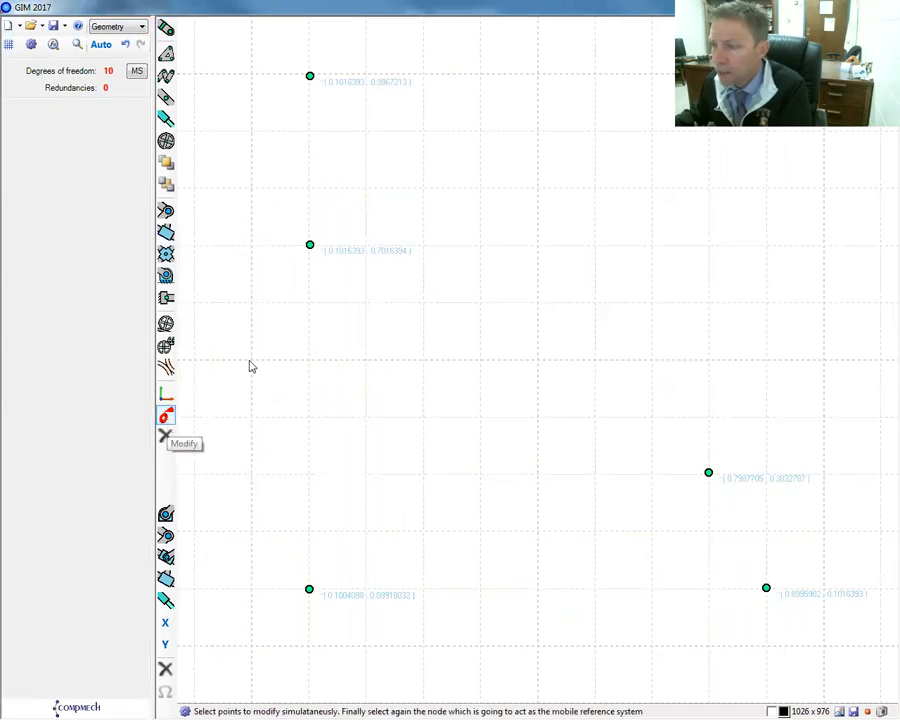
pyautogui.click(310, 590)
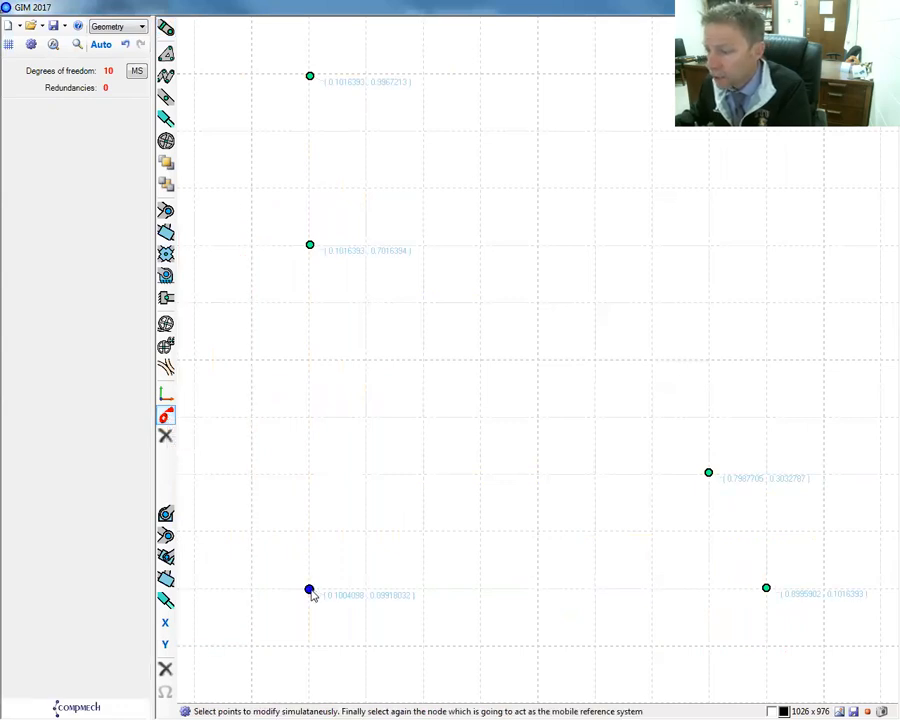
pyautogui.click(310, 591)
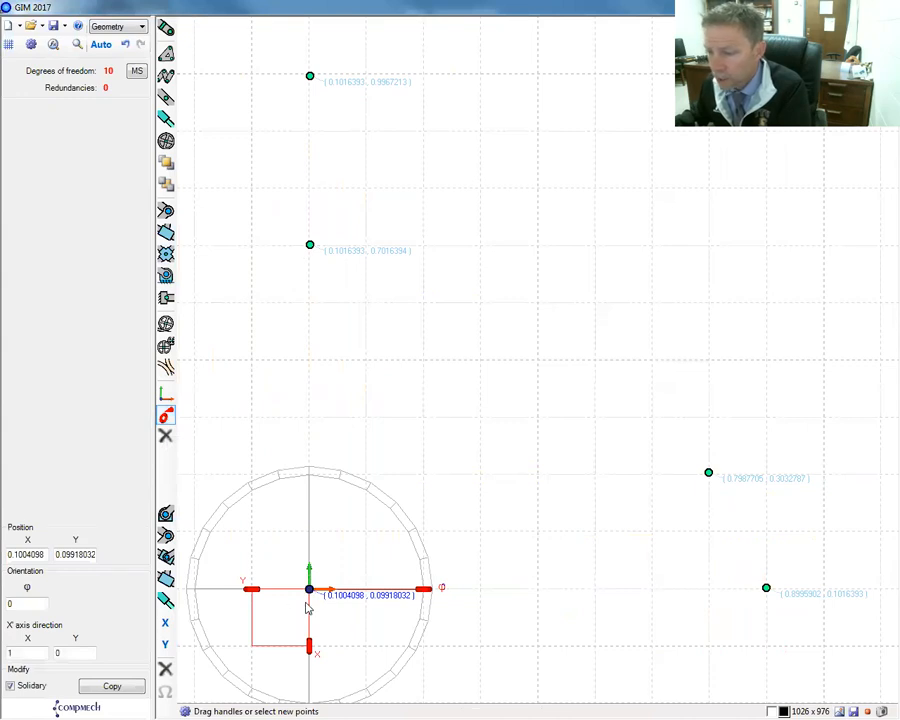
pyautogui.moveTo(312, 592); pyautogui.dragTo(350, 575)
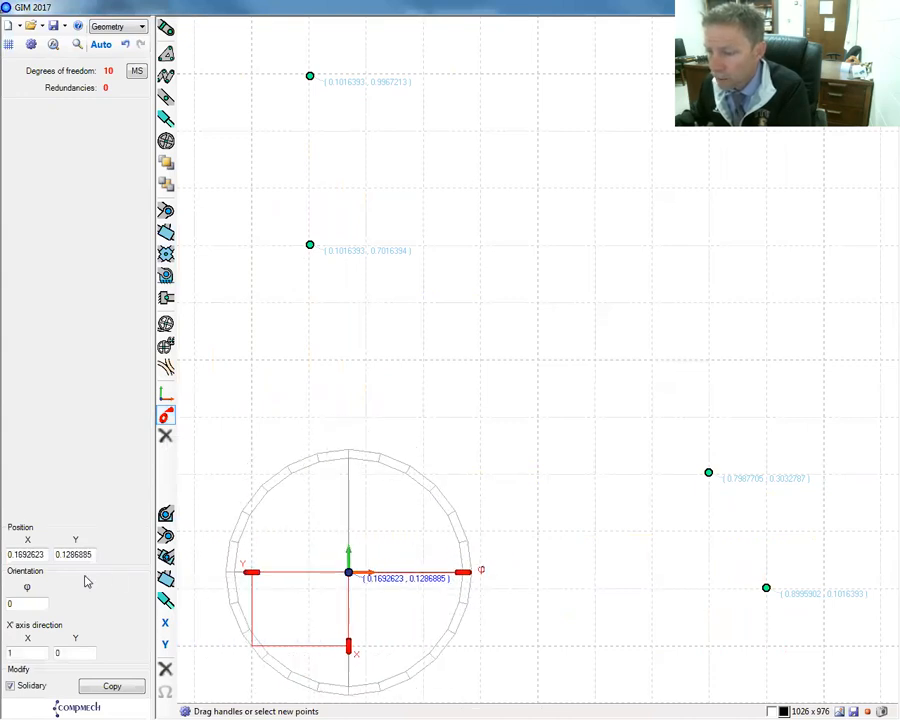
pyautogui.doubleClick(38, 554)
pyautogui.write('0')
pyautogui.doubleClick(82, 556)
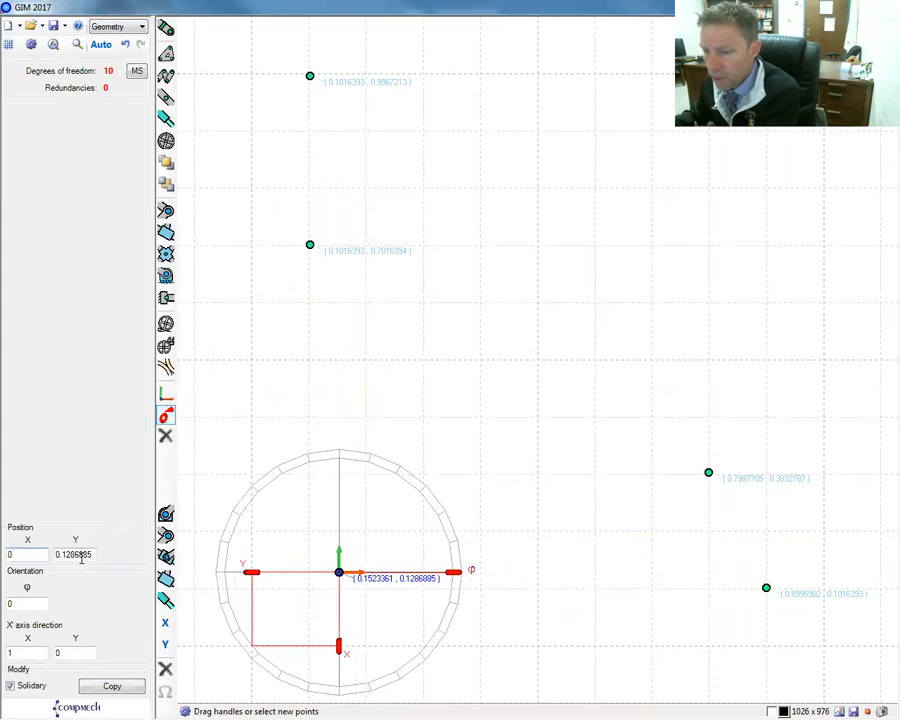
pyautogui.write('0')
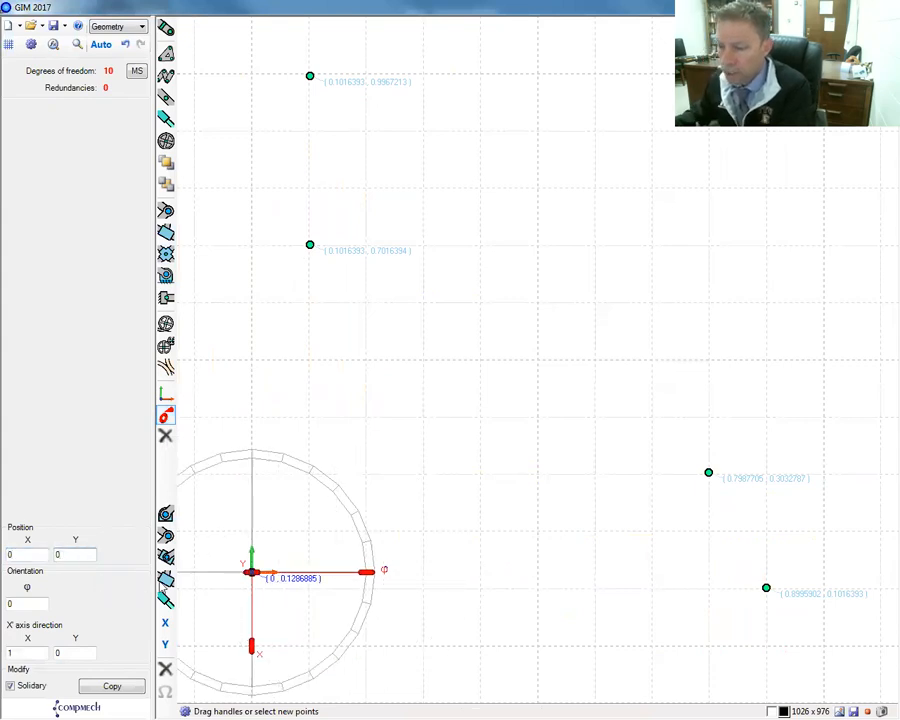
pyautogui.press('Return')
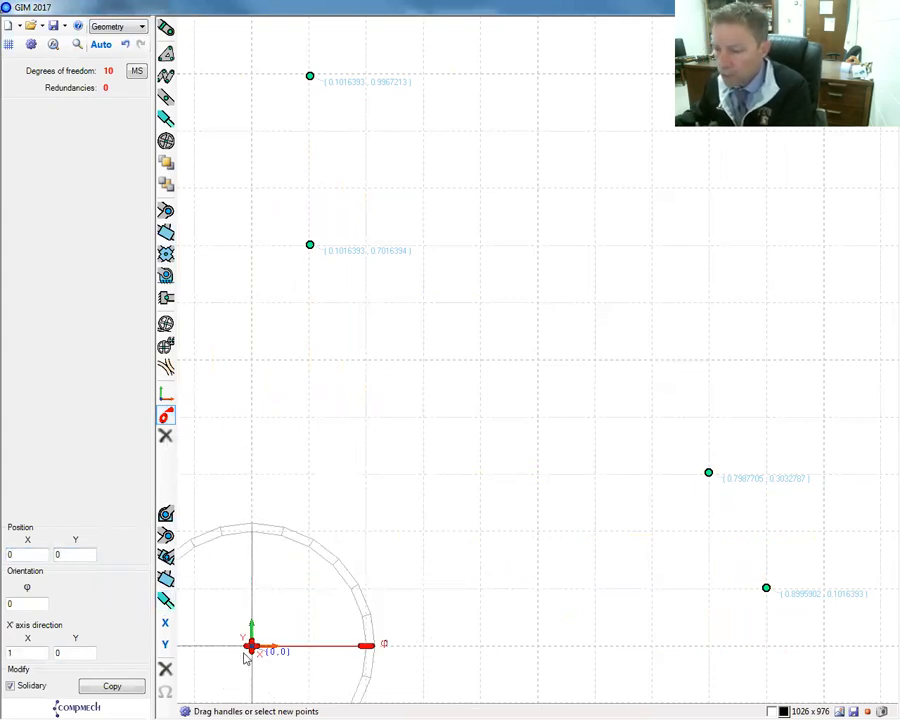
# Nudge the node near (0.1, 0.7) to about (0.098, 0.699), and move the uppermost node to X 0, Y about 0.999
pyautogui.click(311, 247)
pyautogui.moveTo(311, 250)
pyautogui.mouseDown()
pyautogui.moveTo(254, 253)
pyautogui.moveTo(308, 250)
pyautogui.mouseUp()
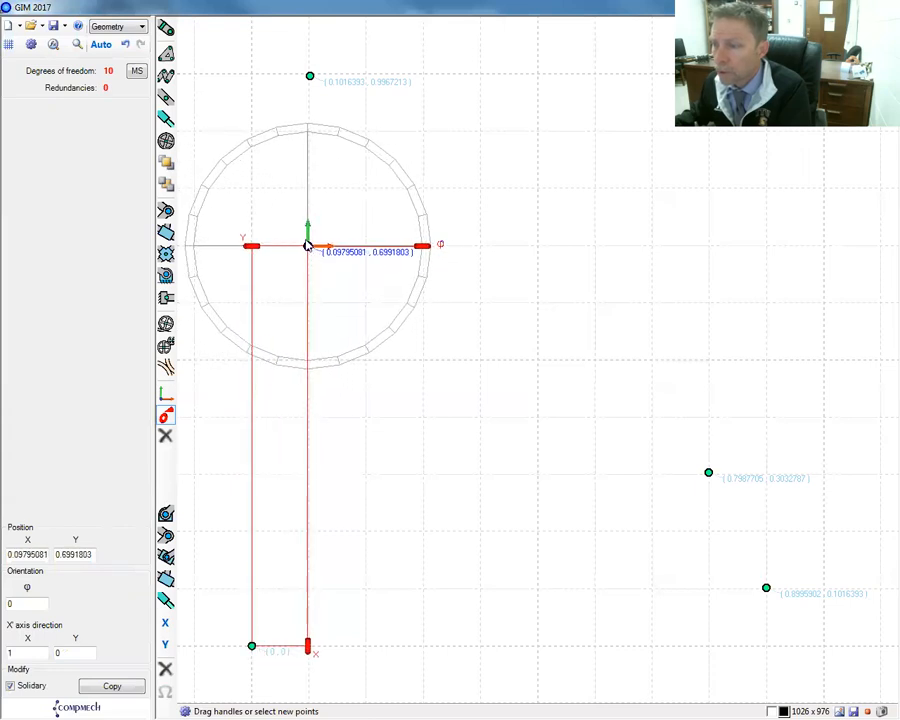
pyautogui.click(310, 76)
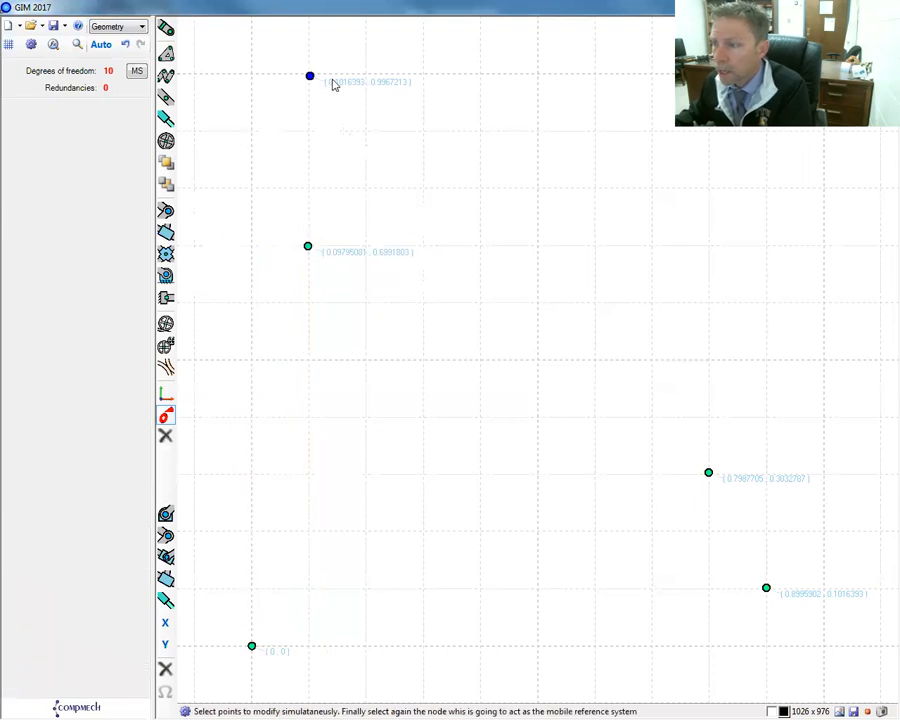
pyautogui.moveTo(309, 80); pyautogui.dragTo(241, 80)
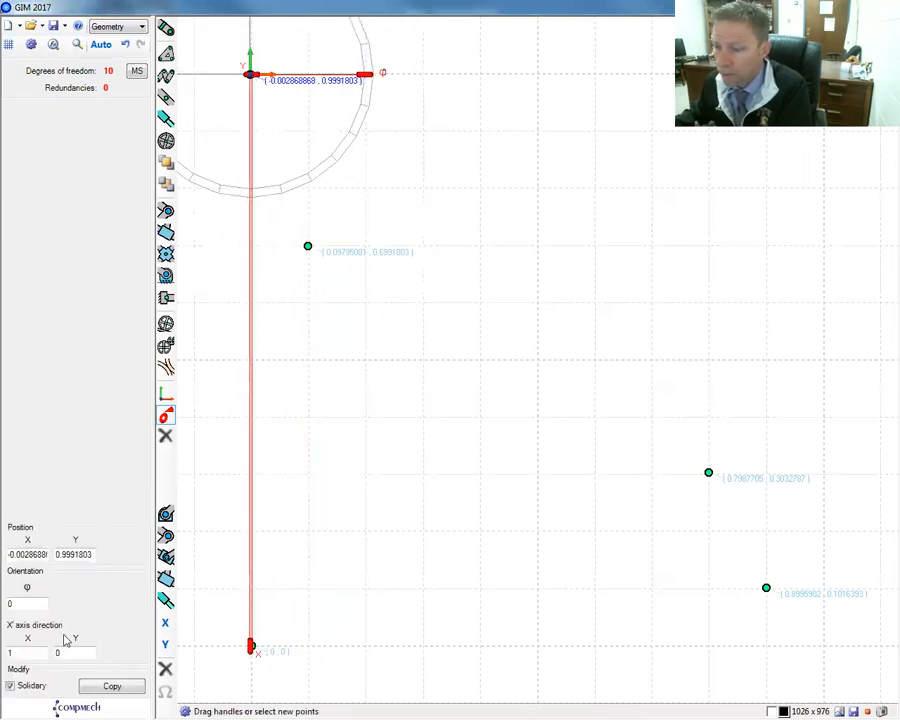
pyautogui.doubleClick(17, 554)
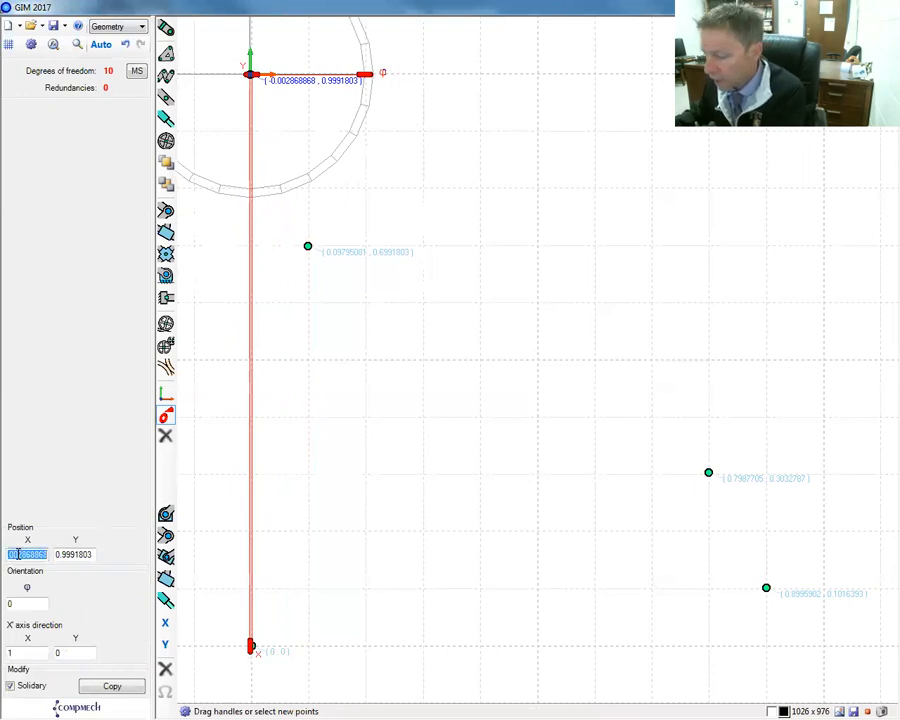
pyautogui.write('0')
pyautogui.press('Return')
# Set the X position of the node at Y about 0.7 to 0
pyautogui.click(307, 246)
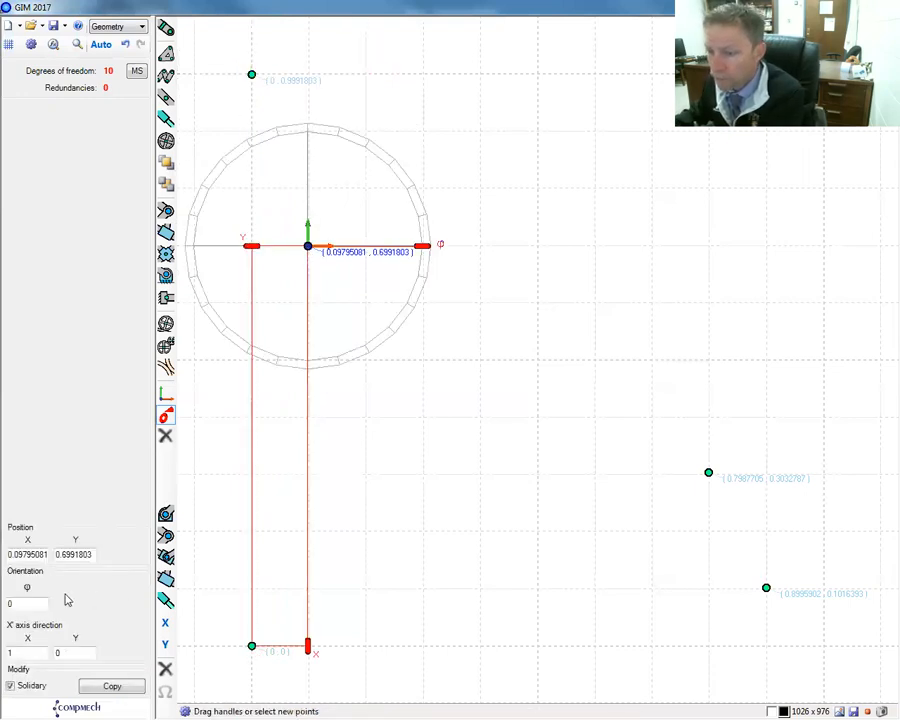
pyautogui.doubleClick(17, 554)
pyautogui.write('0')
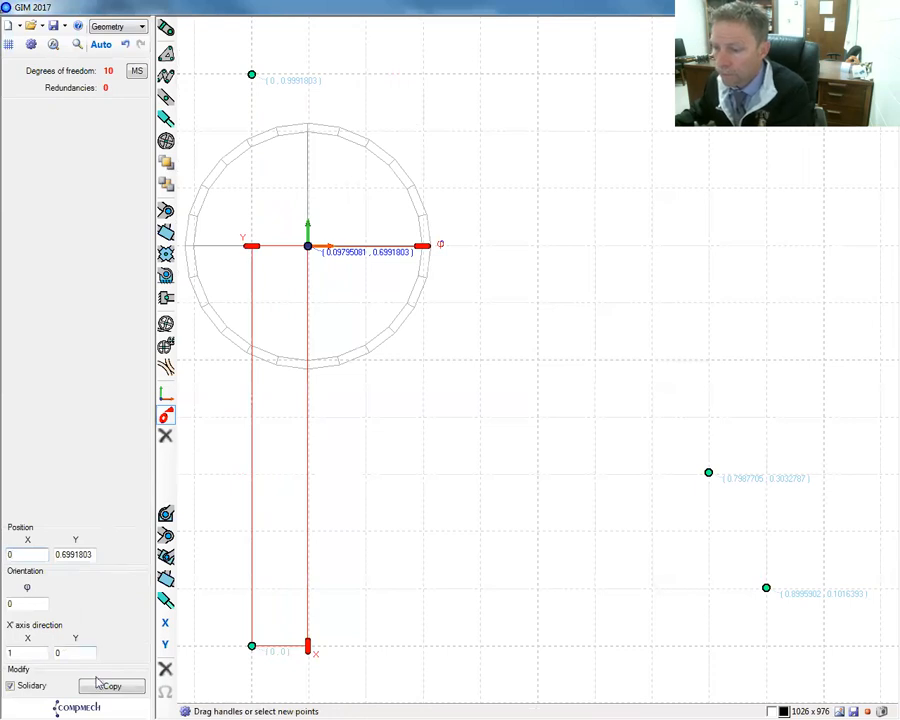
pyautogui.press('Return')
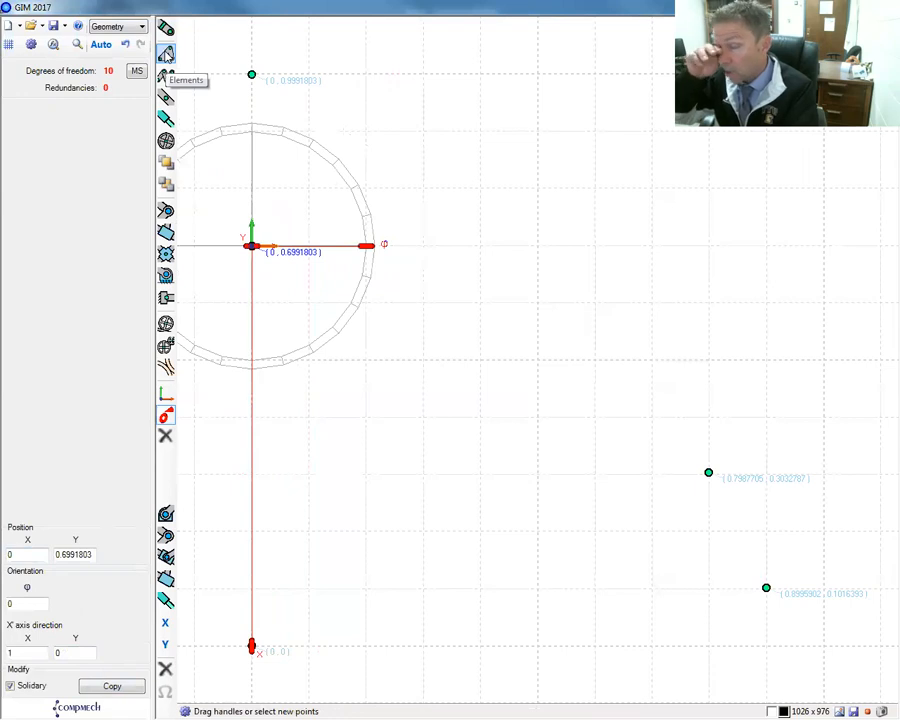
# Create one straight element through the three nodes on the Y axis, from the origin up to the uppermost node
pyautogui.click(166, 55)
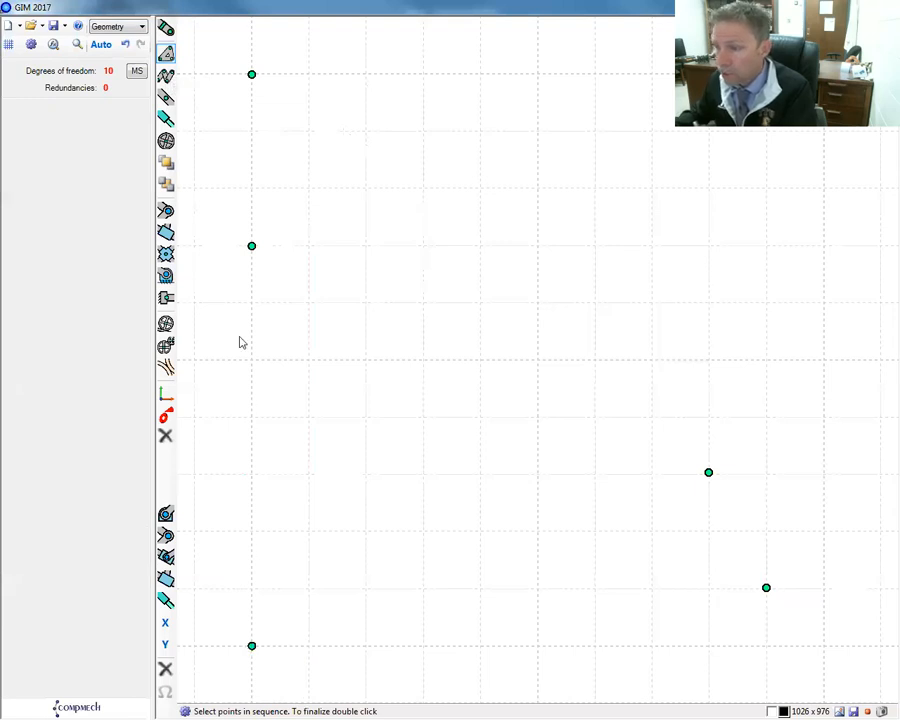
pyautogui.click(252, 647)
pyautogui.doubleClick(252, 246)
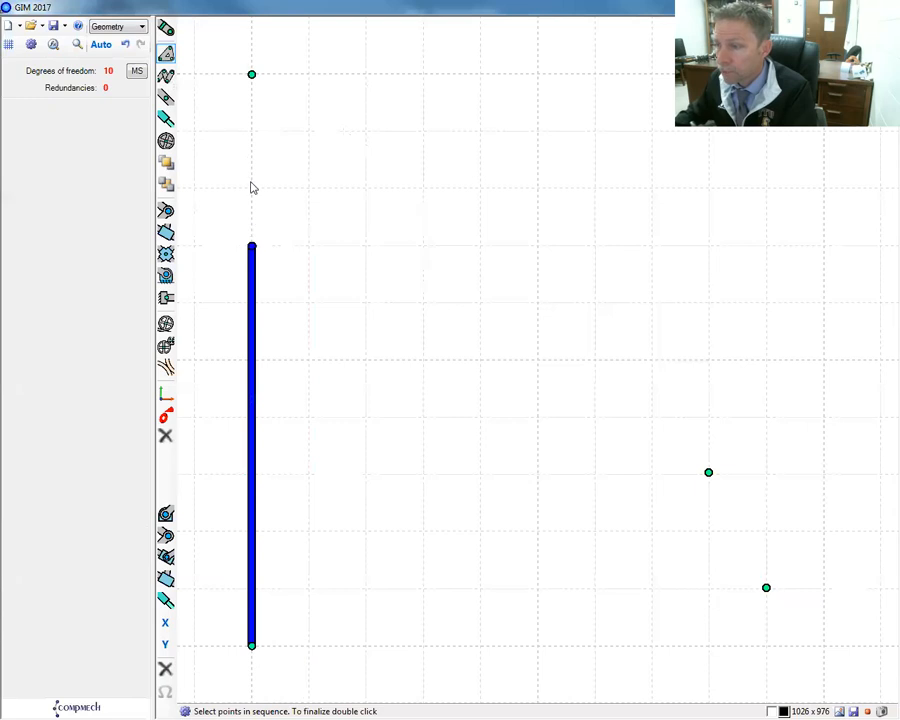
pyautogui.doubleClick(251, 75)
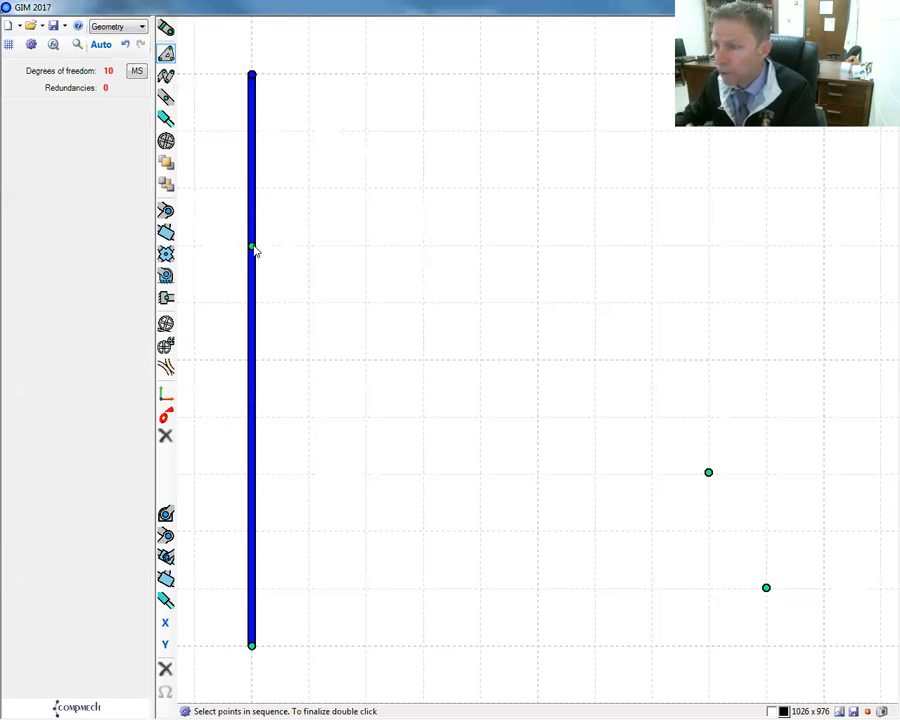
pyautogui.doubleClick(253, 78)
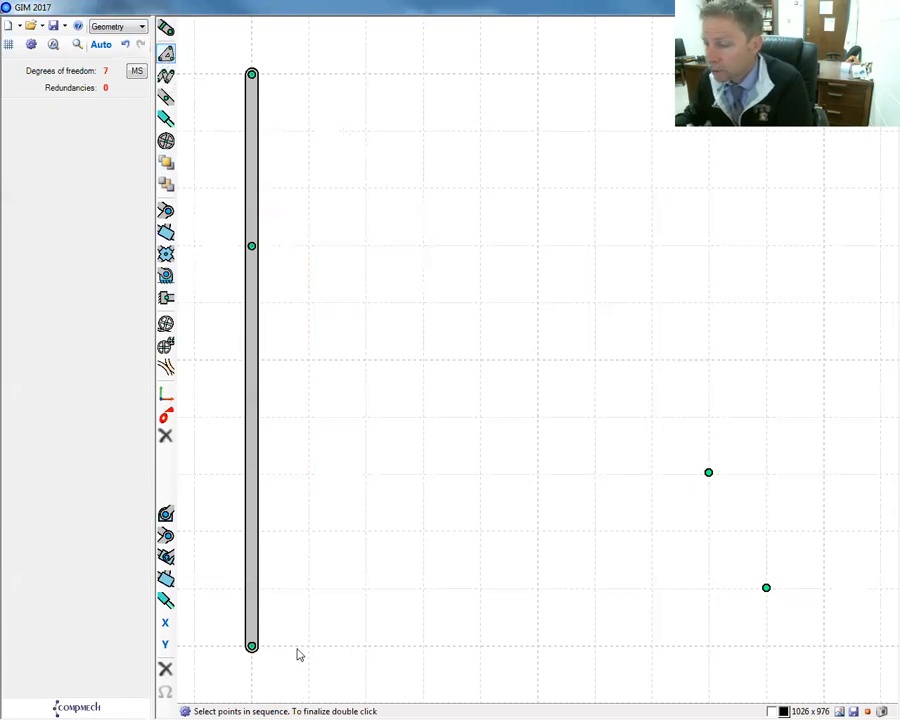
# Add two binary elements, one from the origin to the node near (0.9, 0.1) and one from there to the node near (0.8, 0.3)
pyautogui.click(251, 647)
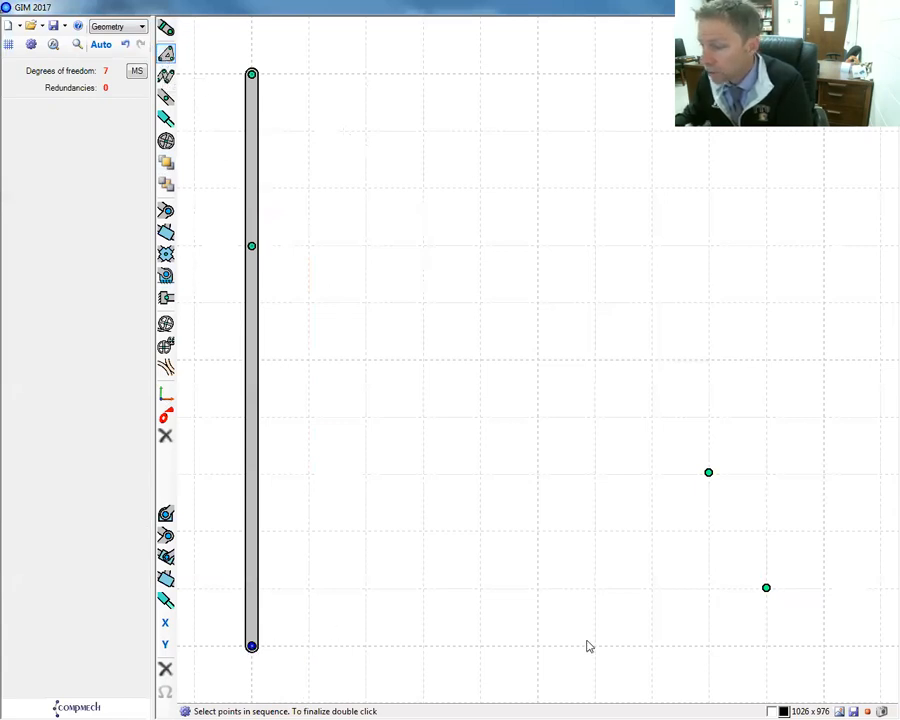
pyautogui.doubleClick(766, 588)
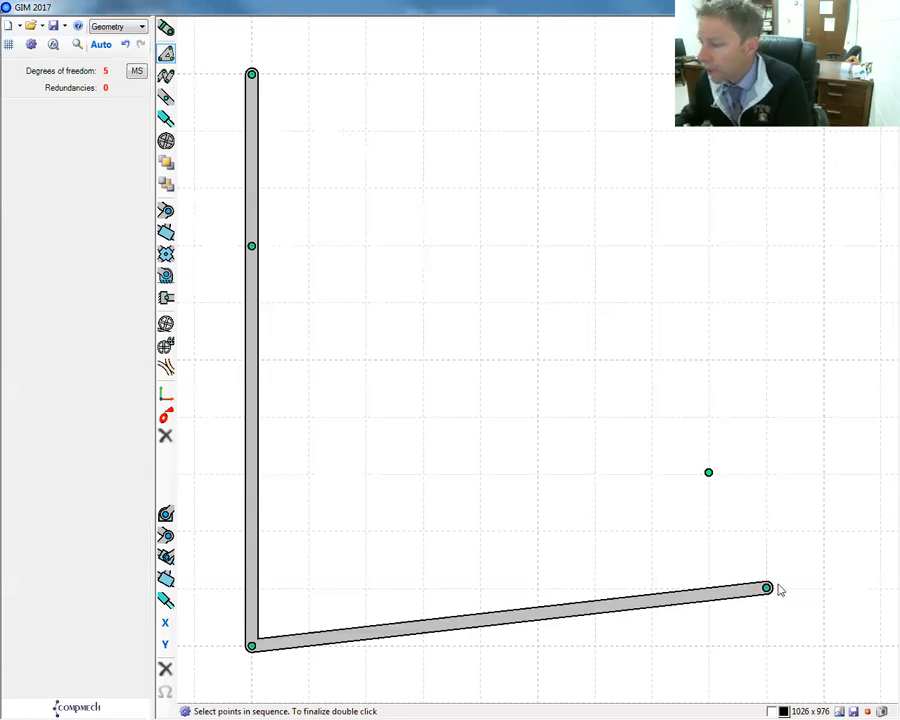
pyautogui.click(767, 588)
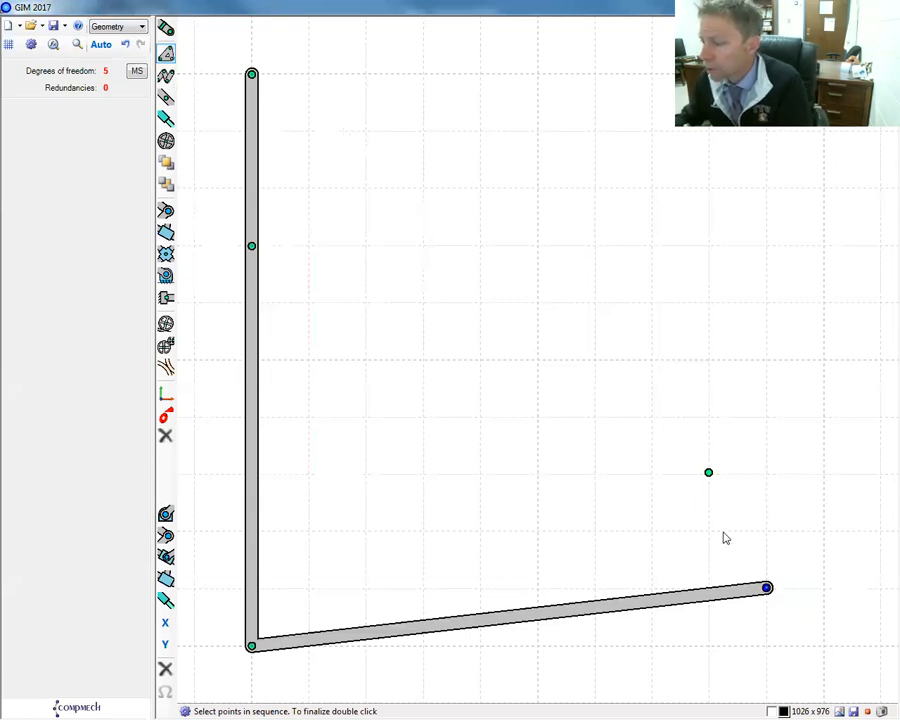
pyautogui.doubleClick(708, 473)
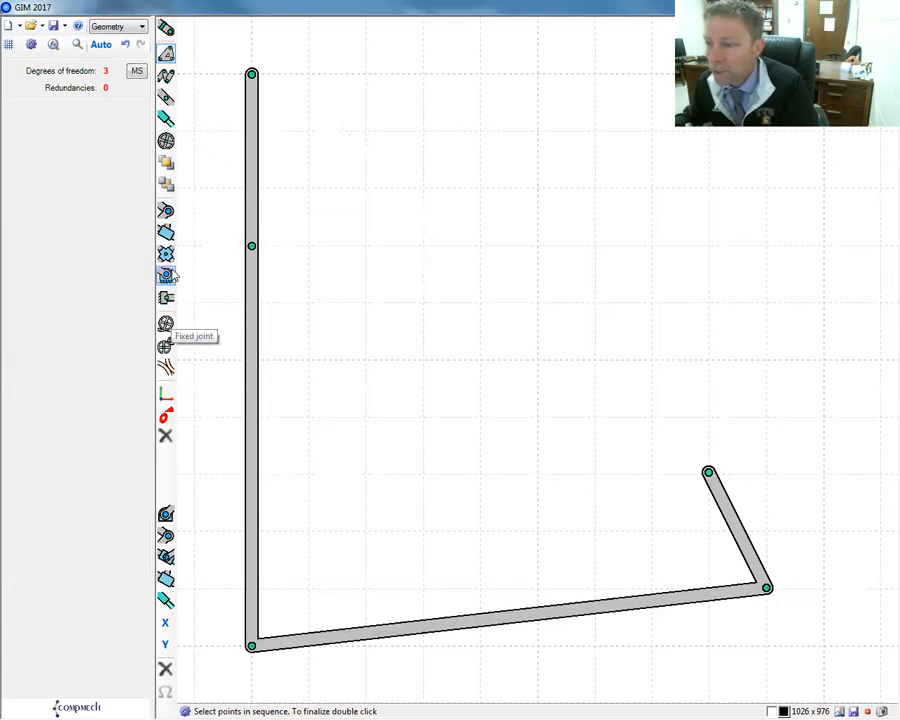
# Apply revolute joints at the origin and near (0.9, 0.1), plus grounded revolute joints near (0.8, 0.3) and (0, 0.7)
pyautogui.click(166, 212)
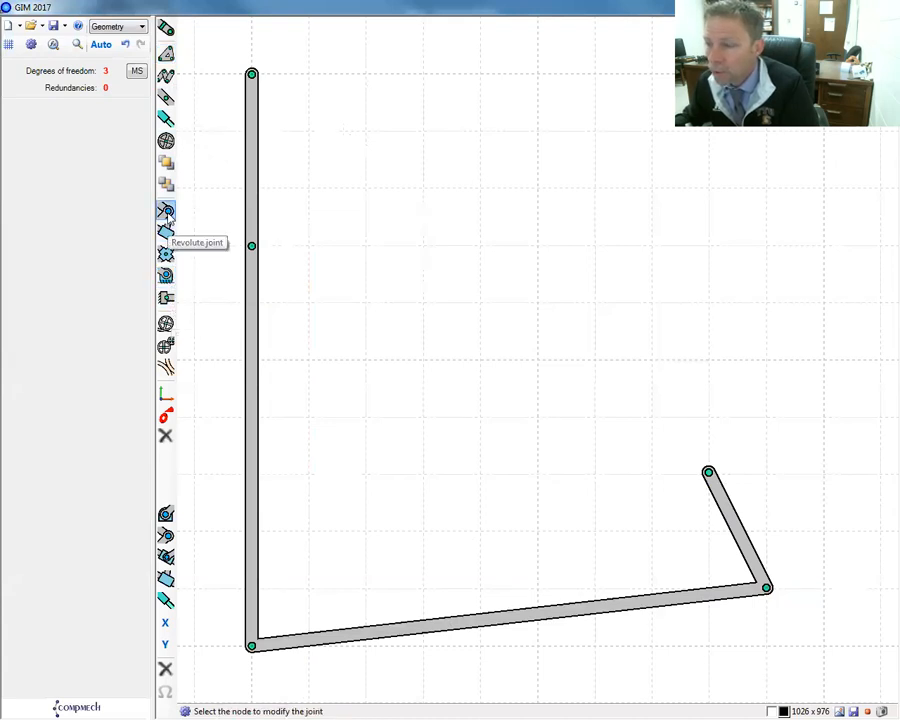
pyautogui.click(251, 645)
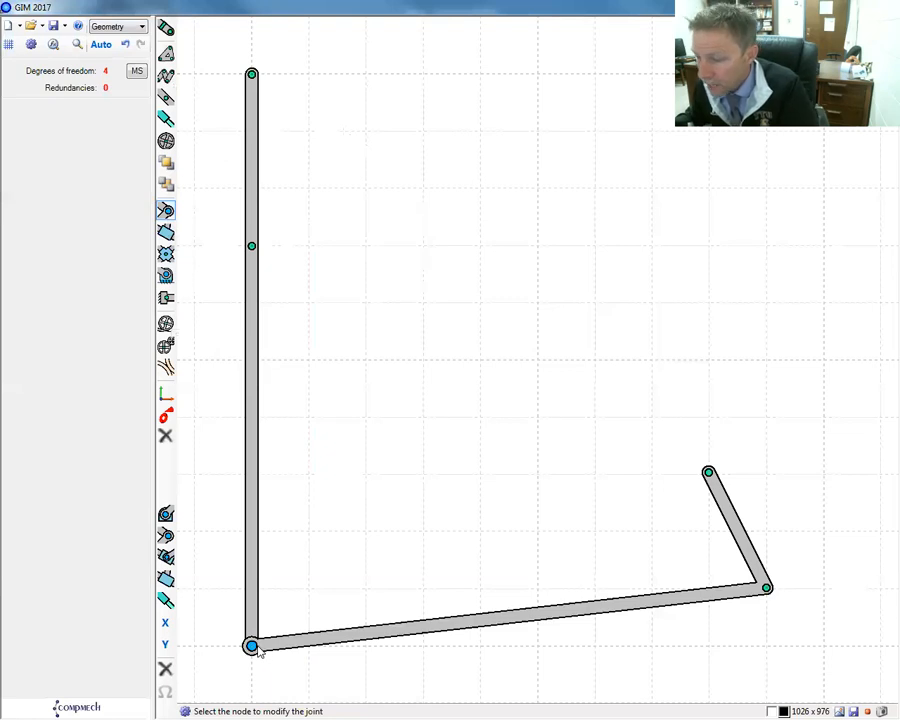
pyautogui.click(766, 588)
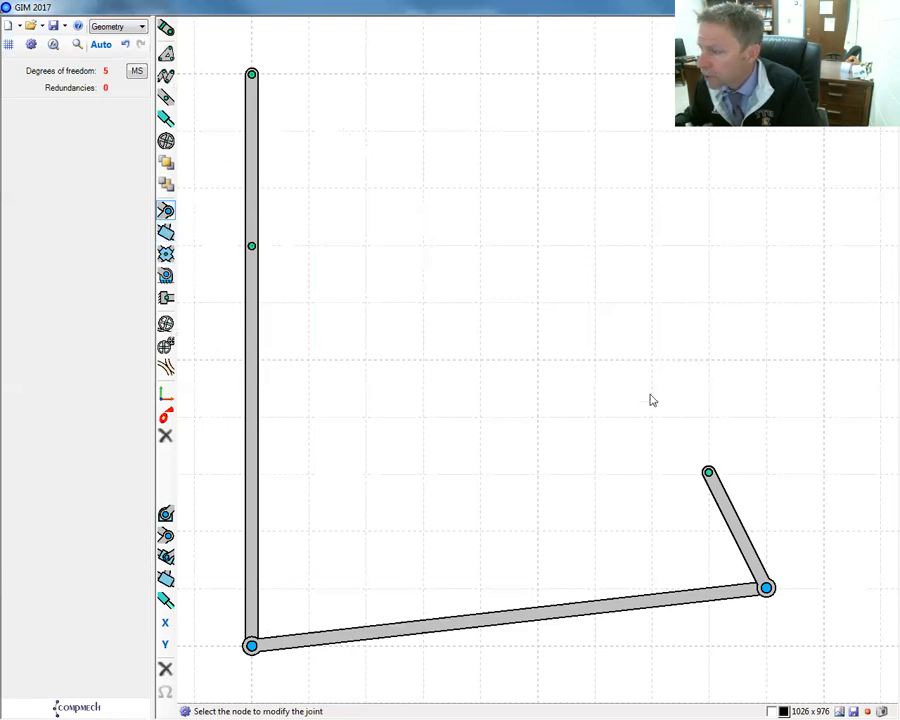
pyautogui.click(709, 475)
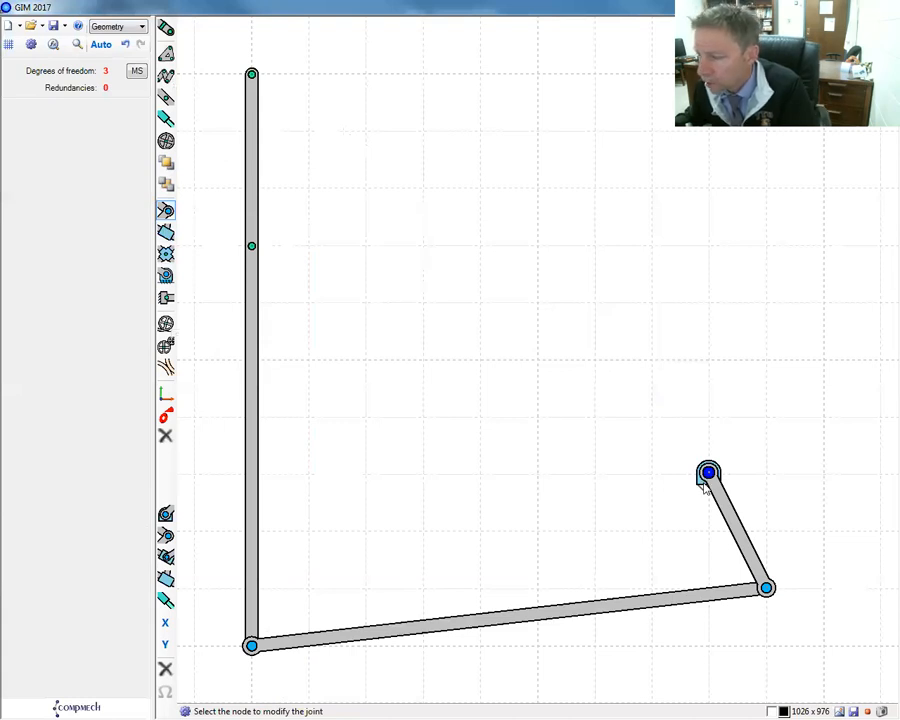
pyautogui.click(252, 246)
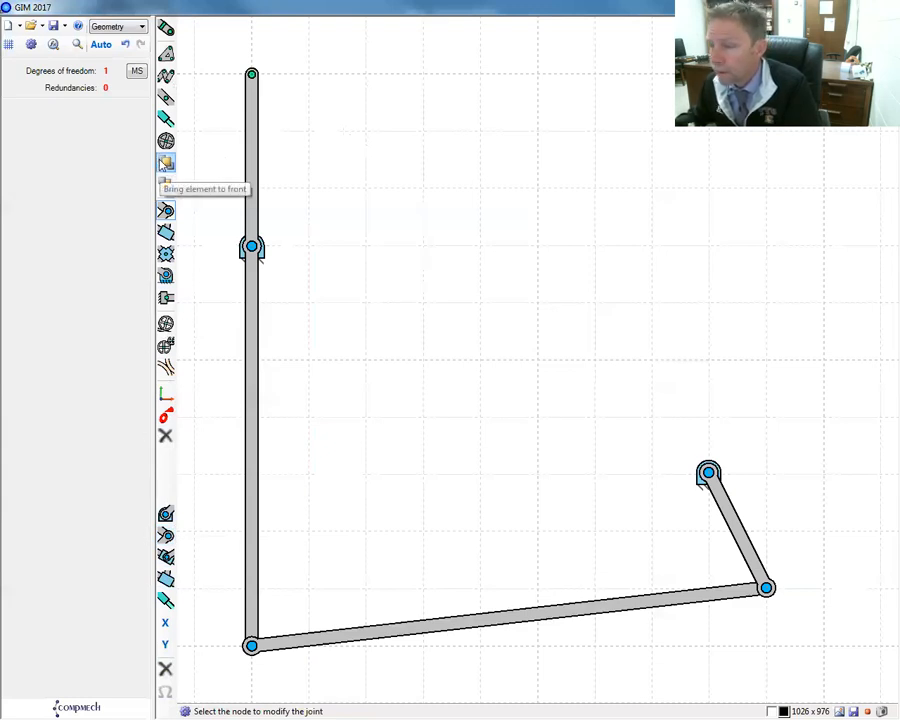
# Inspect the node coordinates and element dimensions in Modify mode, selecting the grounded joint on the vertical element
pyautogui.click(166, 418)
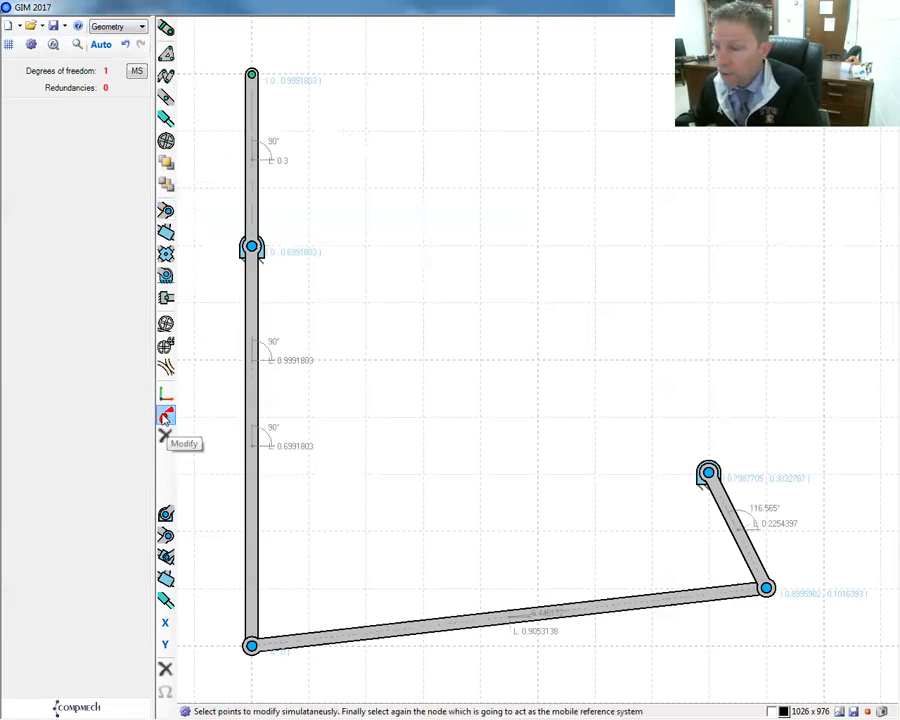
pyautogui.click(265, 259)
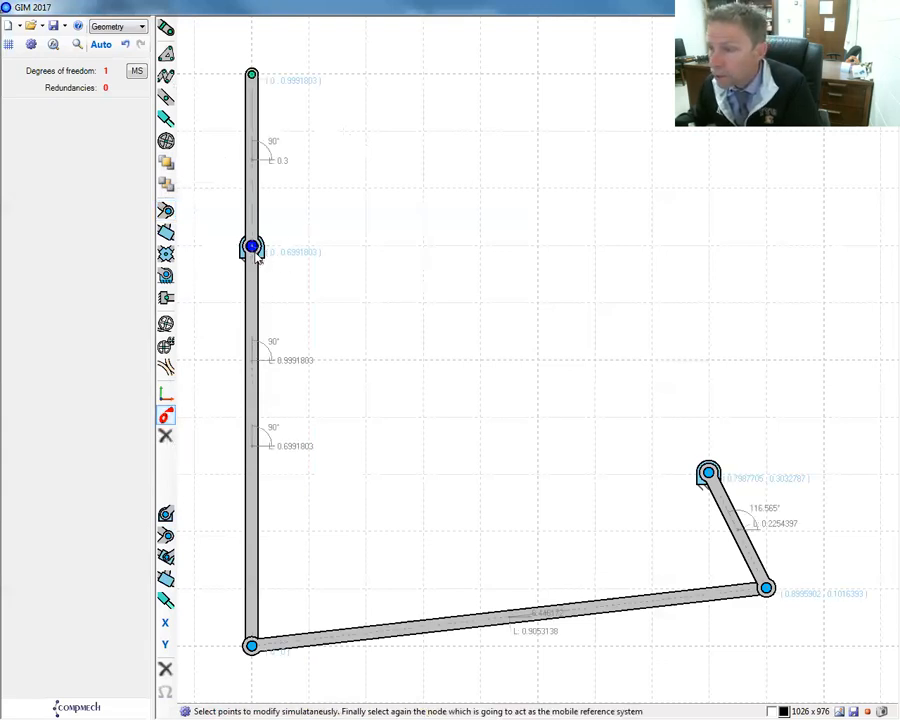
pyautogui.click(252, 247)
pyautogui.moveTo(360, 247)
pyautogui.mouseDown()
pyautogui.moveTo(271, 141)
pyautogui.moveTo(253, 141)
pyautogui.moveTo(272, 136)
pyautogui.moveTo(378, 235)
pyautogui.moveTo(352, 252)
pyautogui.mouseUp()
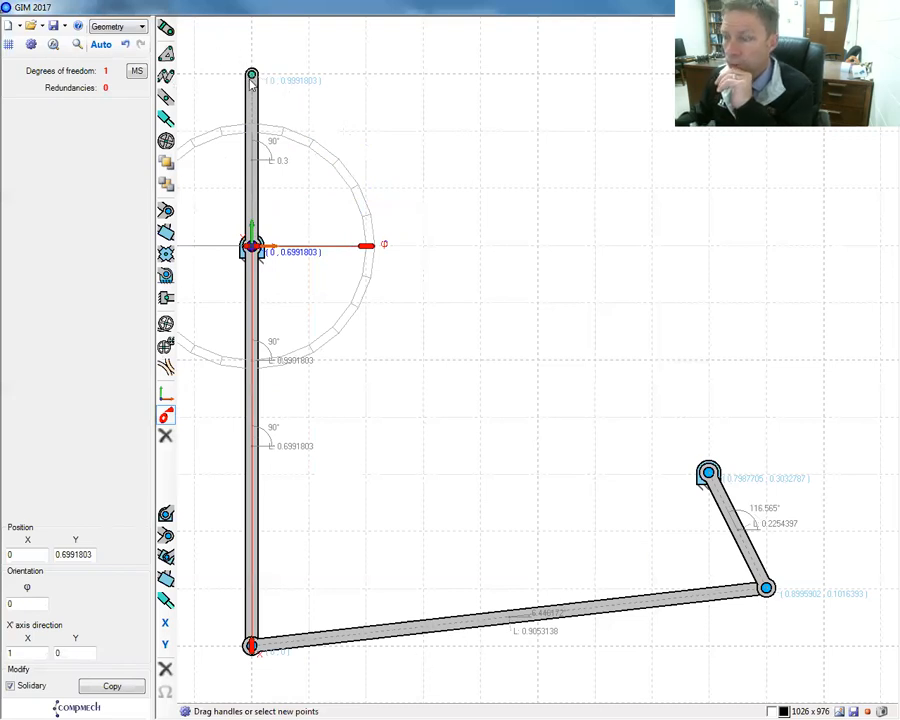
# Switch the mechanism to the Kinematics module and select single position analysis
pyautogui.click(143, 27)
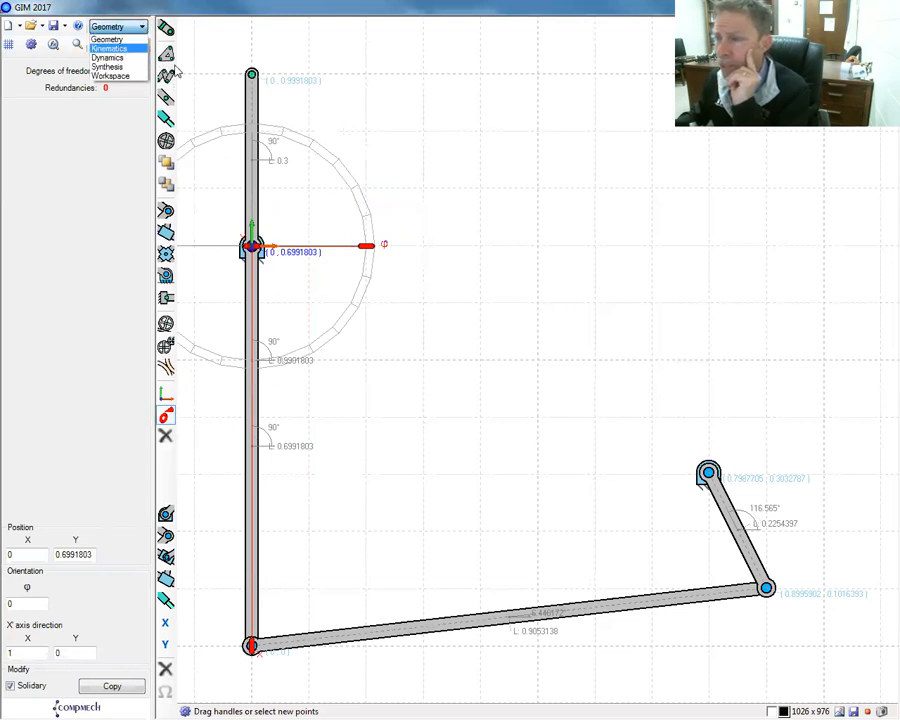
pyautogui.click(108, 48)
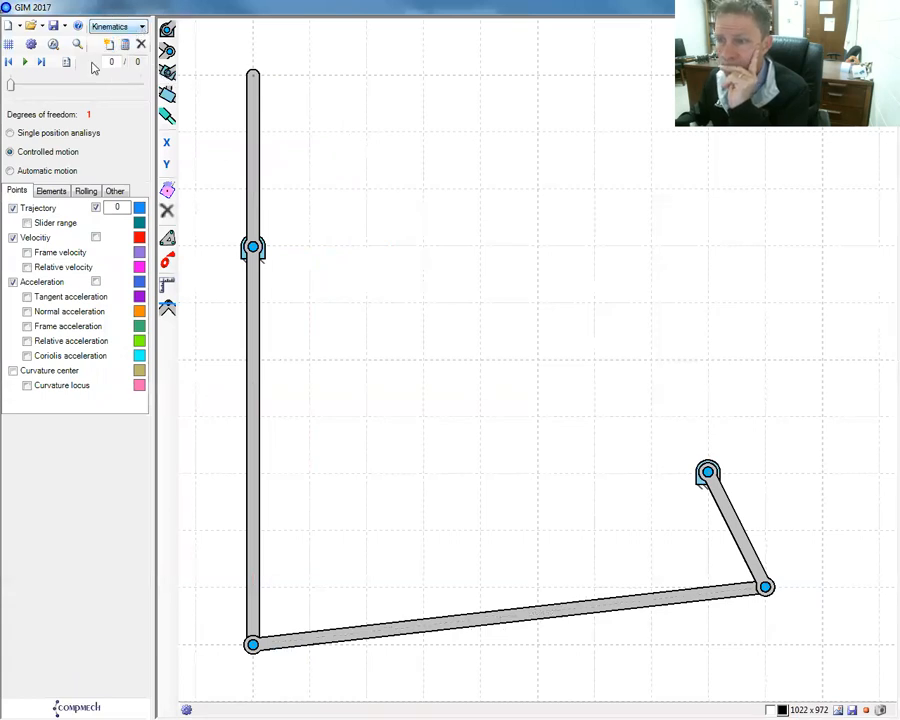
pyautogui.click(12, 133)
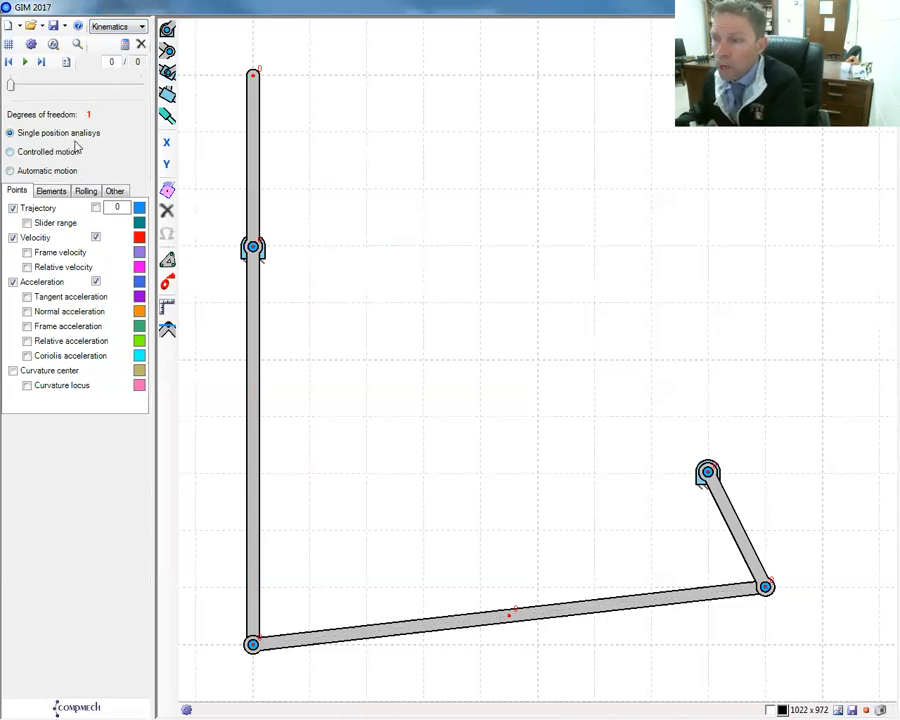
# Return to the Geometry module, saving the mechanism as "elliptical machine" in the Documents library
pyautogui.click(102, 24)
pyautogui.click(94, 40)
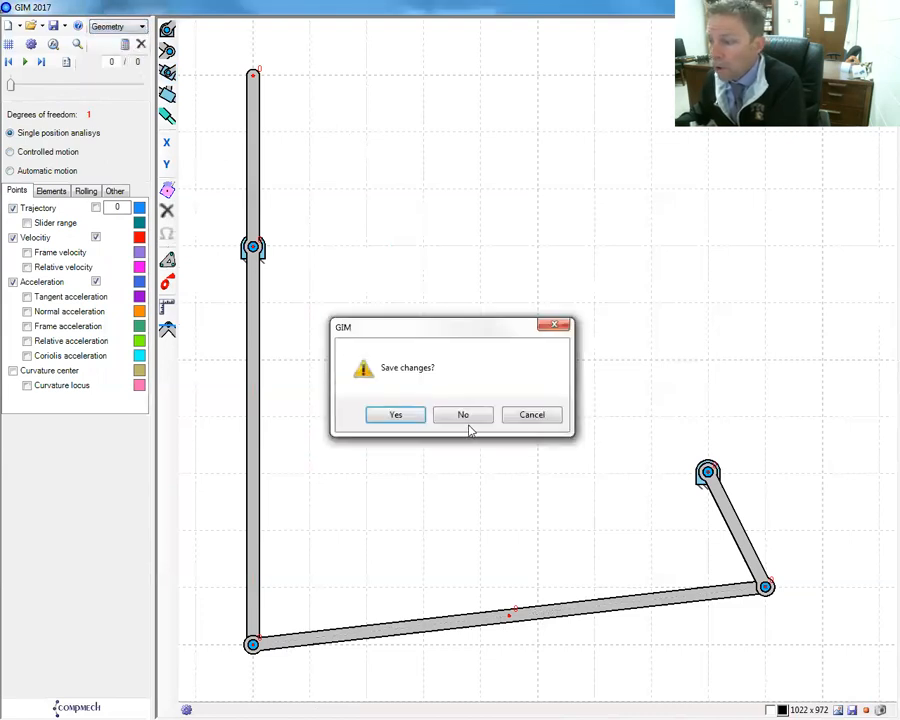
pyautogui.click(416, 419)
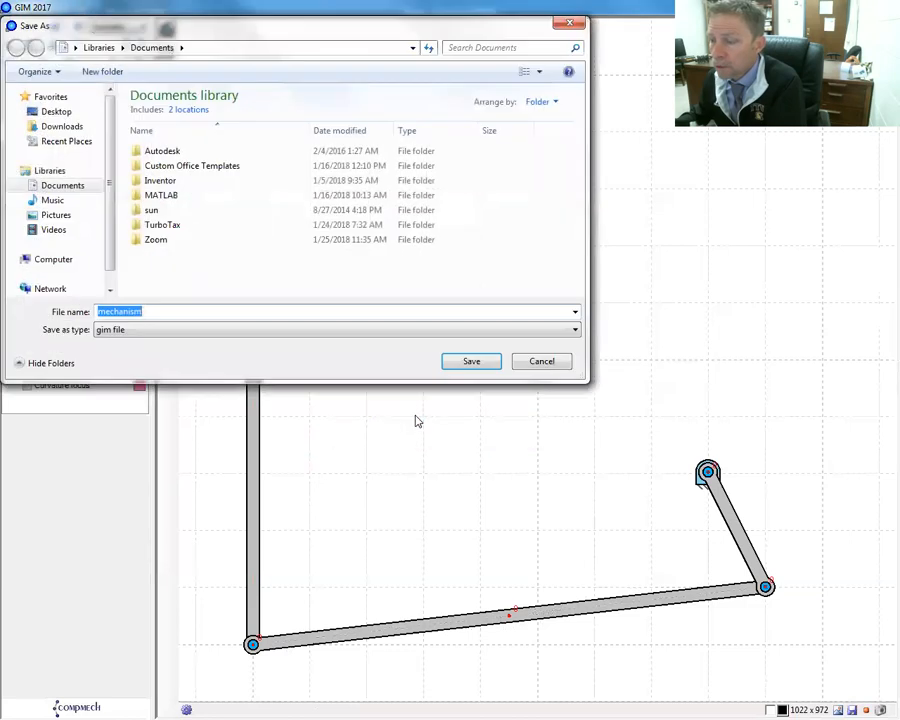
pyautogui.write('e')
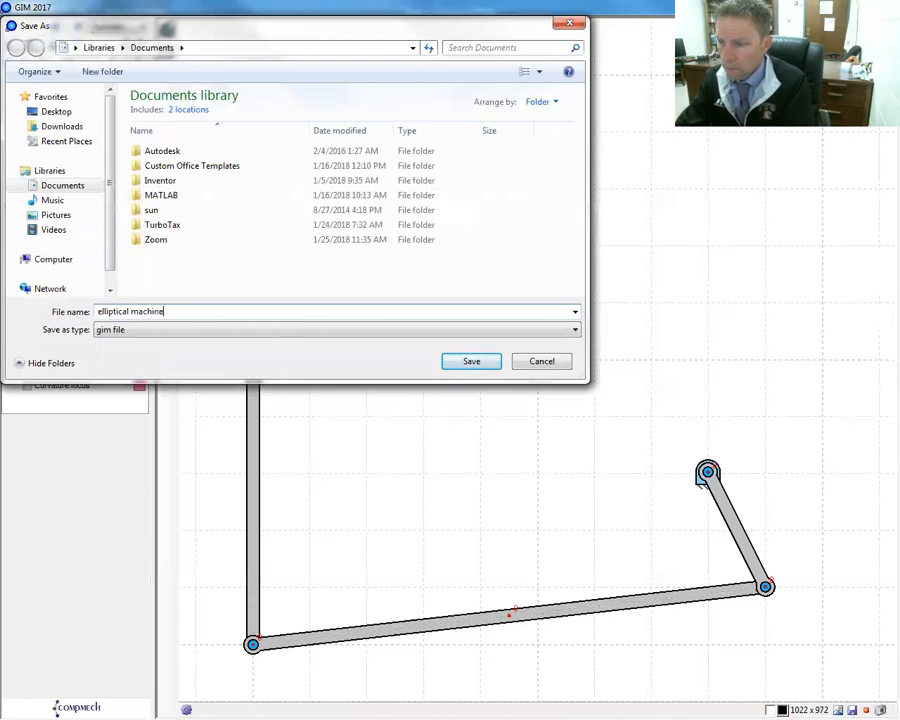
pyautogui.write('lliptical machine')
pyautogui.press('Return')
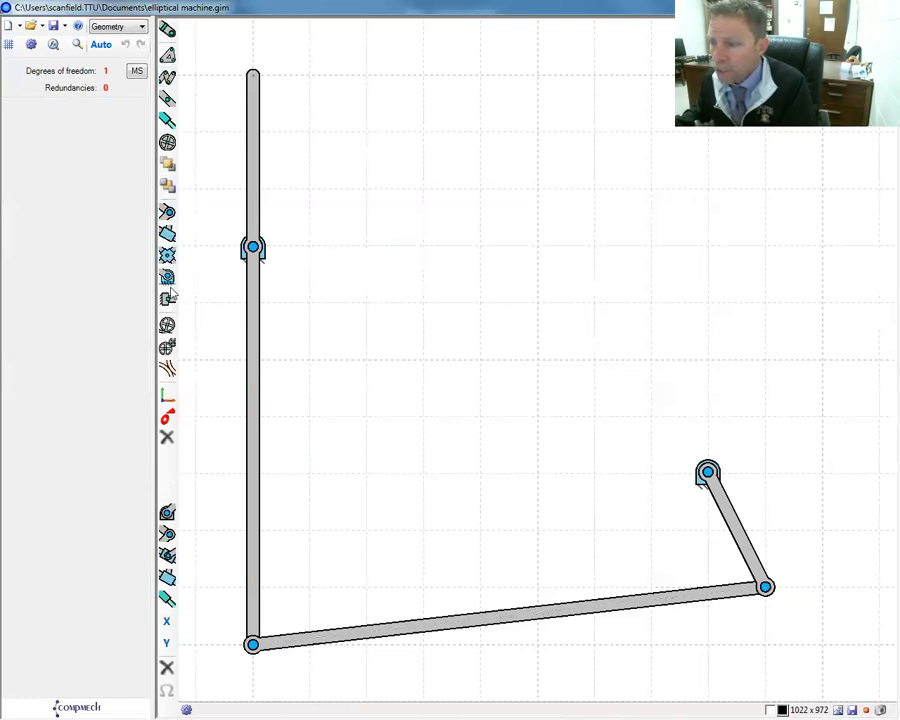
# Try applying a grounded revolute joint at the upper end of the vertical element
pyautogui.click(167, 211)
pyautogui.click(253, 78)
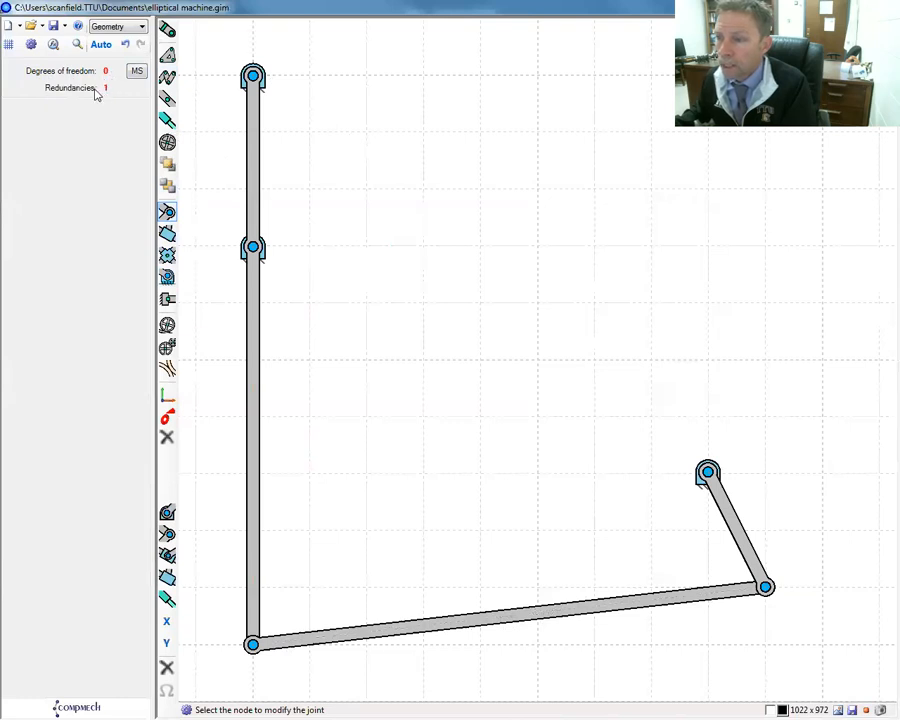
pyautogui.press('Escape')
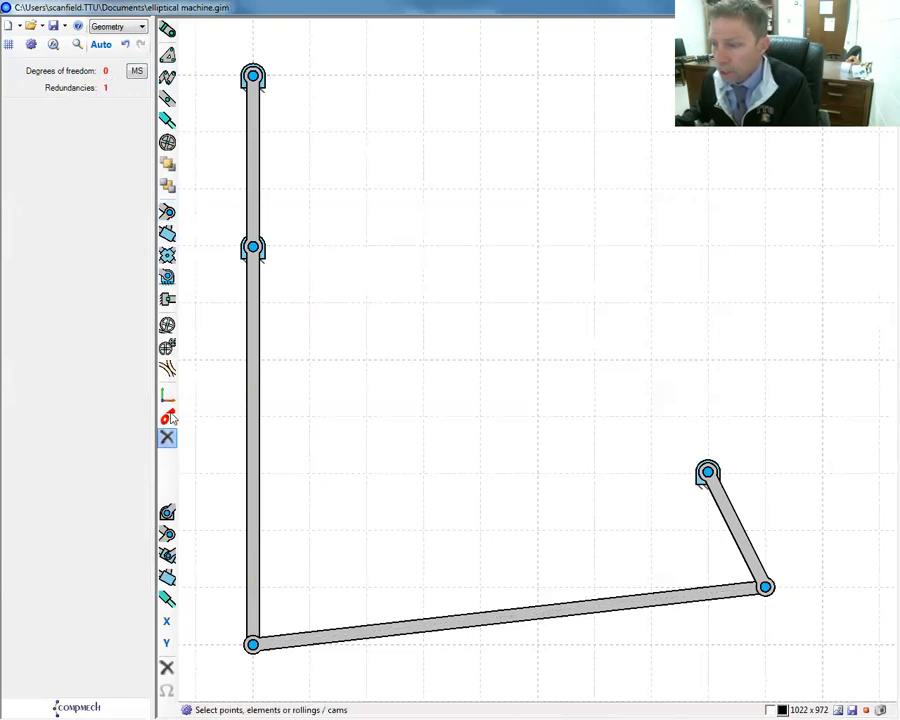
# Delete the vertical element and the grounded joint at its upper end
pyautogui.click(255, 82)
pyautogui.press('Delete')
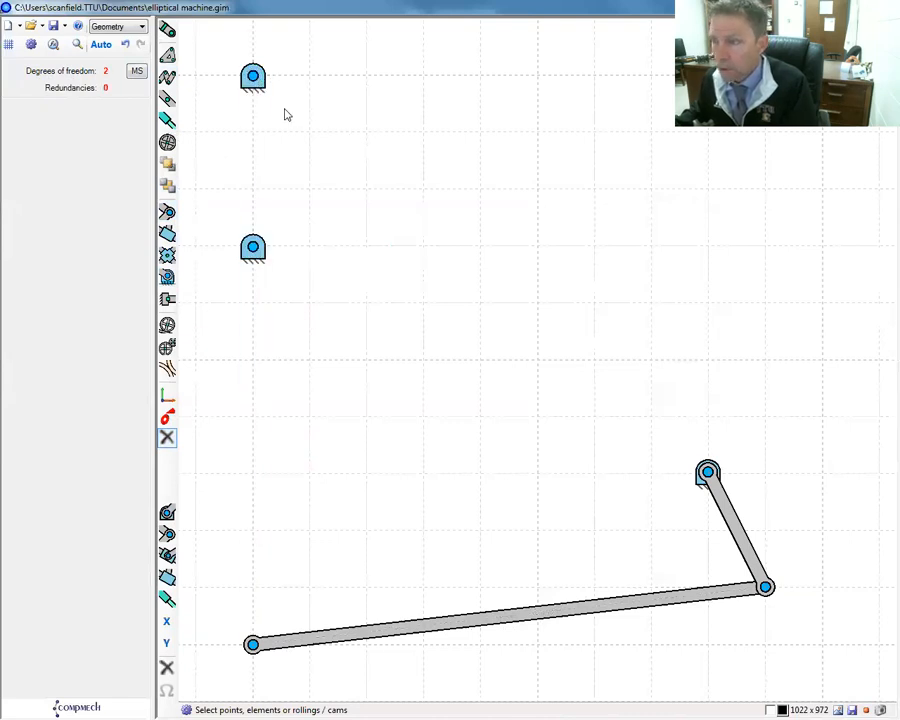
pyautogui.click(253, 77)
pyautogui.press('Delete')
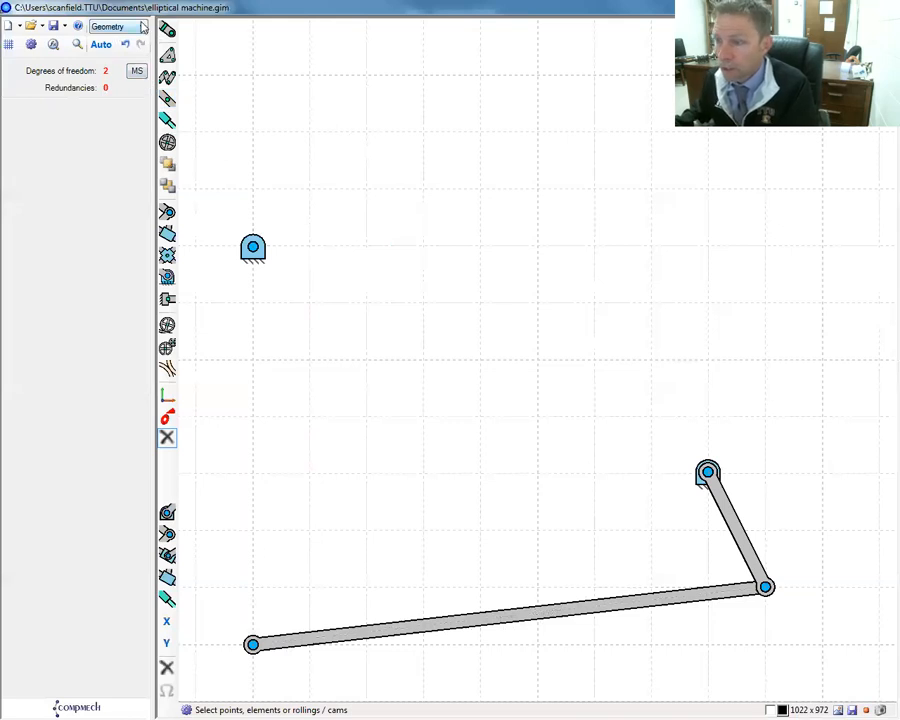
pyautogui.click(143, 27)
pyautogui.click(212, 61)
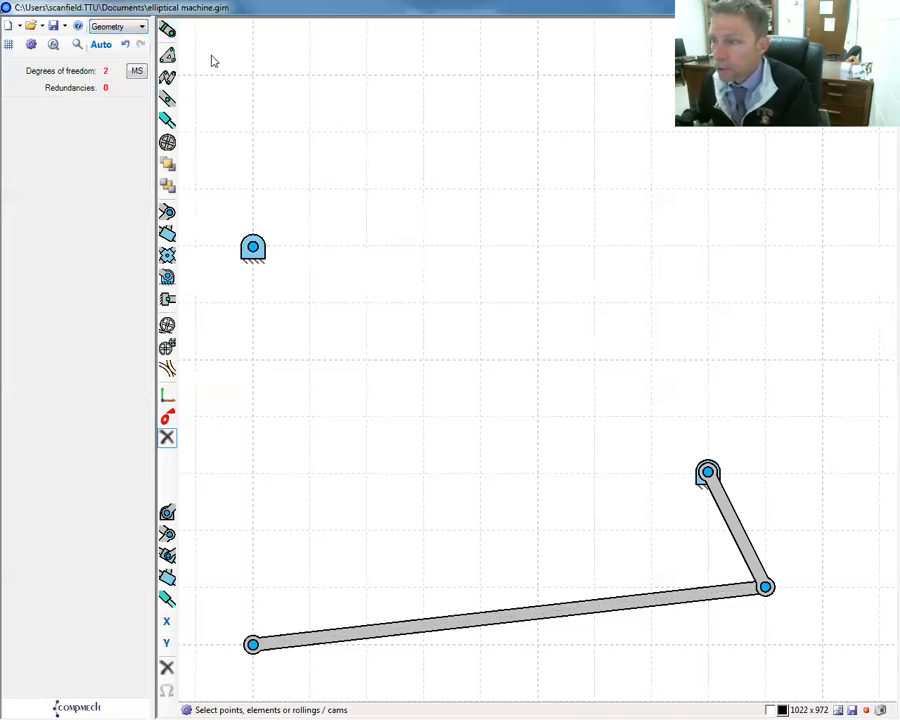
# Add a node straight above the origin at about (0, 1) and set its X coordinate to 0
pyautogui.click(167, 29)
pyautogui.click(252, 75)
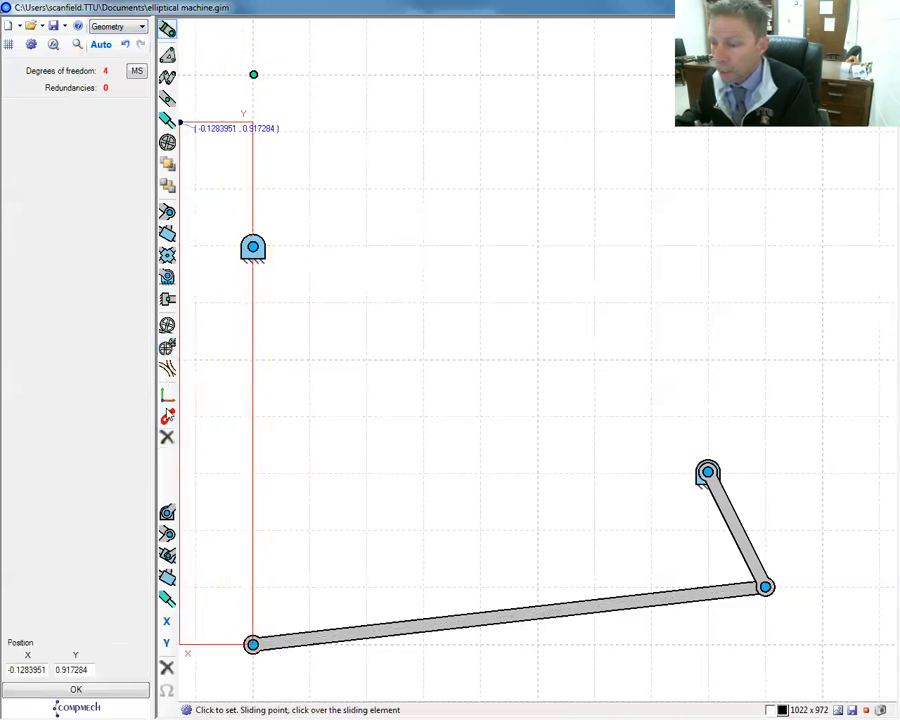
pyautogui.click(167, 417)
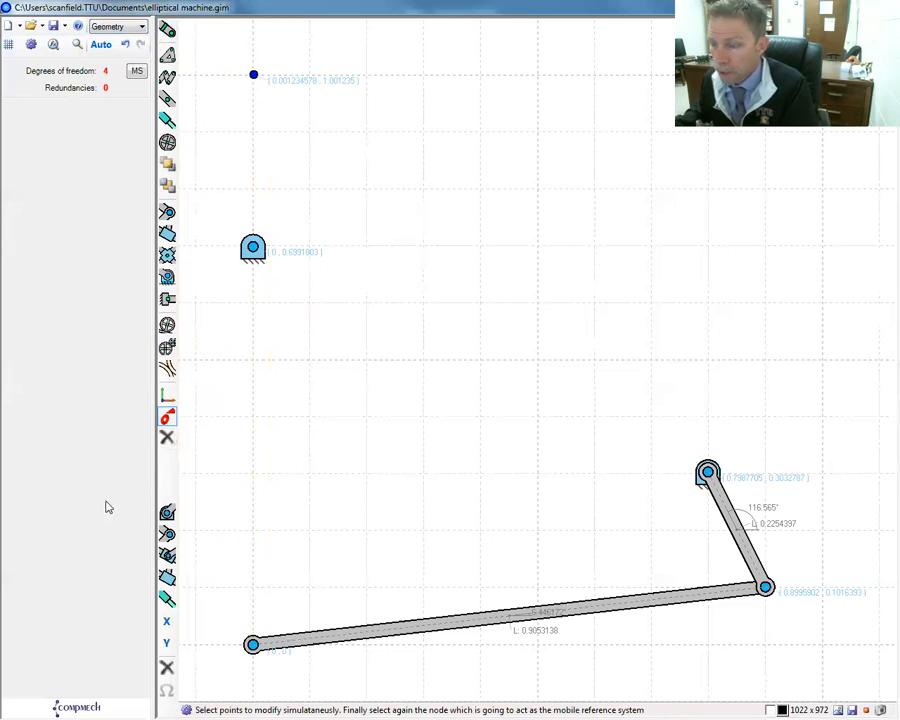
pyautogui.click(254, 76)
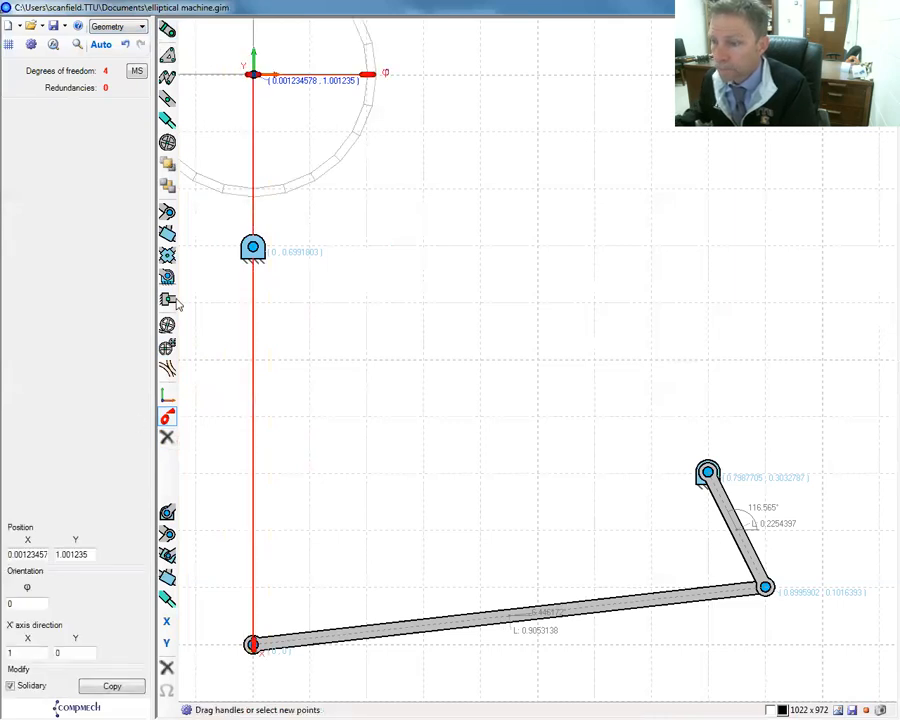
pyautogui.doubleClick(35, 554)
pyautogui.press('BackSpace')
pyautogui.write('0')
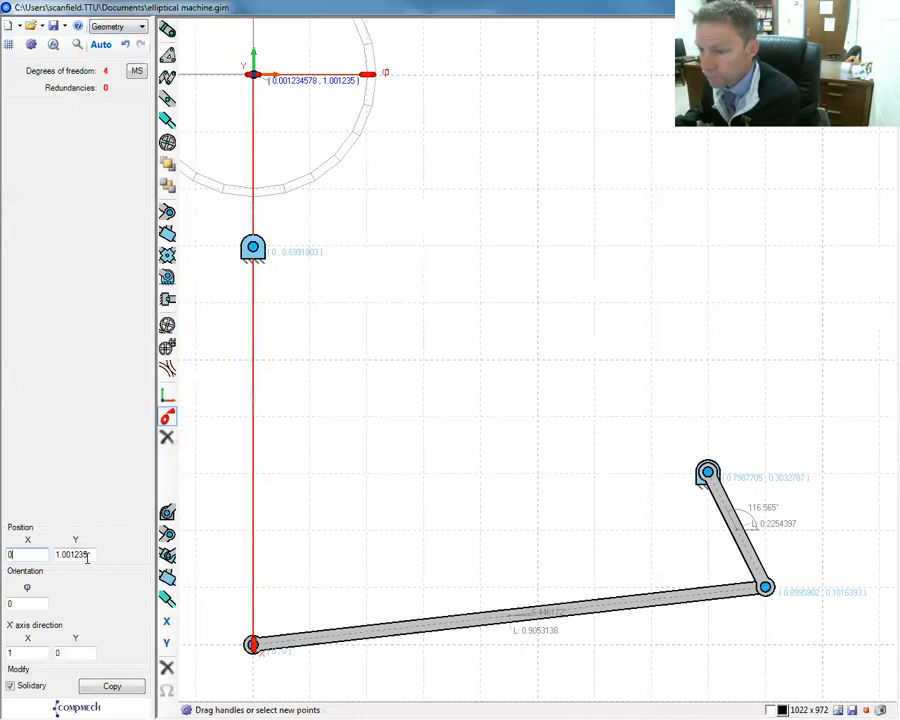
pyautogui.press('Return')
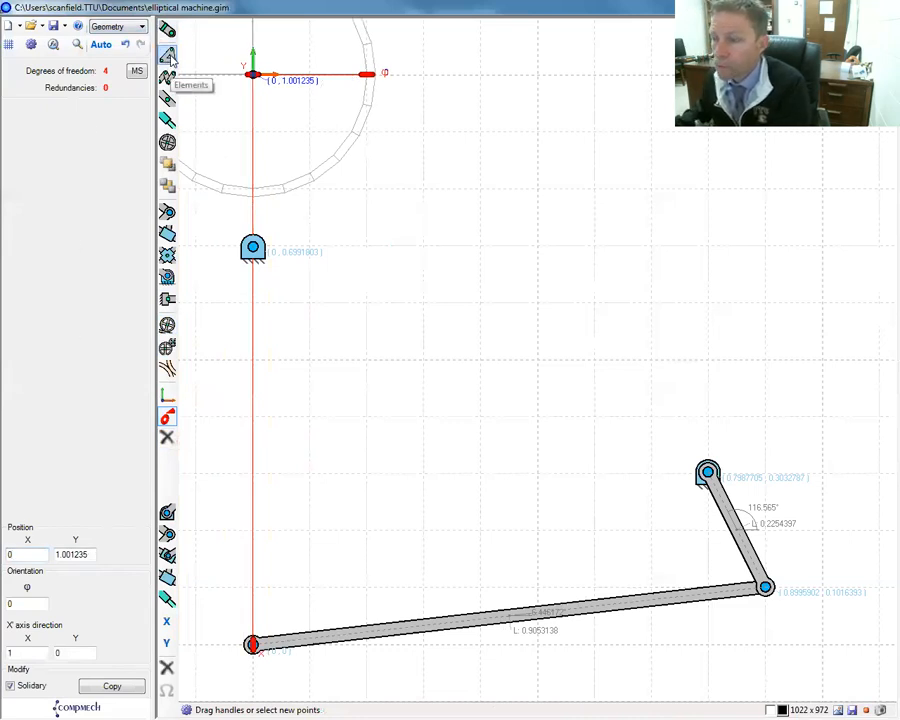
# Delete the grounded joint near (0, 0.7) and place a plain node there at about (0, 0.71)
pyautogui.click(167, 437)
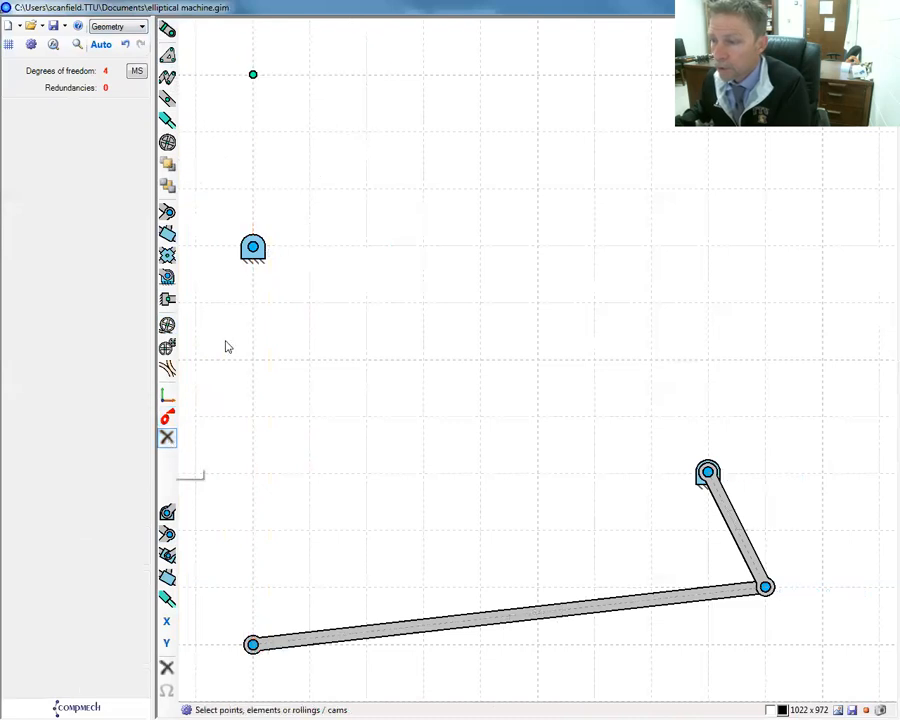
pyautogui.click(255, 252)
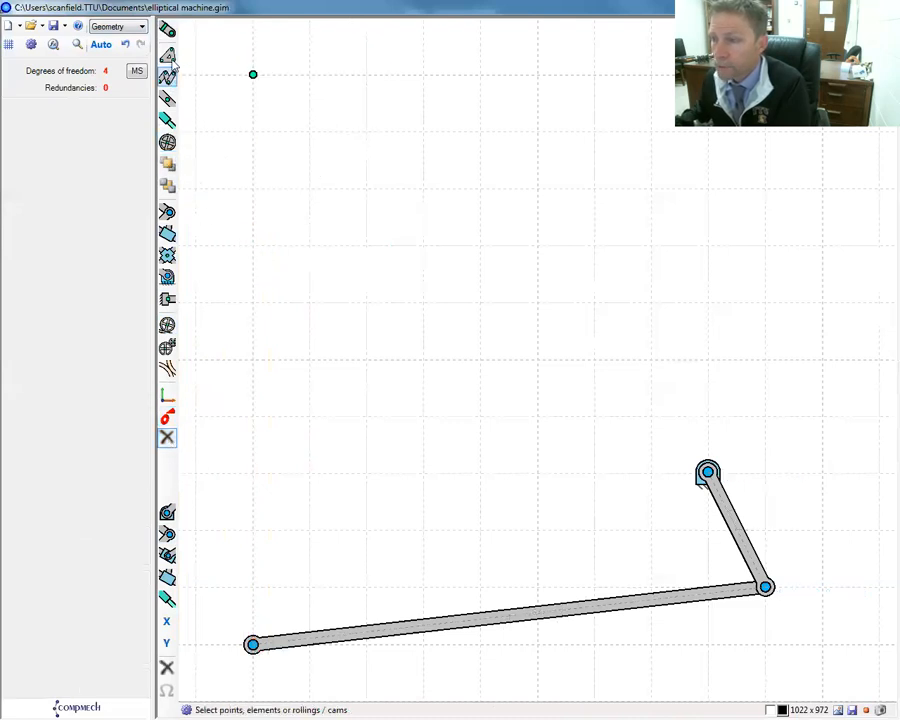
pyautogui.click(167, 30)
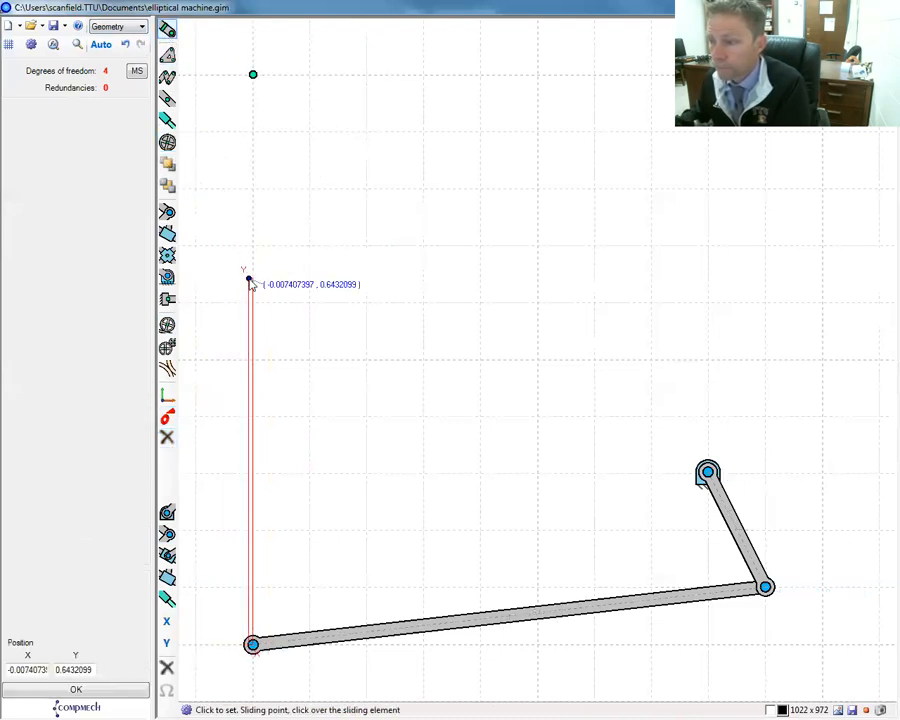
pyautogui.click(253, 245)
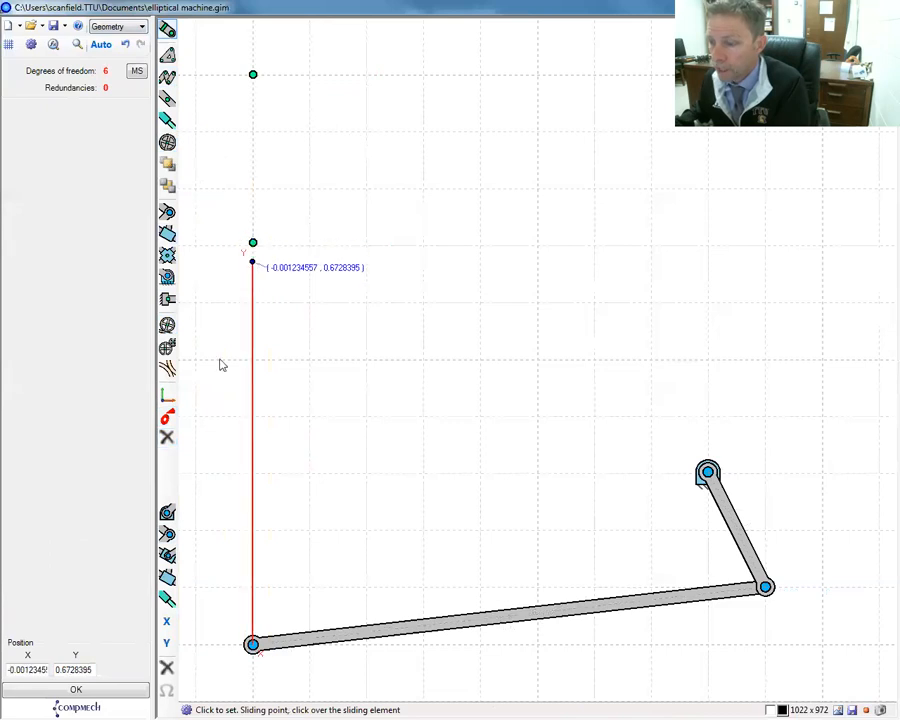
pyautogui.doubleClick(42, 671)
pyautogui.write('0')
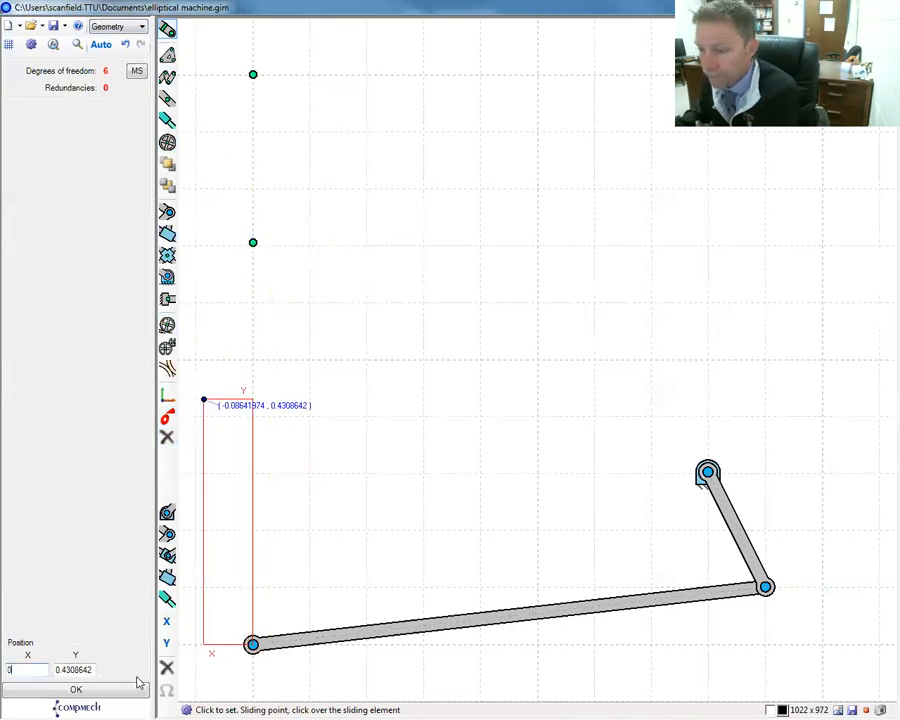
pyautogui.press('Return')
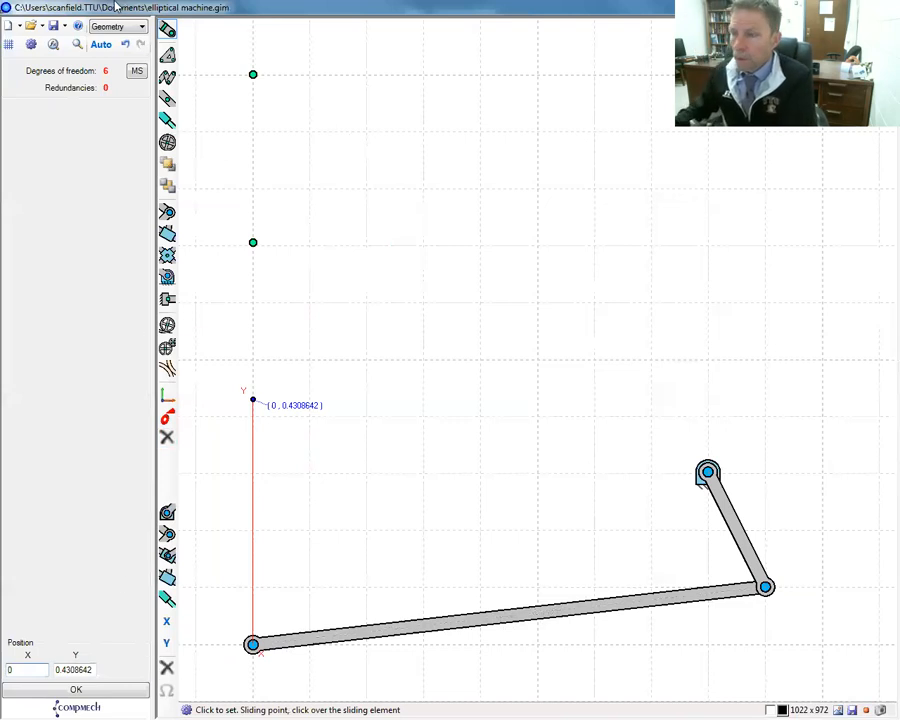
# Create one vertical element through the origin, middle and upper nodes, and apply a grounded revolute joint at its middle node
pyautogui.click(167, 55)
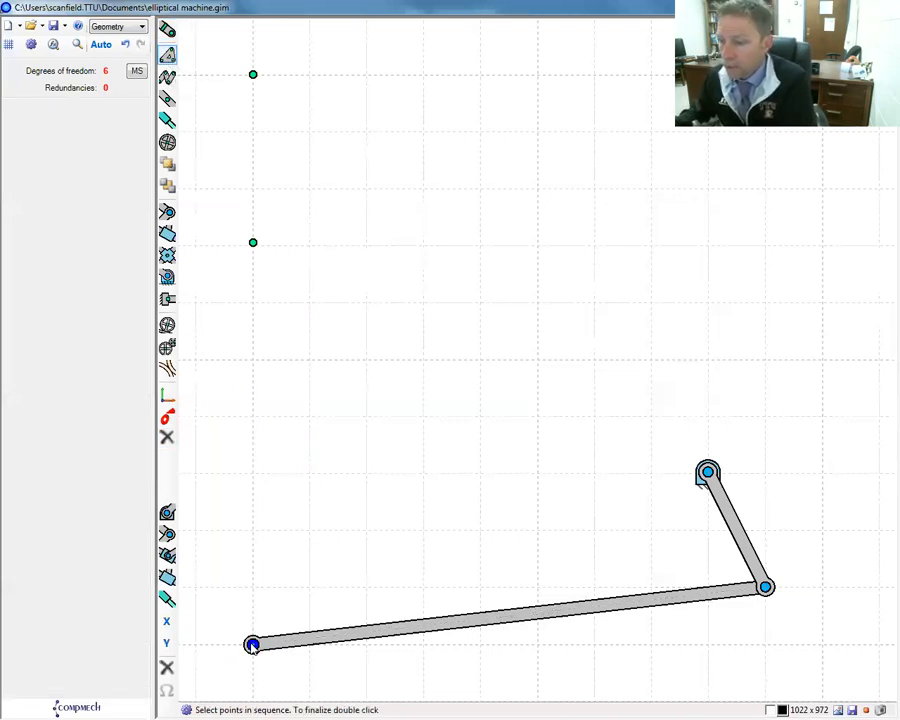
pyautogui.doubleClick(252, 244)
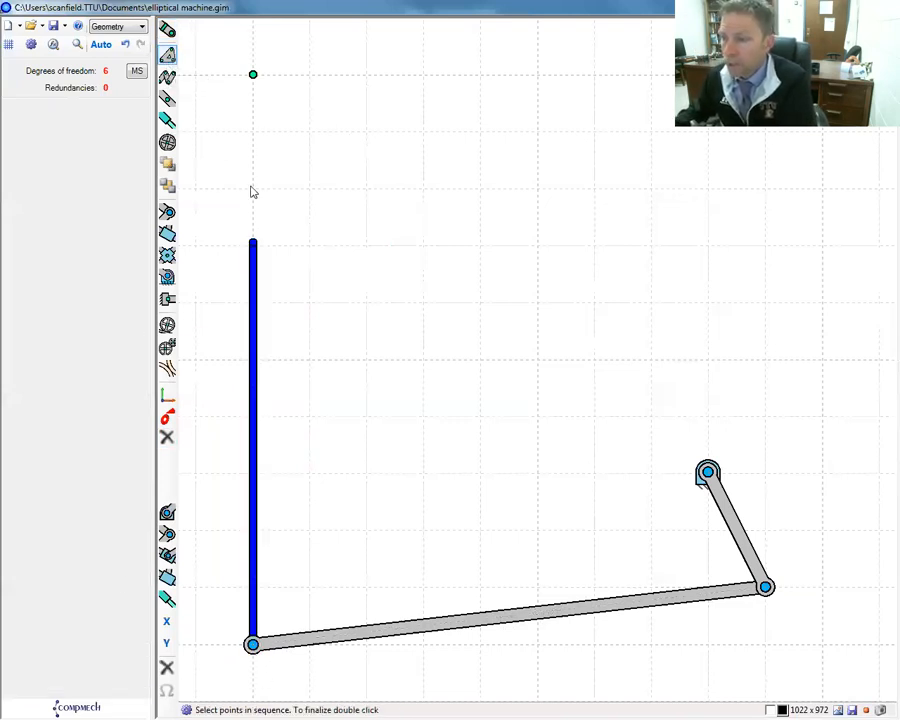
pyautogui.doubleClick(253, 75)
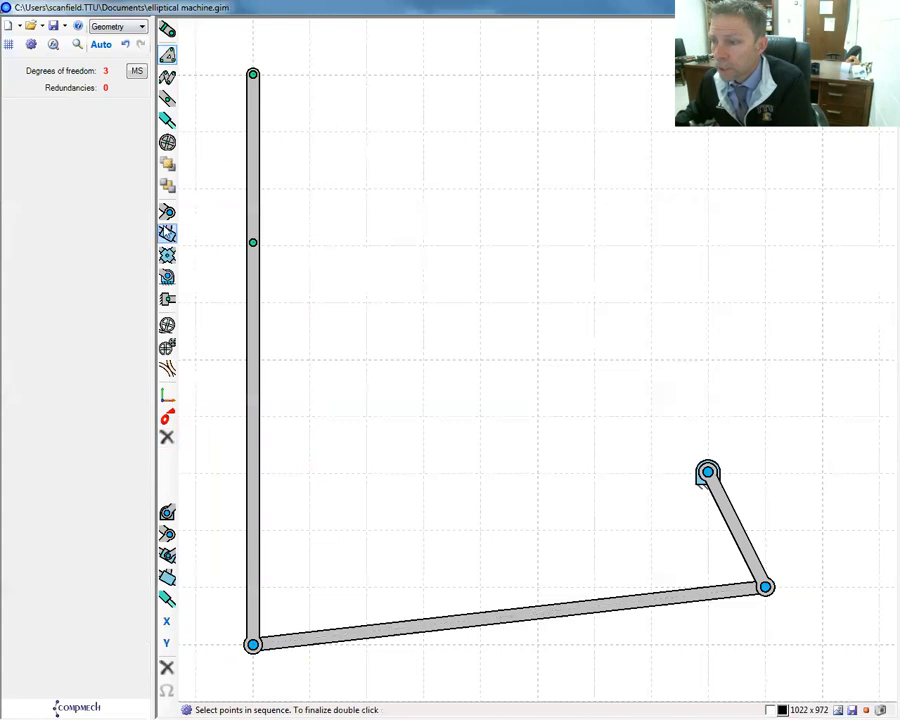
pyautogui.click(167, 211)
pyautogui.click(253, 243)
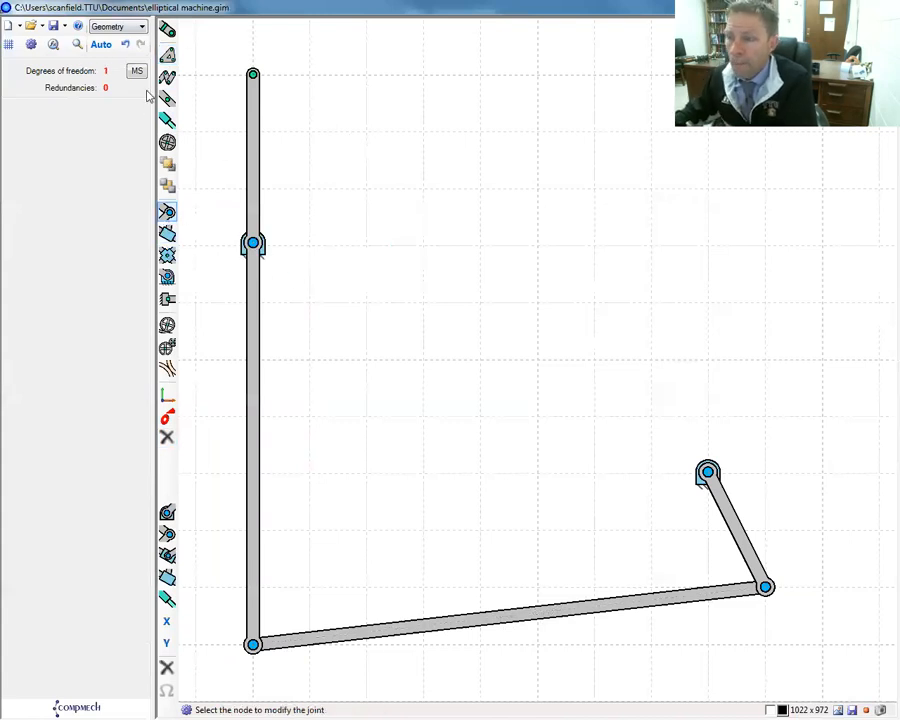
# Switch to the Kinematics module with automatic motion and assign an absolute rotation actuator to the vertical bar's upper segment
pyautogui.click(142, 27)
pyautogui.click(124, 48)
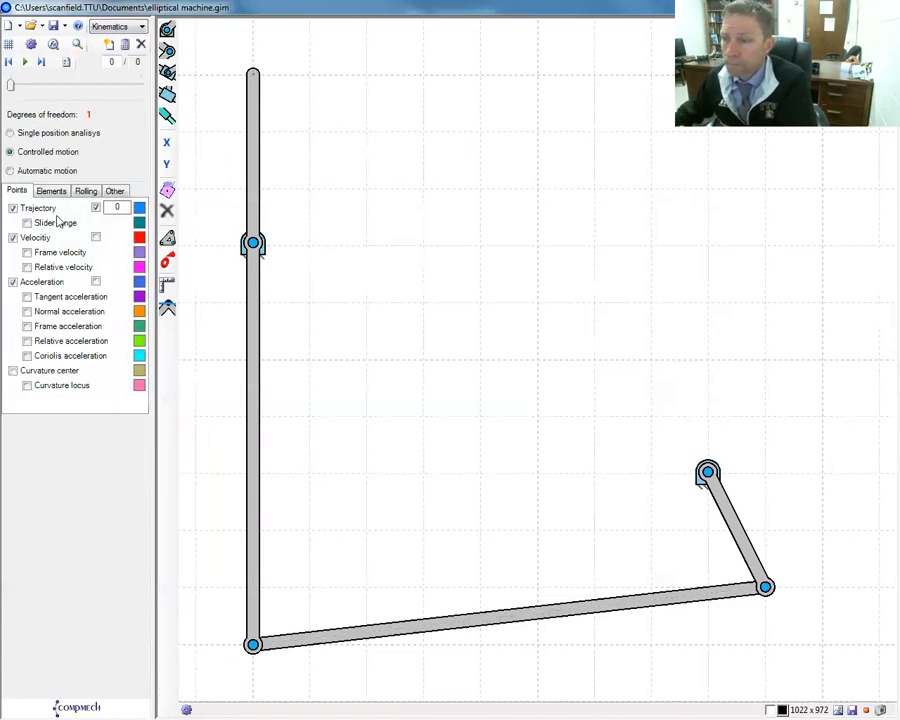
pyautogui.click(10, 171)
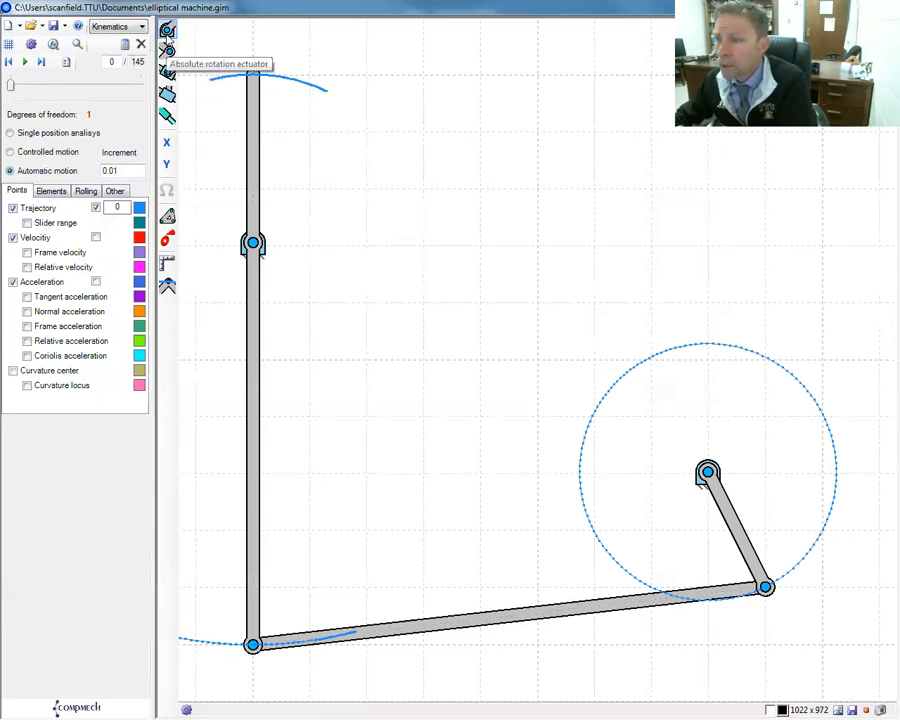
pyautogui.click(166, 48)
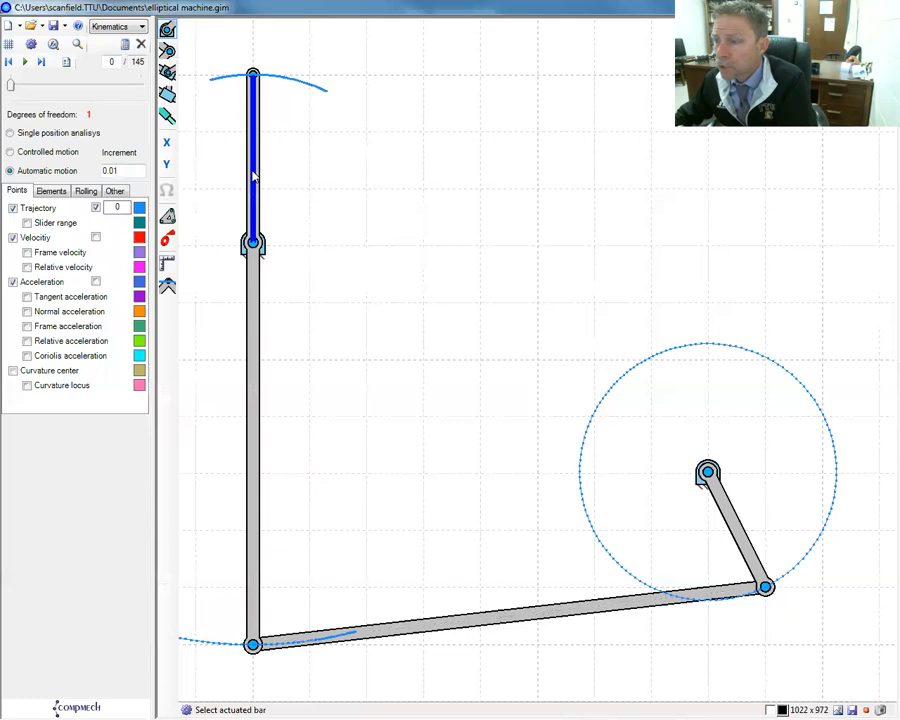
pyautogui.click(254, 176)
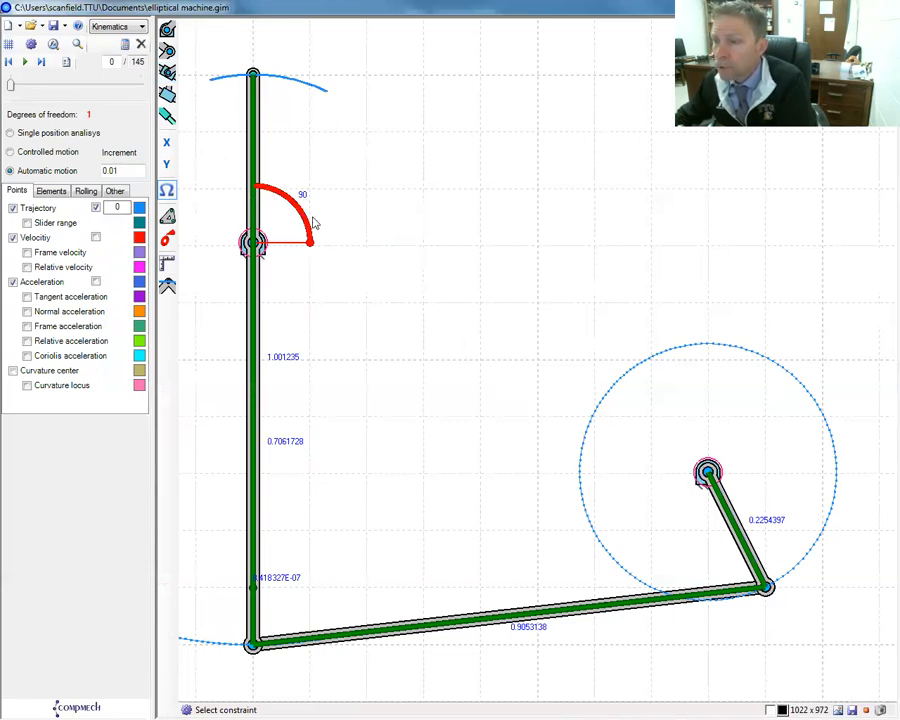
# Play the mechanism's motion, pause it and advance several positions one at a time
pyautogui.click(25, 62)
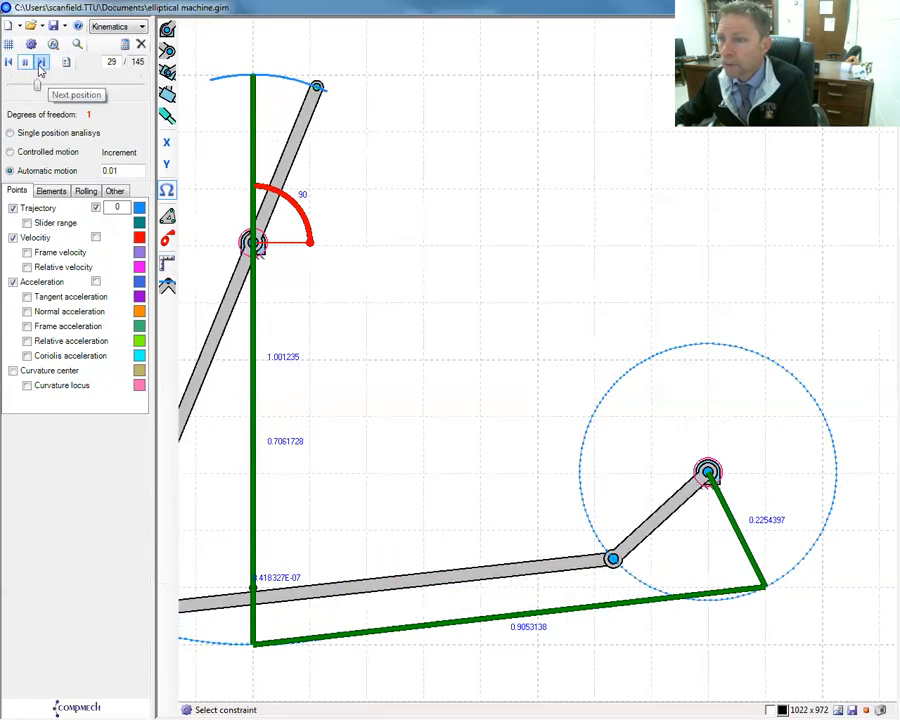
pyautogui.click(28, 63)
pyautogui.click(41, 64)
pyautogui.click(41, 64)
pyautogui.click(41, 64)
pyautogui.click(41, 64)
pyautogui.click(41, 64)
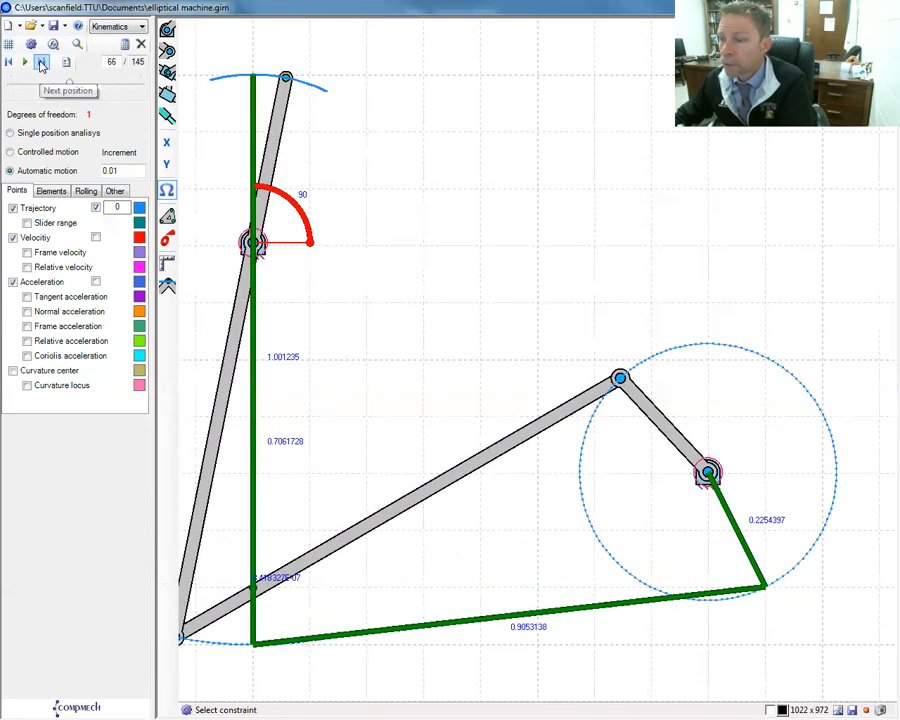
# Replay the motion, step back one position and return the mechanism to position 0
pyautogui.click(28, 63)
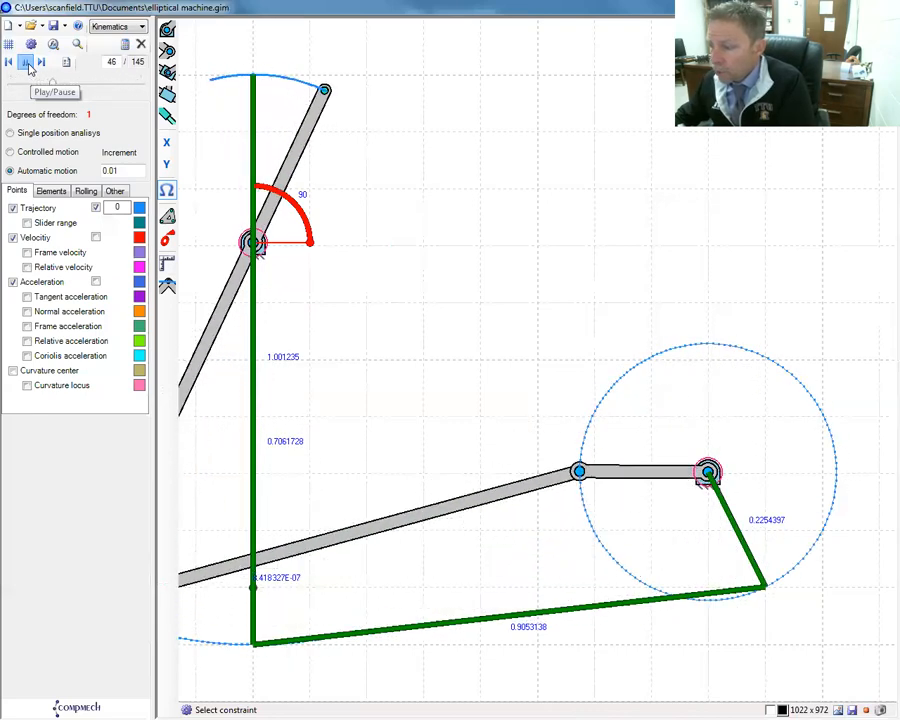
pyautogui.click(27, 63)
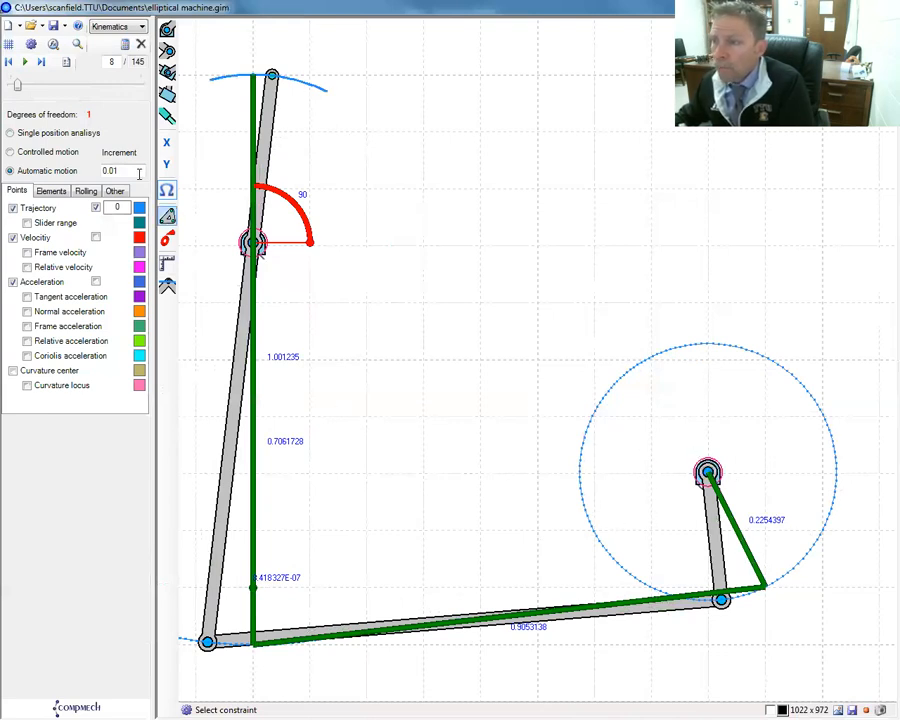
pyautogui.click(10, 63)
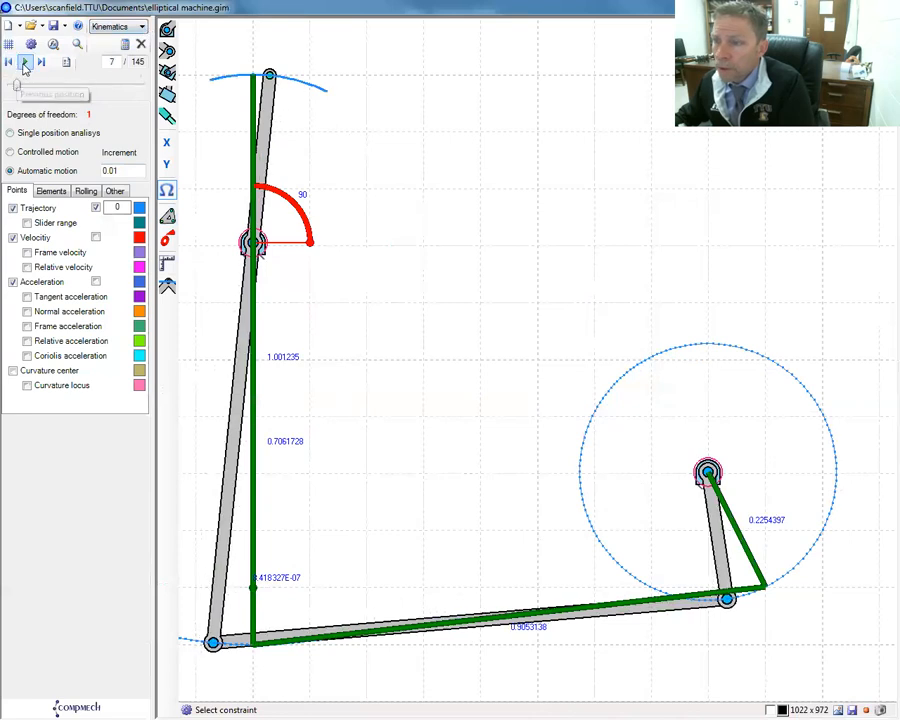
pyautogui.click(25, 63)
pyautogui.moveTo(31, 87); pyautogui.dragTo(10, 86)
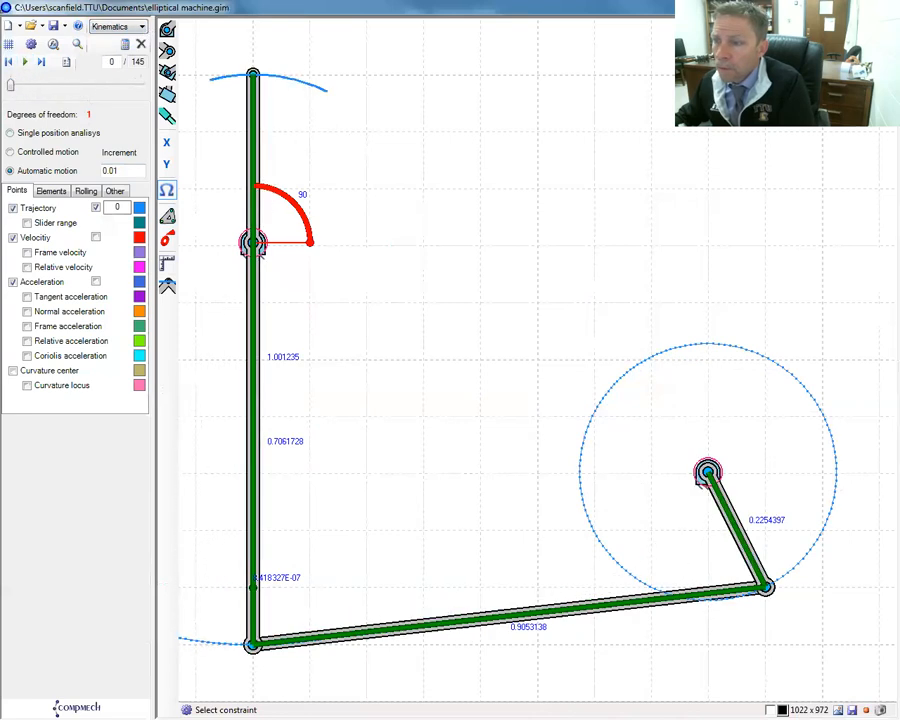
# Return to the Geometry module, saving the changes, and add a node near the middle of the coupler bar
pyautogui.click(112, 26)
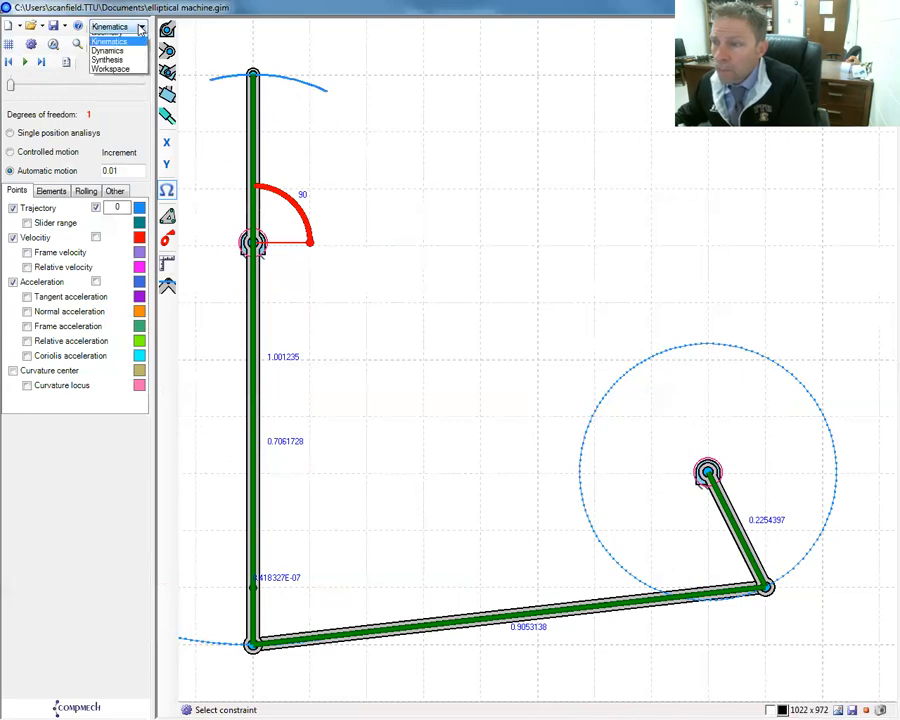
pyautogui.click(100, 38)
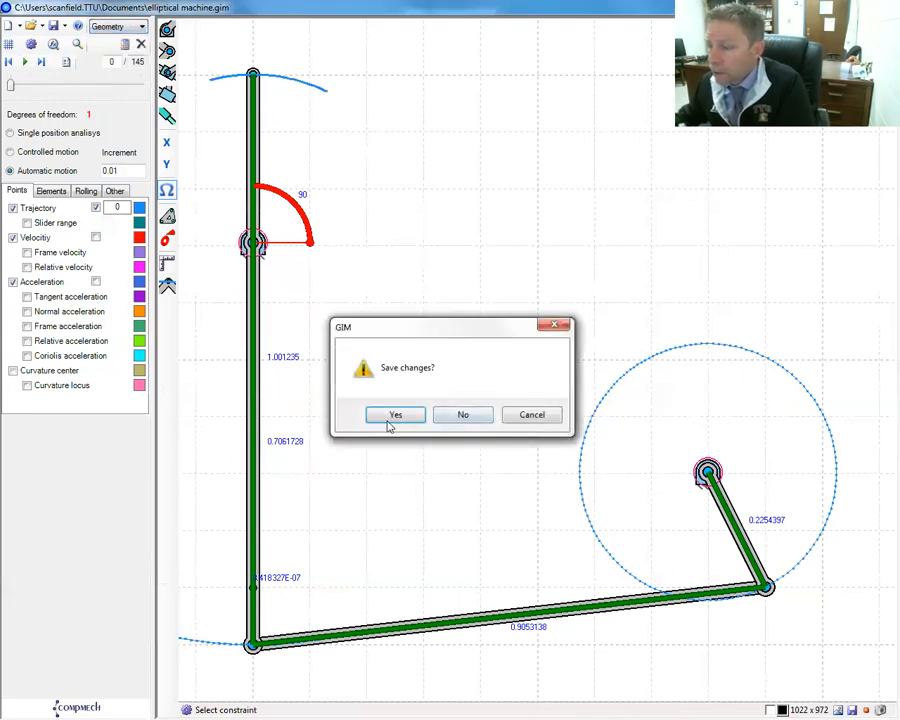
pyautogui.click(392, 418)
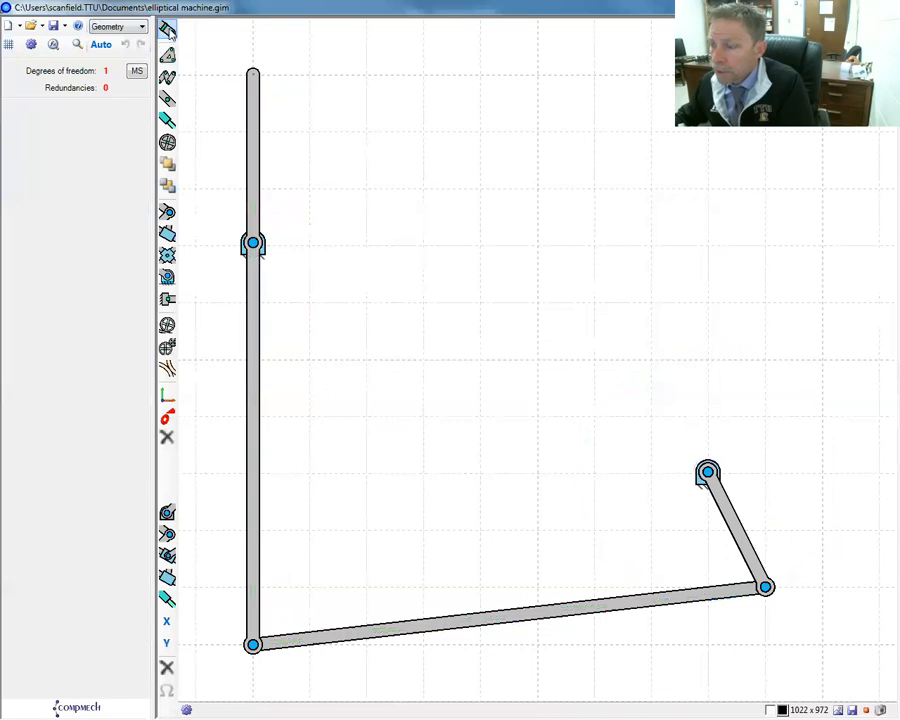
pyautogui.click(168, 29)
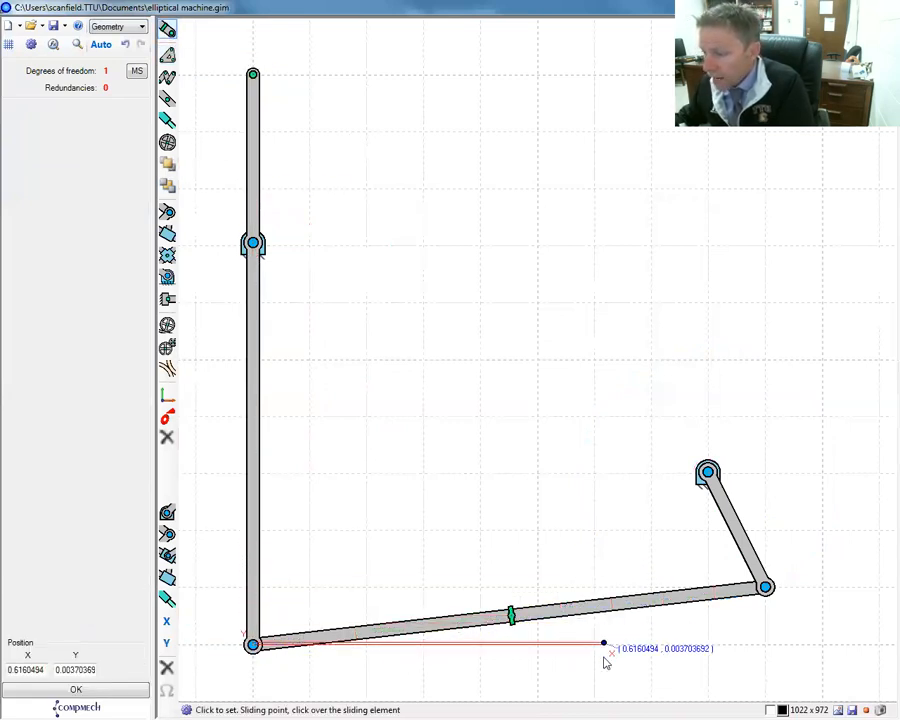
pyautogui.click(520, 648)
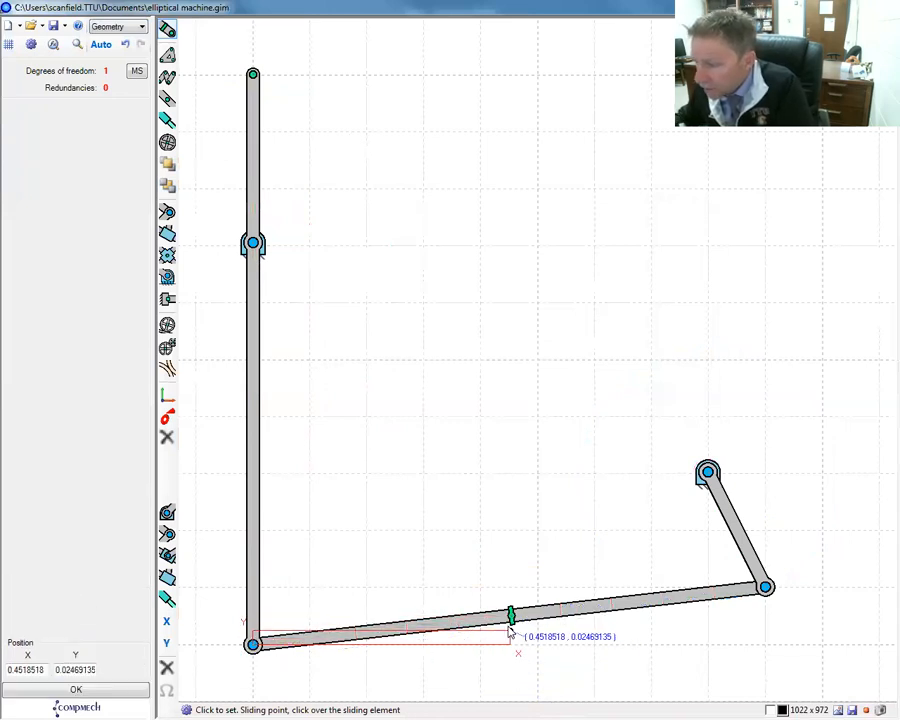
# Switch to the Kinematics module with automatic motion, then play and pause the mechanism to trace the coupler node's path
pyautogui.click(143, 27)
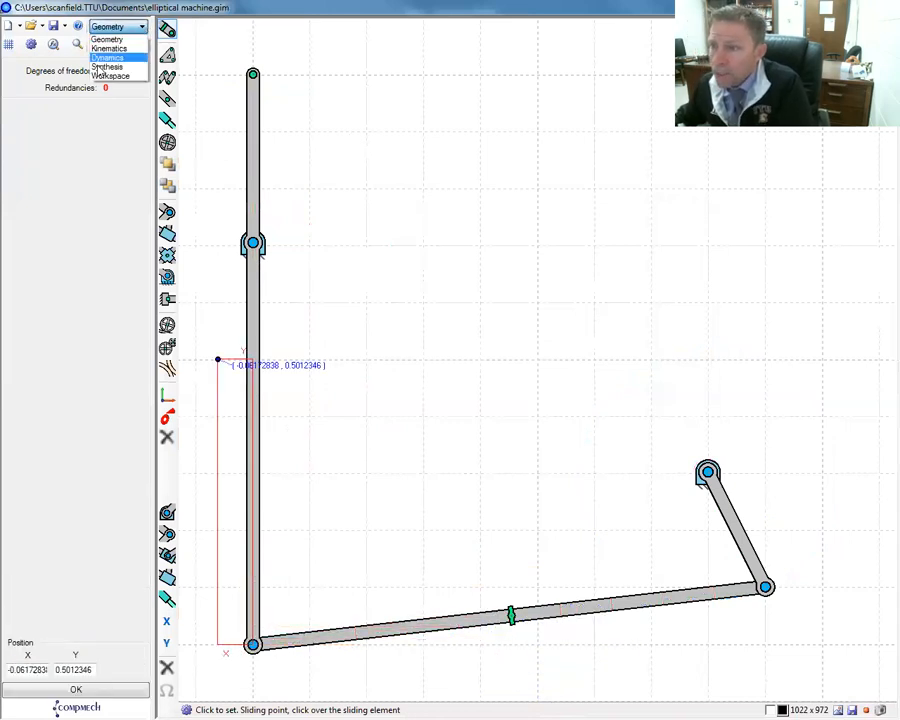
pyautogui.click(95, 46)
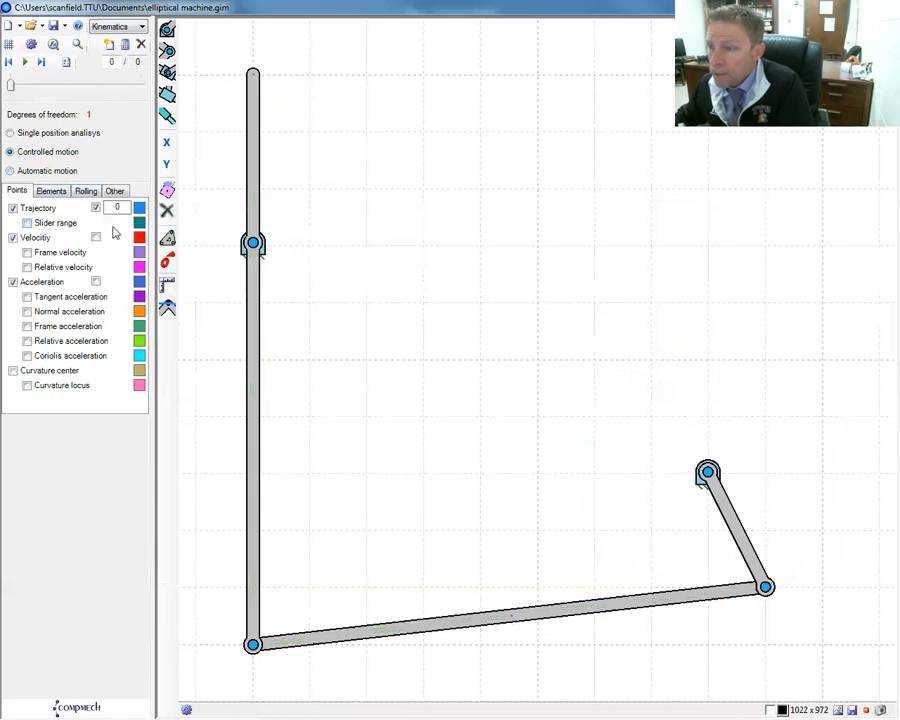
pyautogui.click(25, 172)
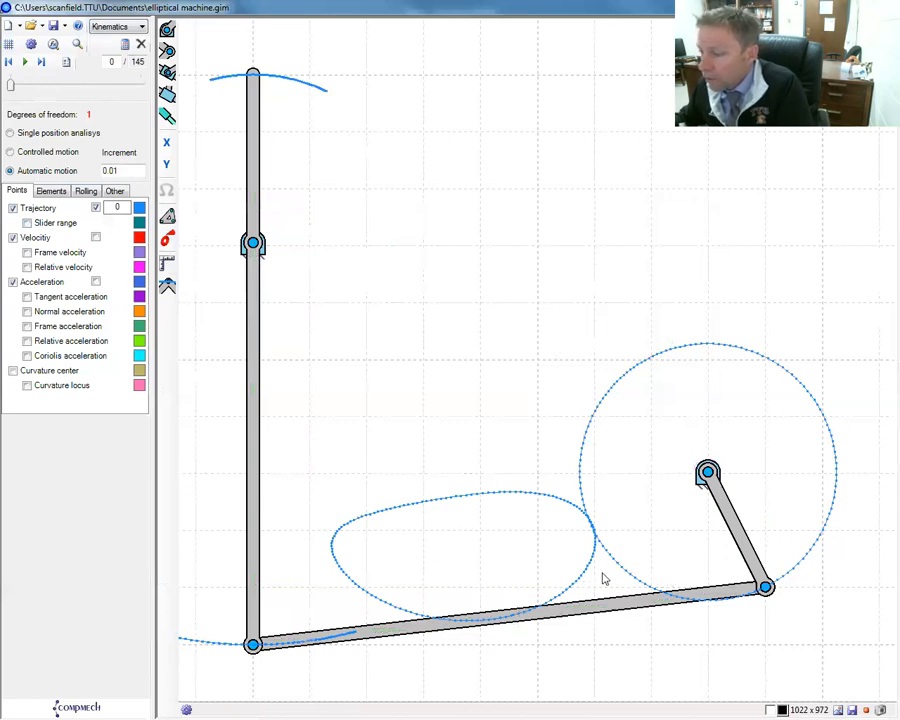
pyautogui.click(25, 61)
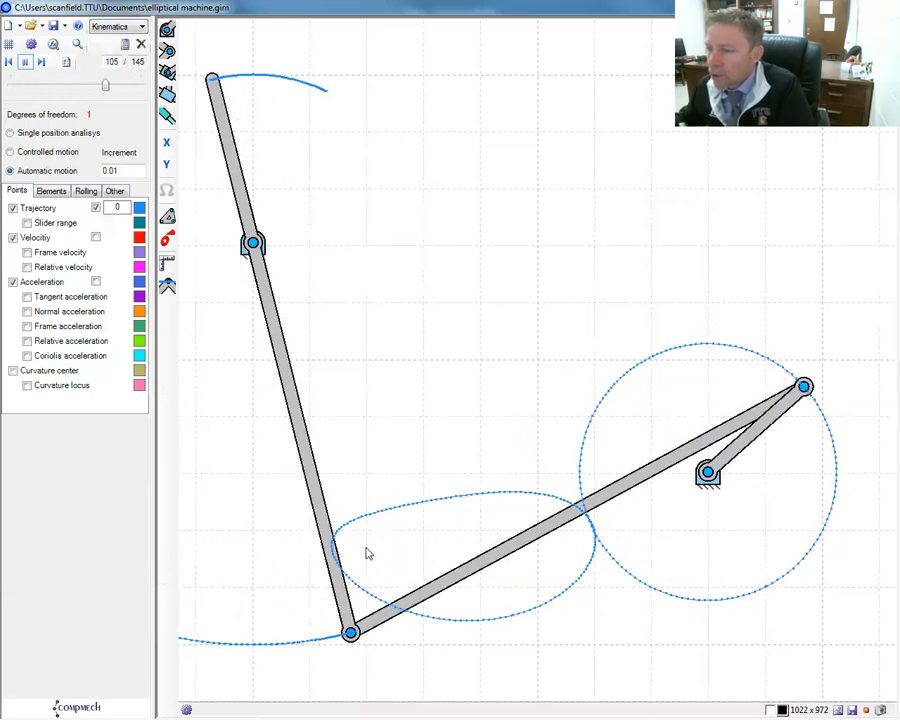
pyautogui.click(27, 61)
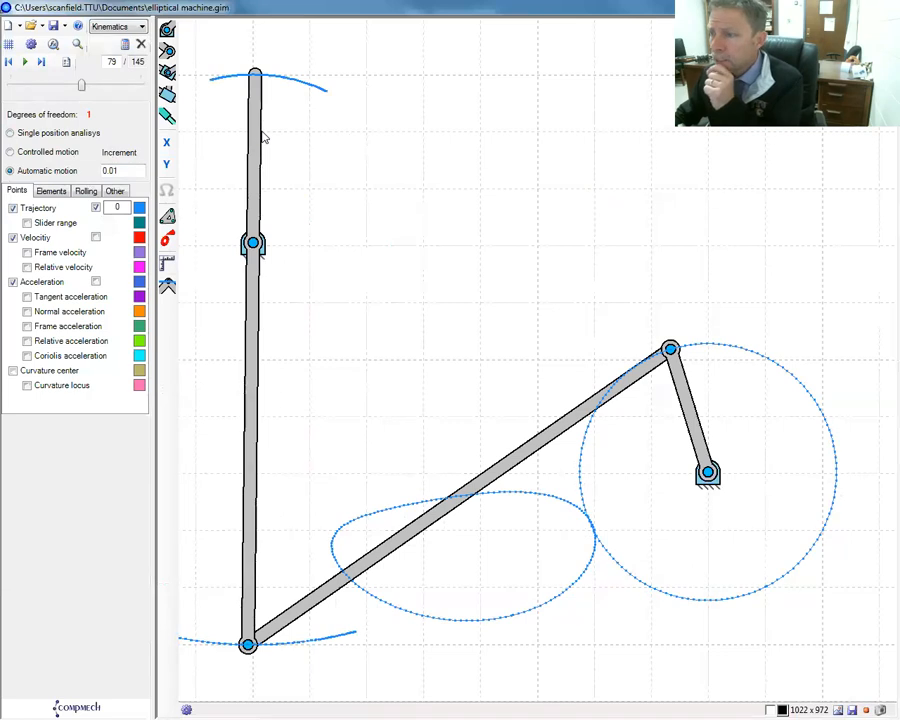
# Assign an absolute rotation actuator to the short crank and play the automatic motion
pyautogui.click(168, 31)
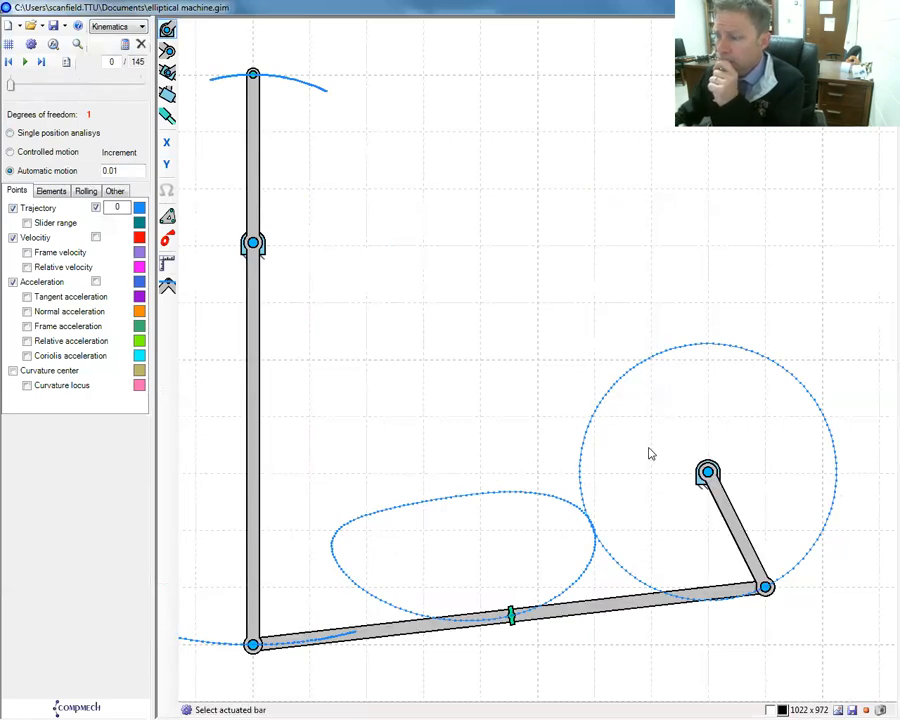
pyautogui.click(738, 538)
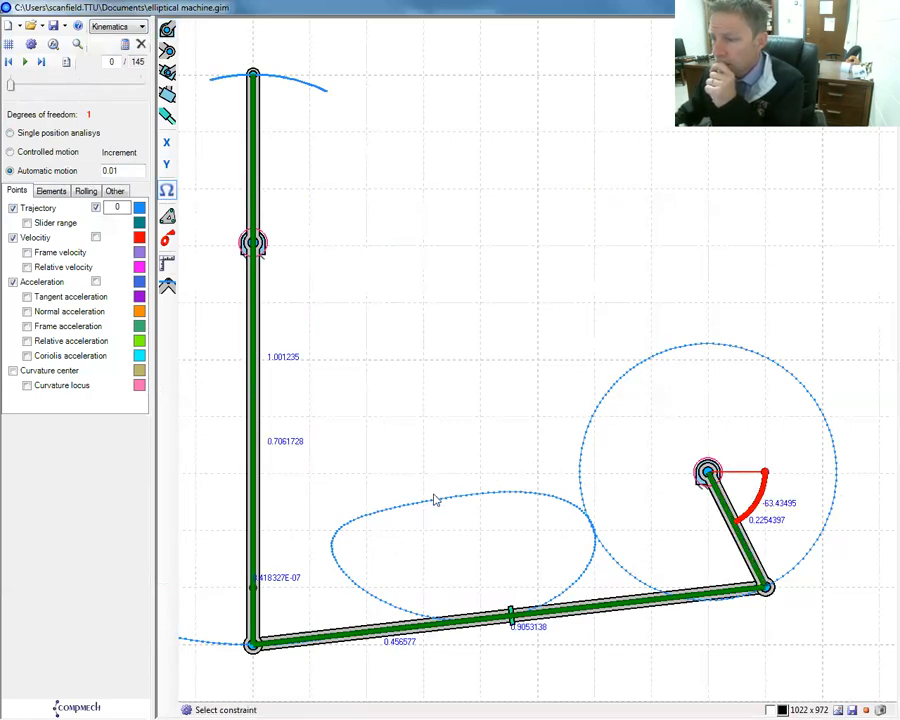
pyautogui.click(24, 62)
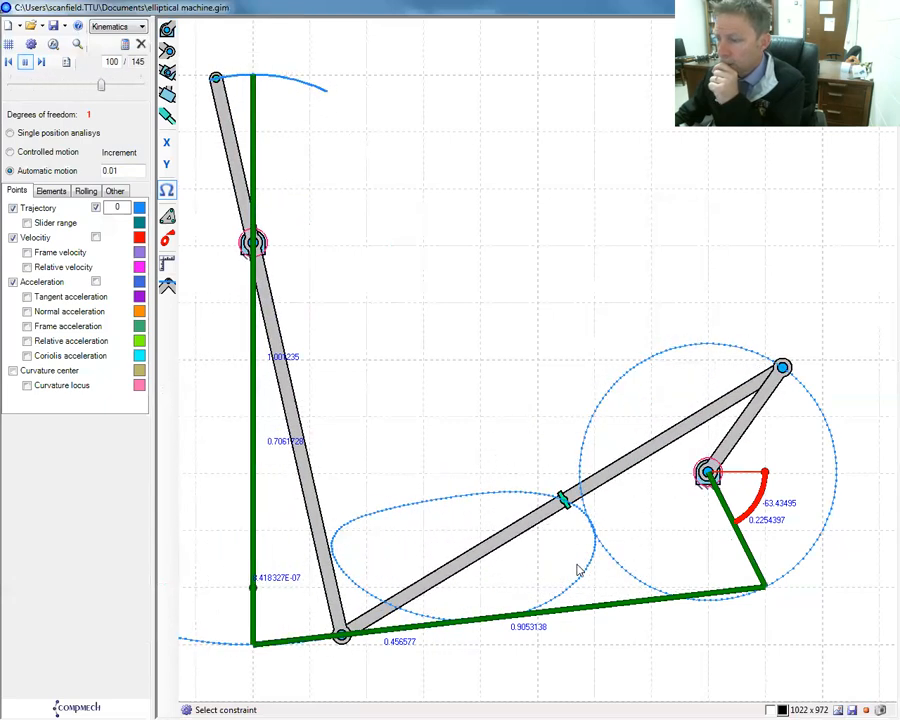
# Change to controlled motion and assign an absolute rotation actuator to the short crank
pyautogui.click(38, 137)
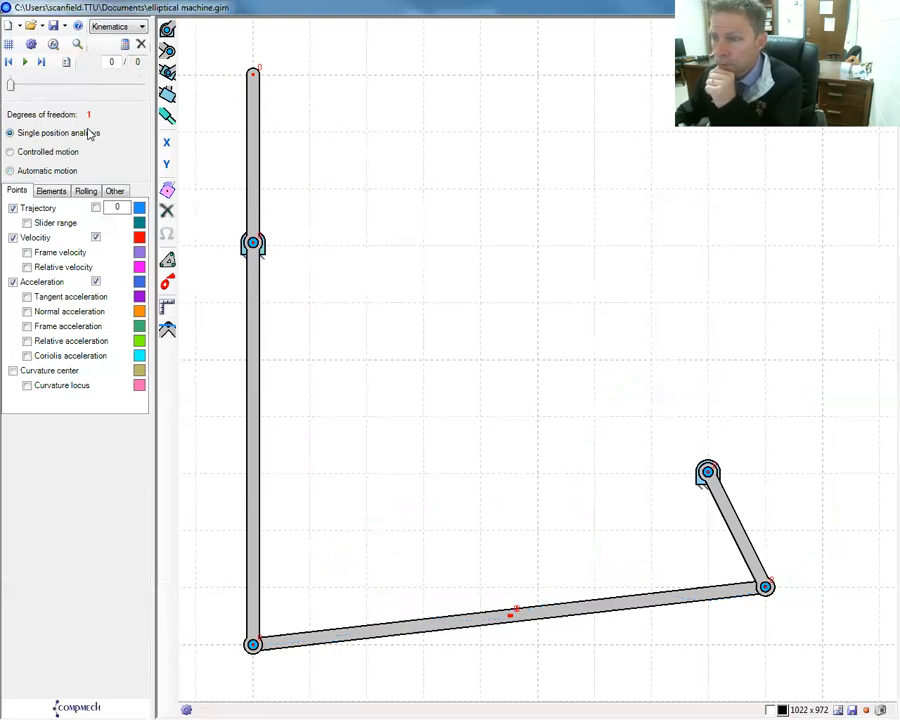
pyautogui.click(168, 28)
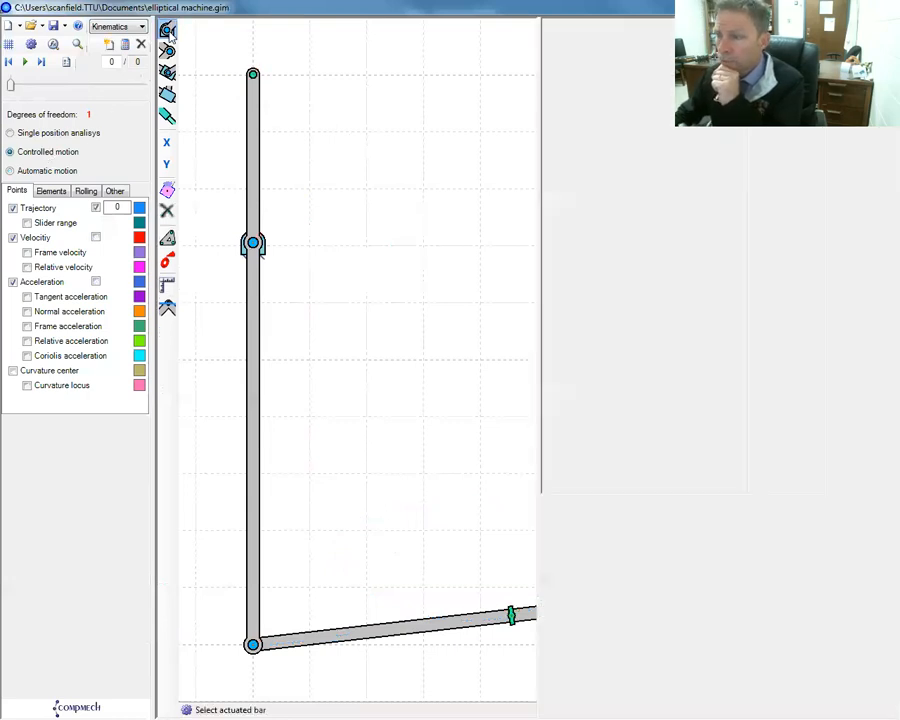
pyautogui.click(447, 420)
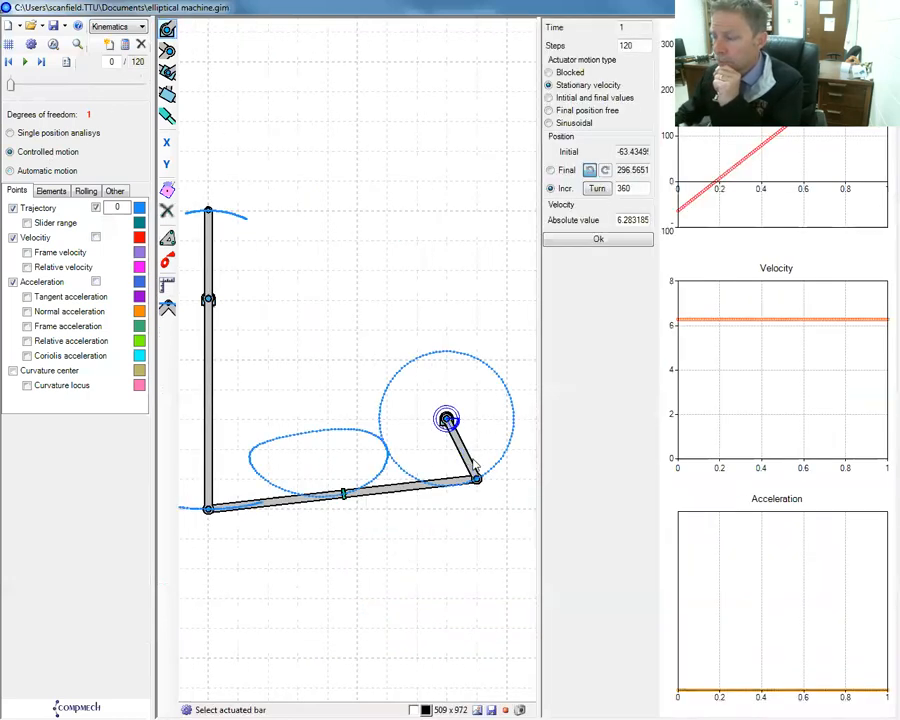
# Define the crank actuator's motion by a final position of 0 and play it
pyautogui.doubleClick(636, 152)
pyautogui.doubleClick(628, 172)
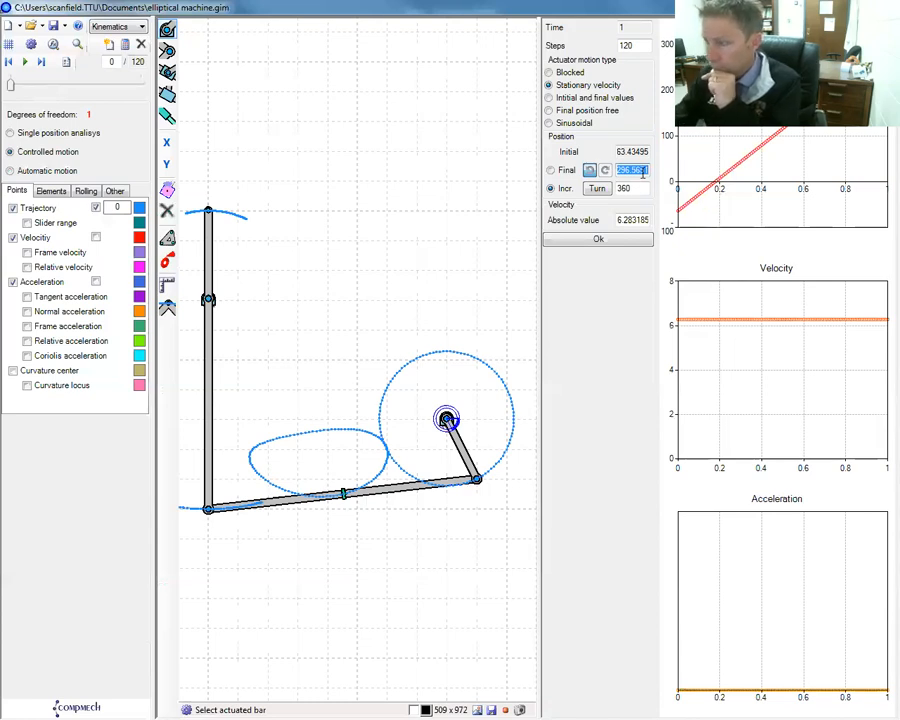
pyautogui.click(597, 188)
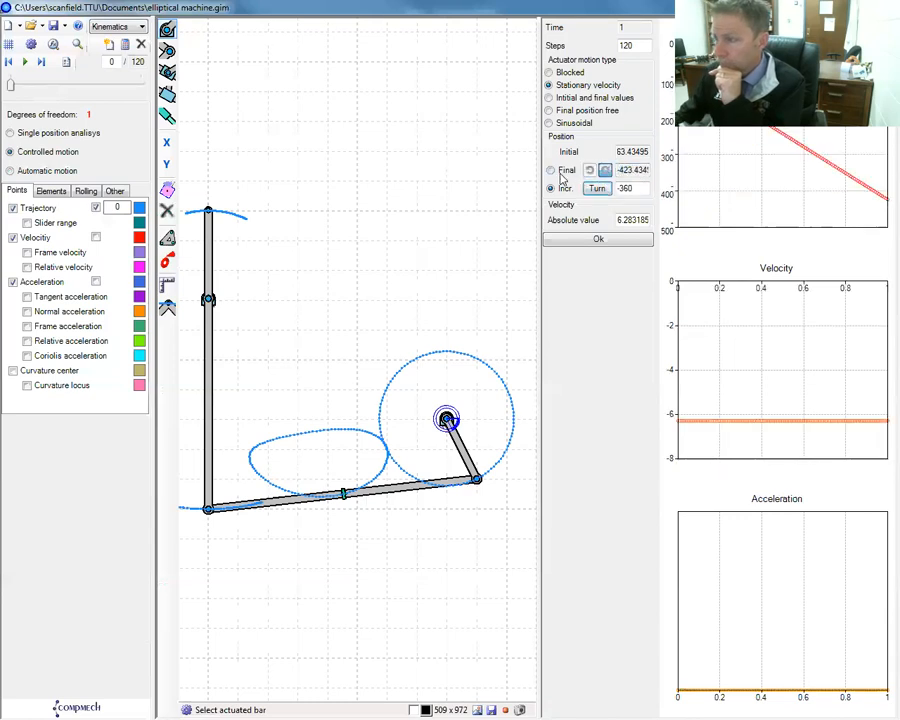
pyautogui.click(570, 172)
pyautogui.doubleClick(628, 168)
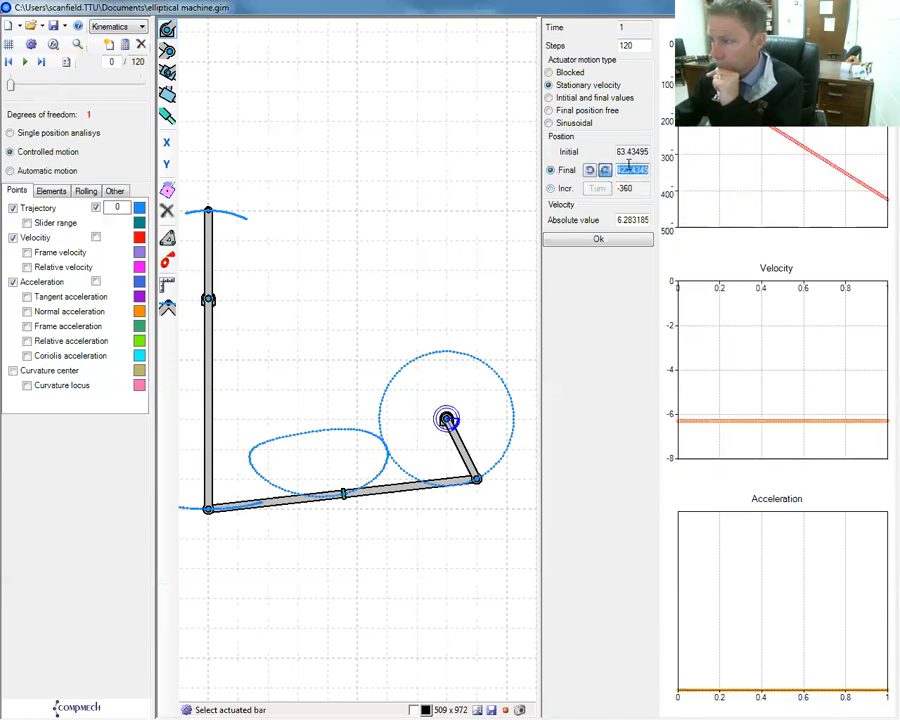
pyautogui.write('-')
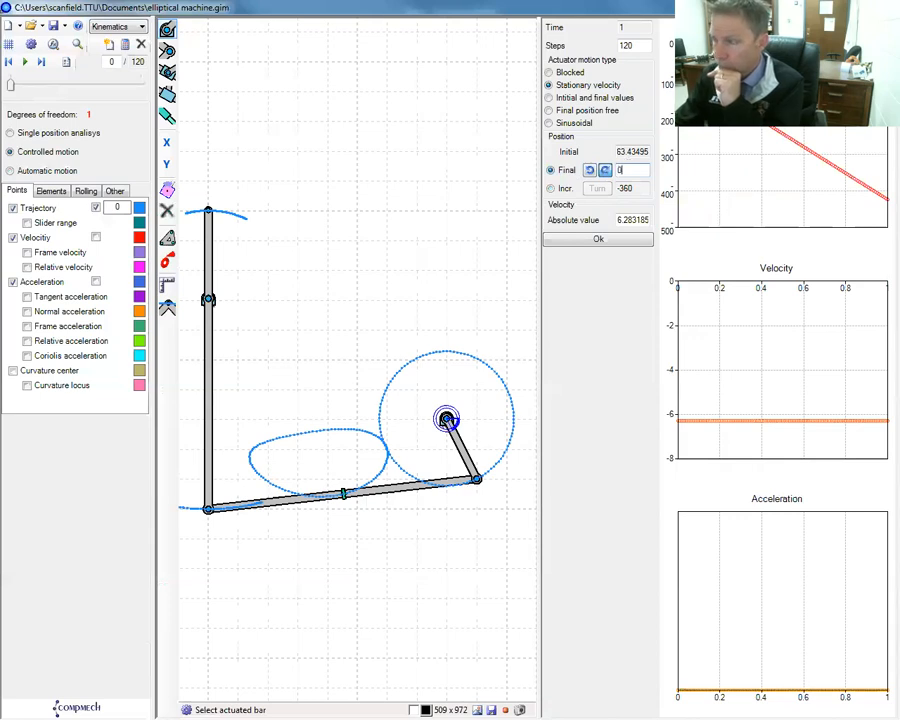
pyautogui.press('Return')
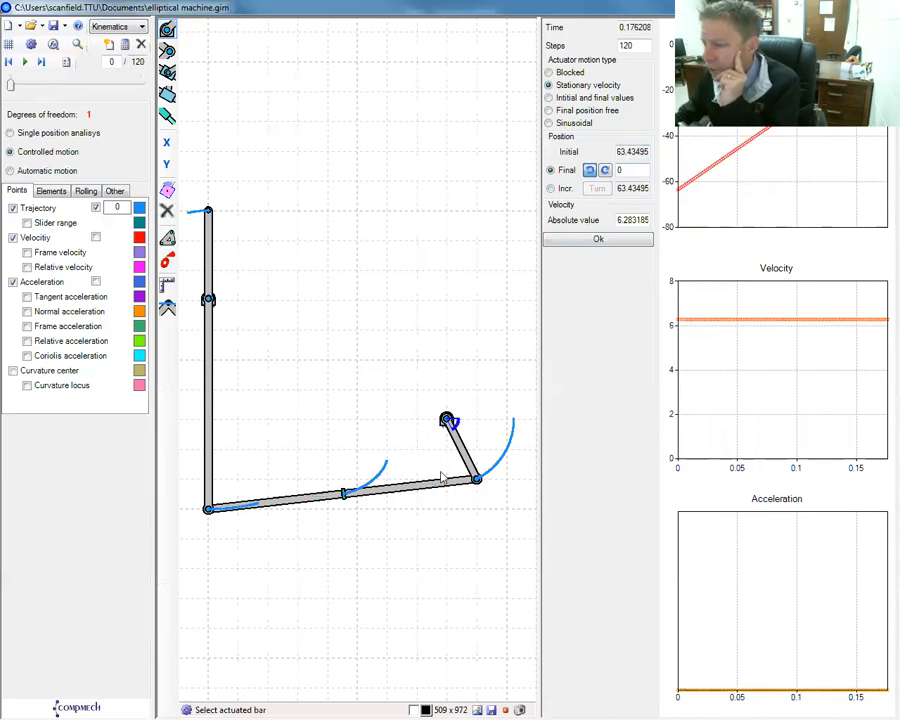
pyautogui.click(25, 62)
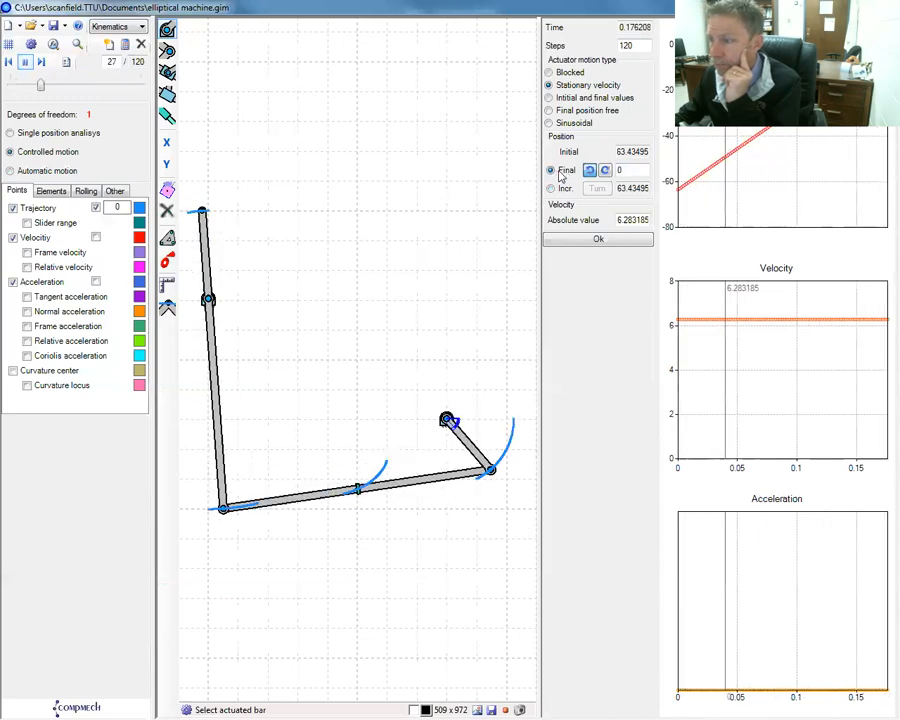
# Set the crank's final position to 90, 180 and finally 270 while the motion plays, and pause it
pyautogui.click(640, 169)
pyautogui.doubleClick(640, 169)
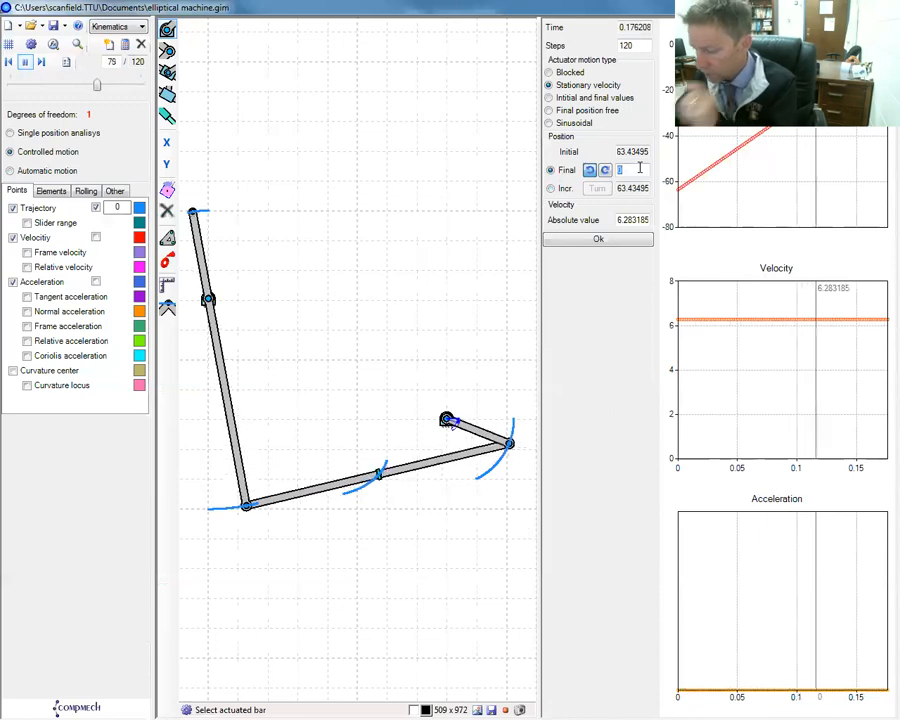
pyautogui.write('90')
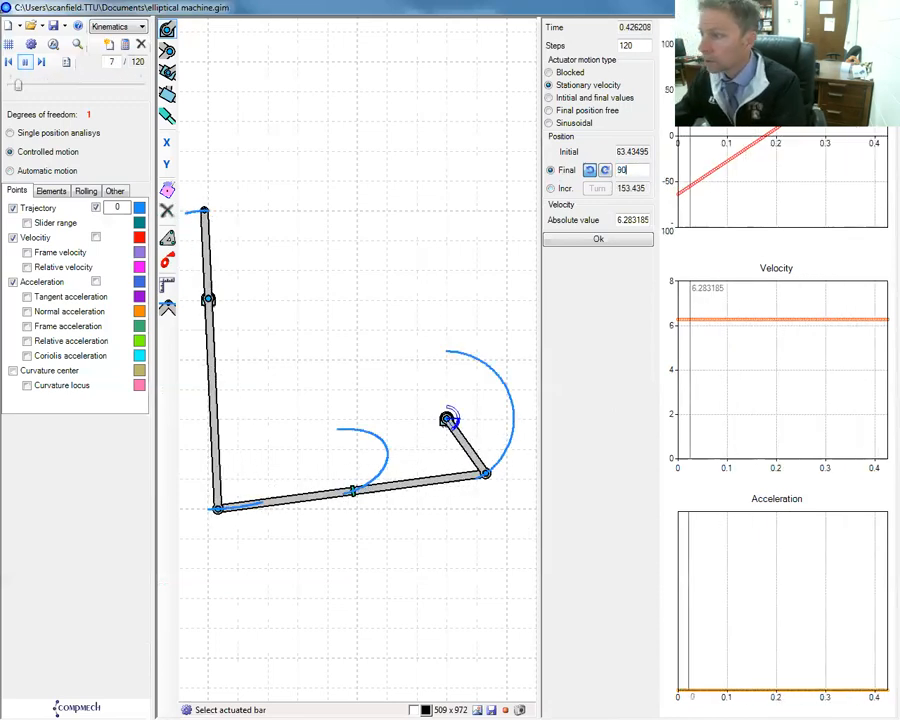
pyautogui.moveTo(645, 169); pyautogui.dragTo(601, 172)
pyautogui.write('180')
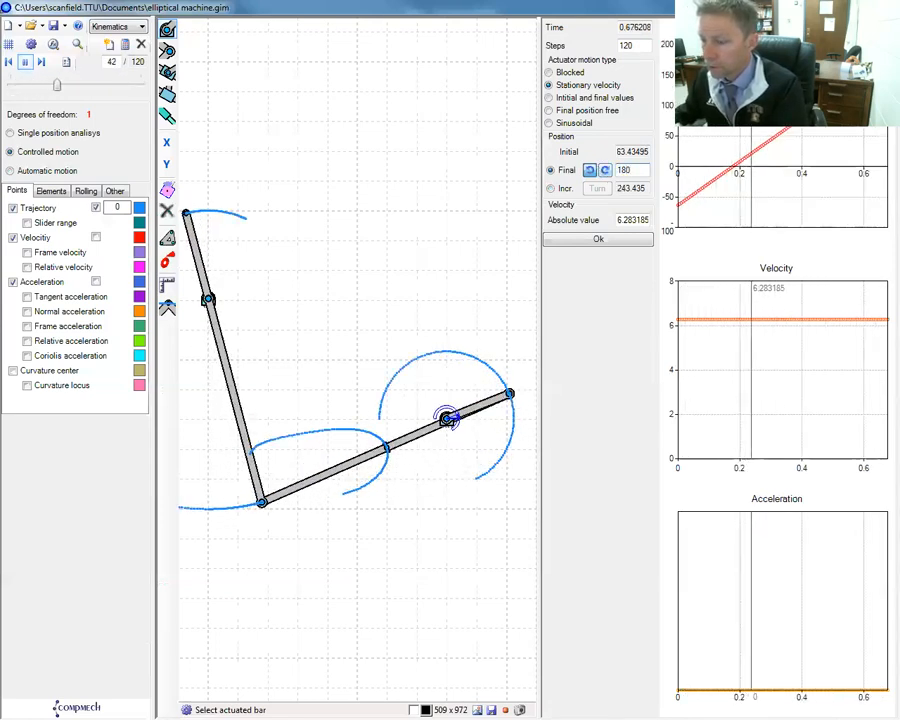
pyautogui.moveTo(632, 169); pyautogui.dragTo(610, 170)
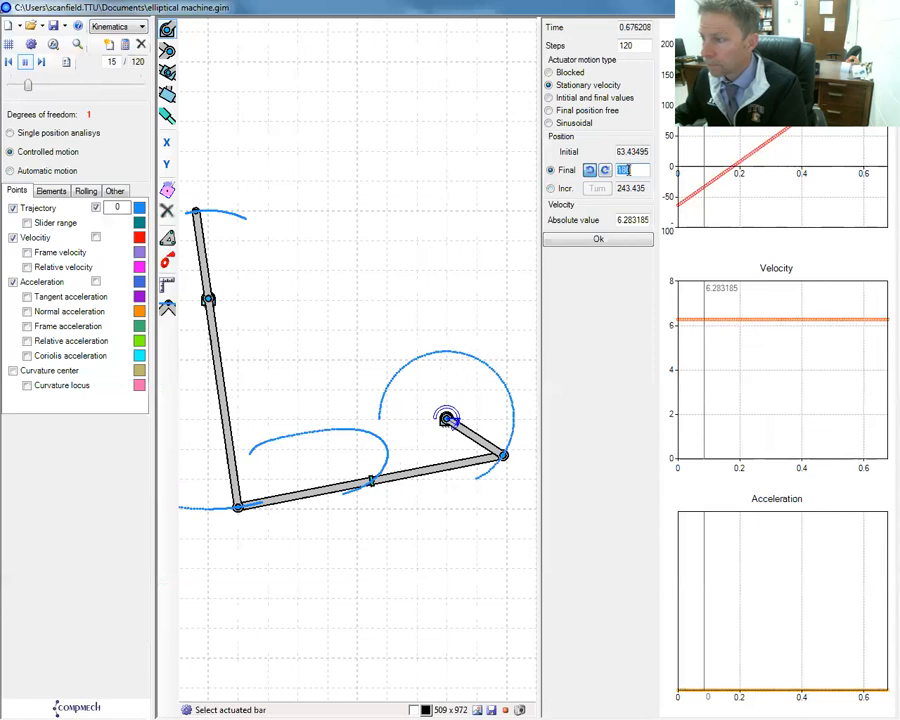
pyautogui.write('270')
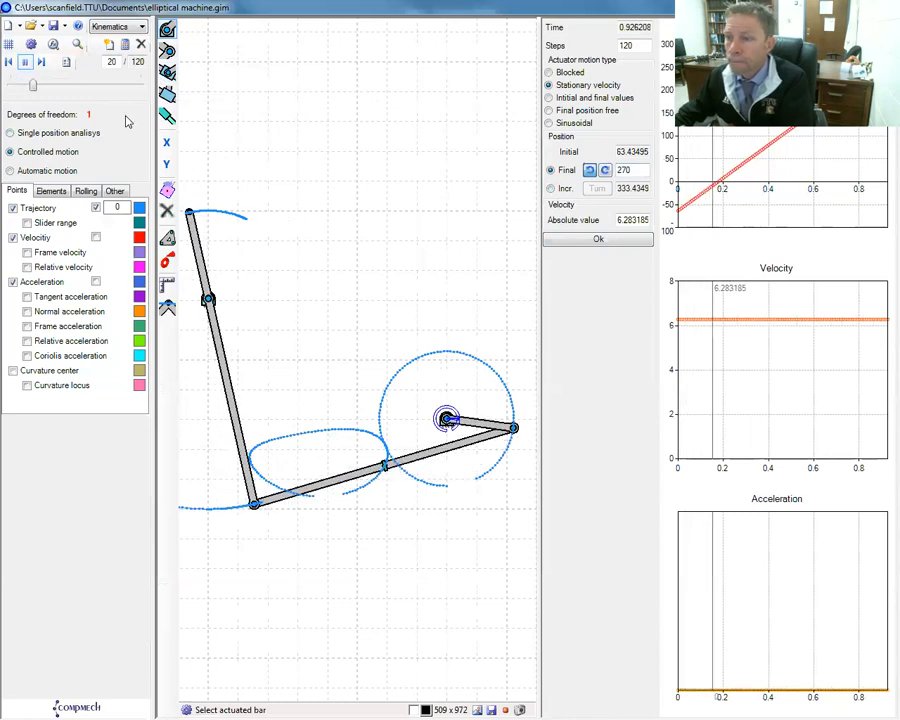
pyautogui.click(26, 63)
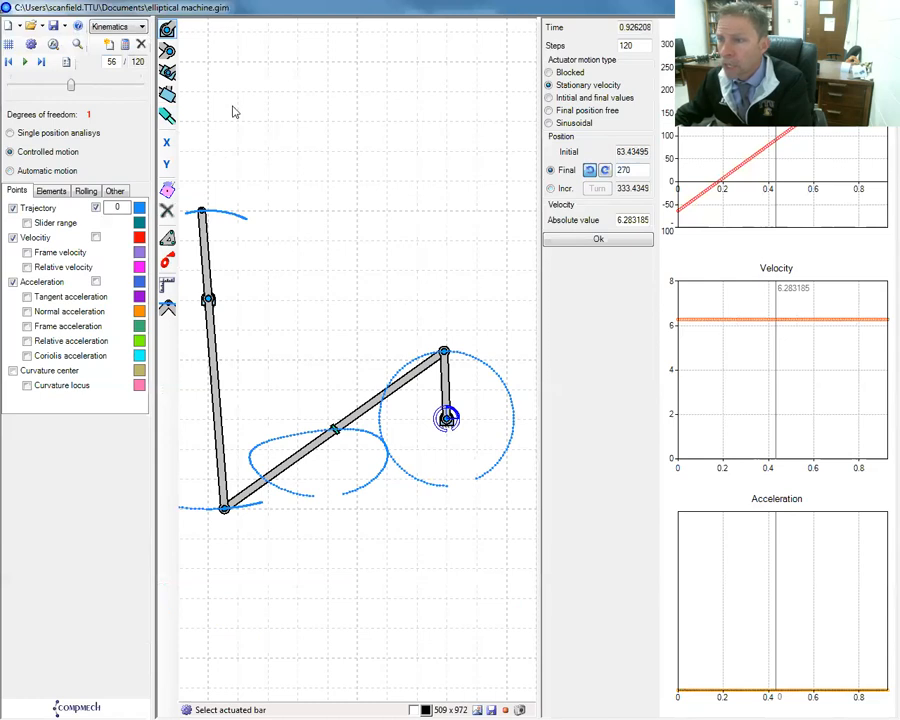
# Return to the Geometry module and save the changes to the mechanism
pyautogui.click(105, 25)
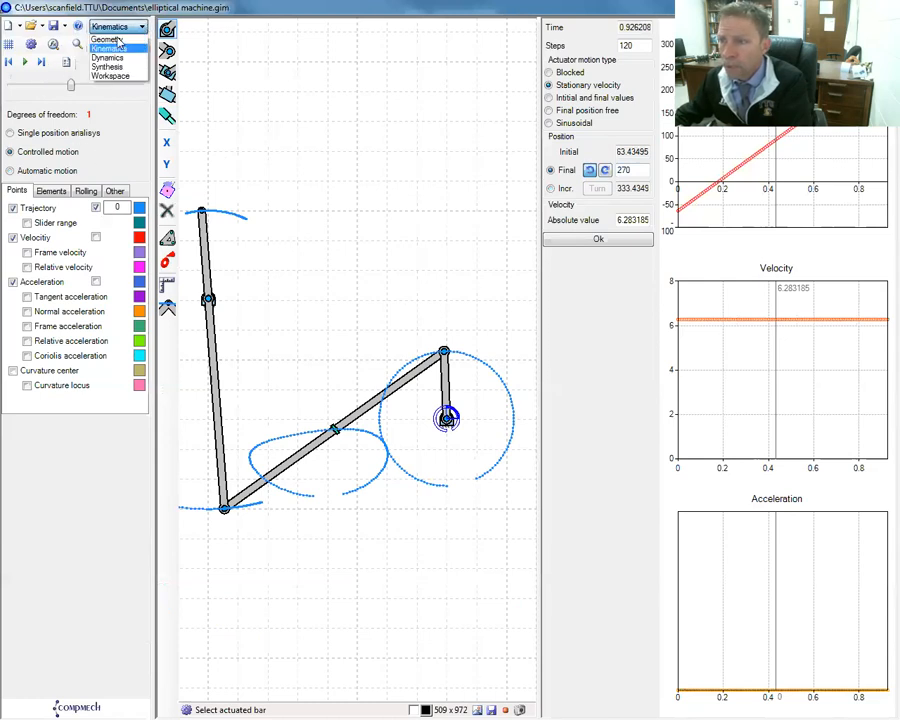
pyautogui.click(108, 39)
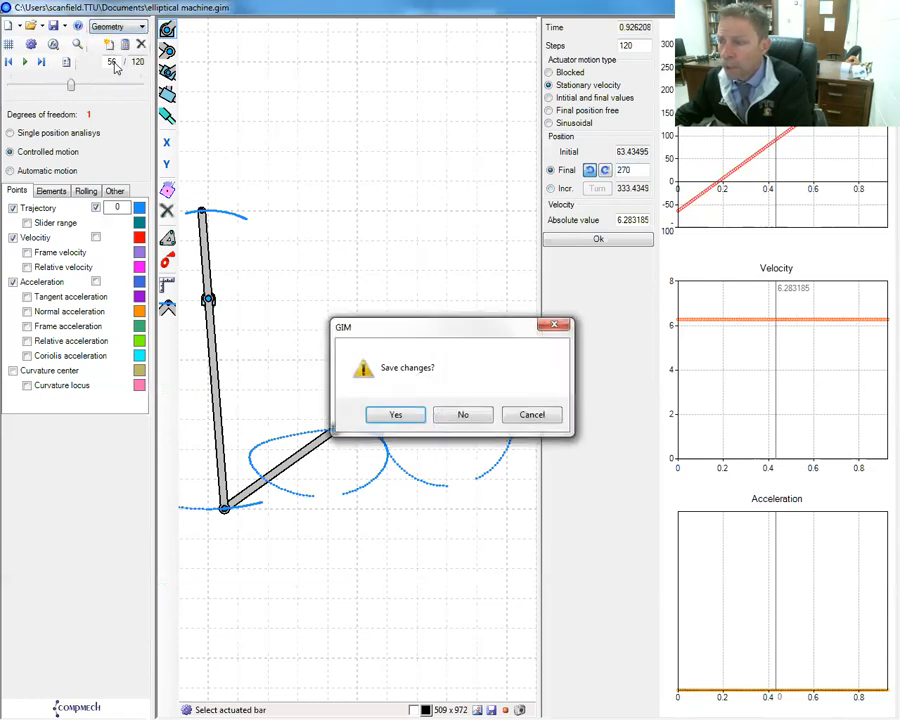
pyautogui.click(395, 415)
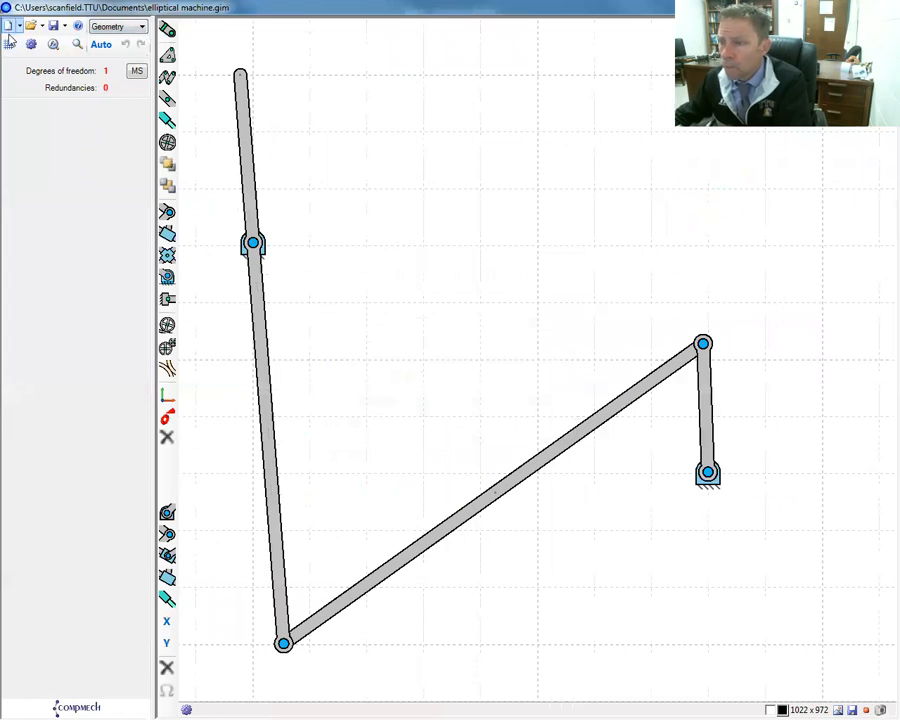
# Open the mechanism library and look through its spatial, computed and planar categories, including the planar 1, 2, 3 and 0 DoF mechanisms
pyautogui.click(40, 27)
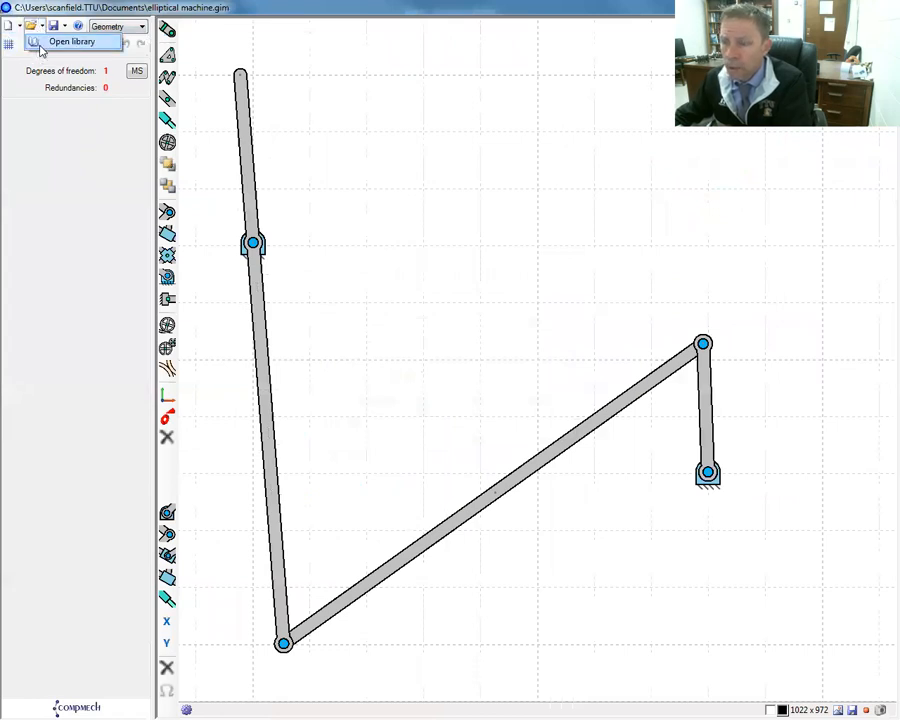
pyautogui.click(40, 42)
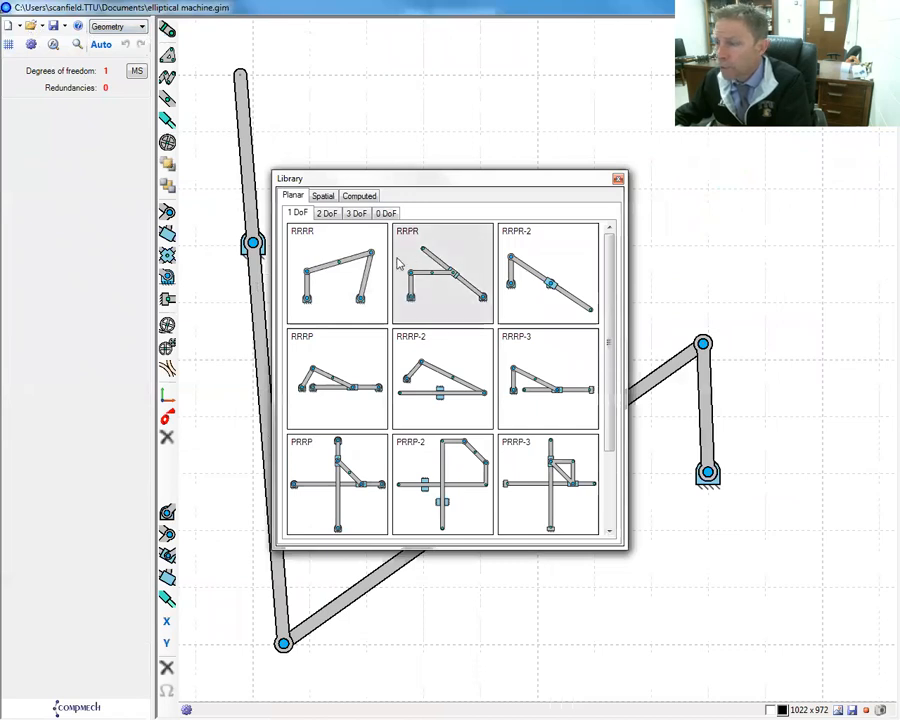
pyautogui.click(322, 196)
pyautogui.click(355, 196)
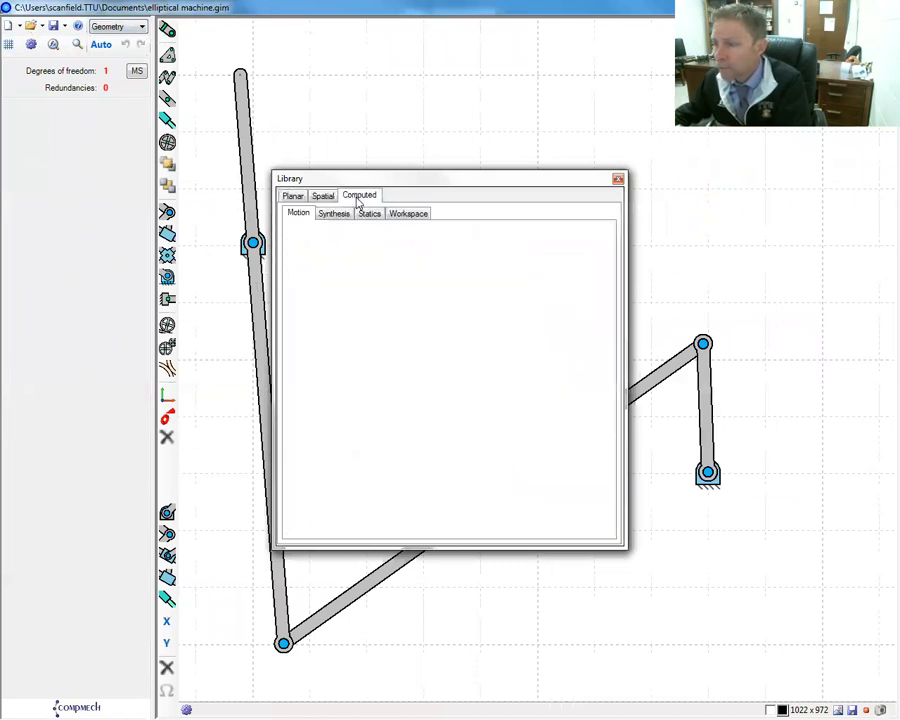
pyautogui.click(293, 196)
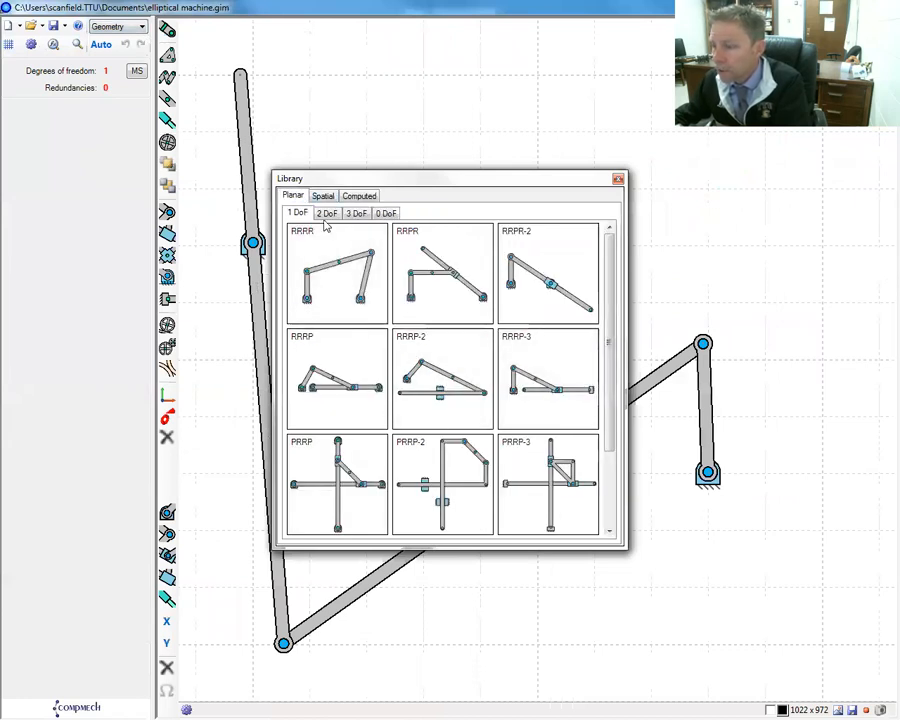
pyautogui.moveTo(607, 338); pyautogui.dragTo(625, 483)
pyautogui.scroll(5, 630, 495)
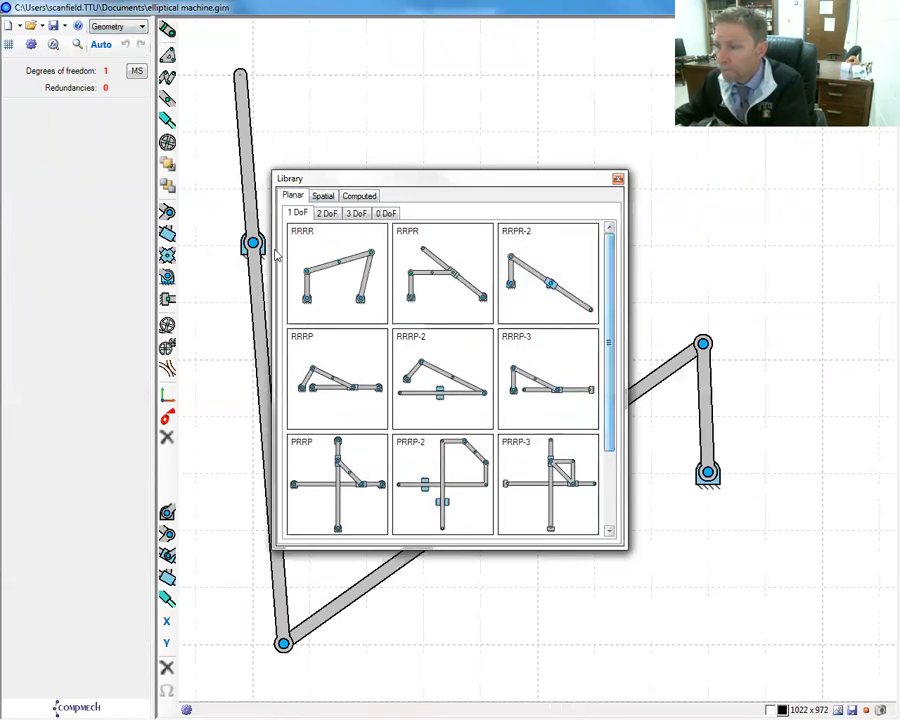
pyautogui.click(327, 213)
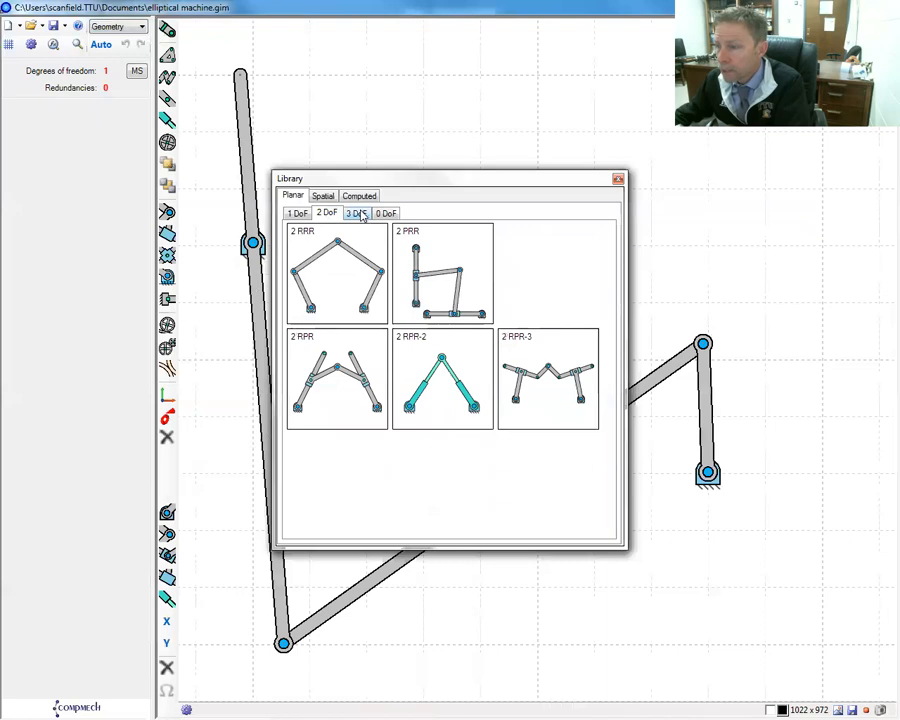
pyautogui.click(360, 214)
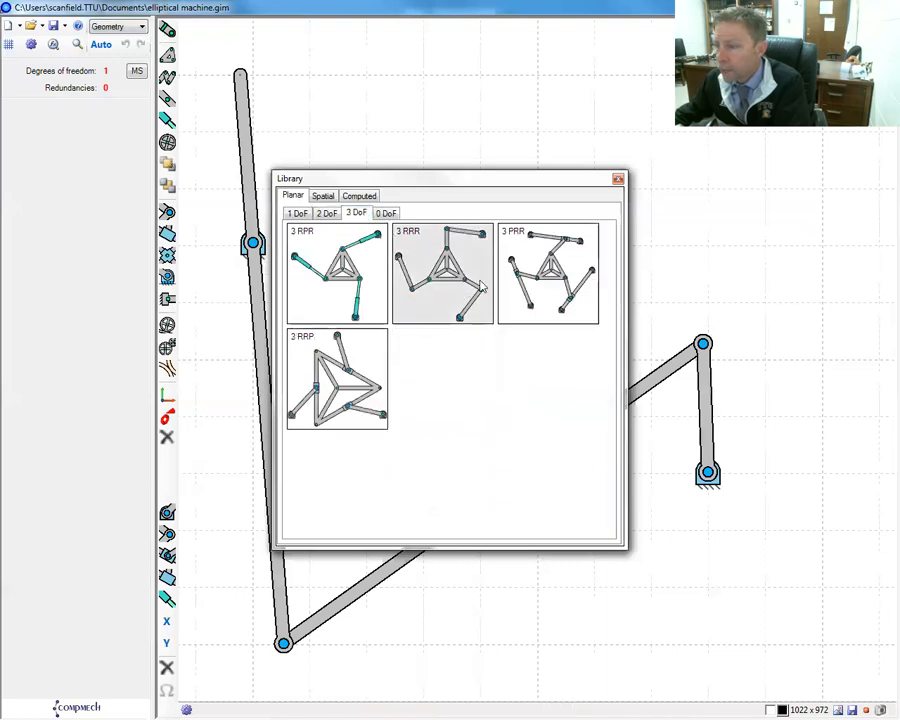
pyautogui.click(387, 213)
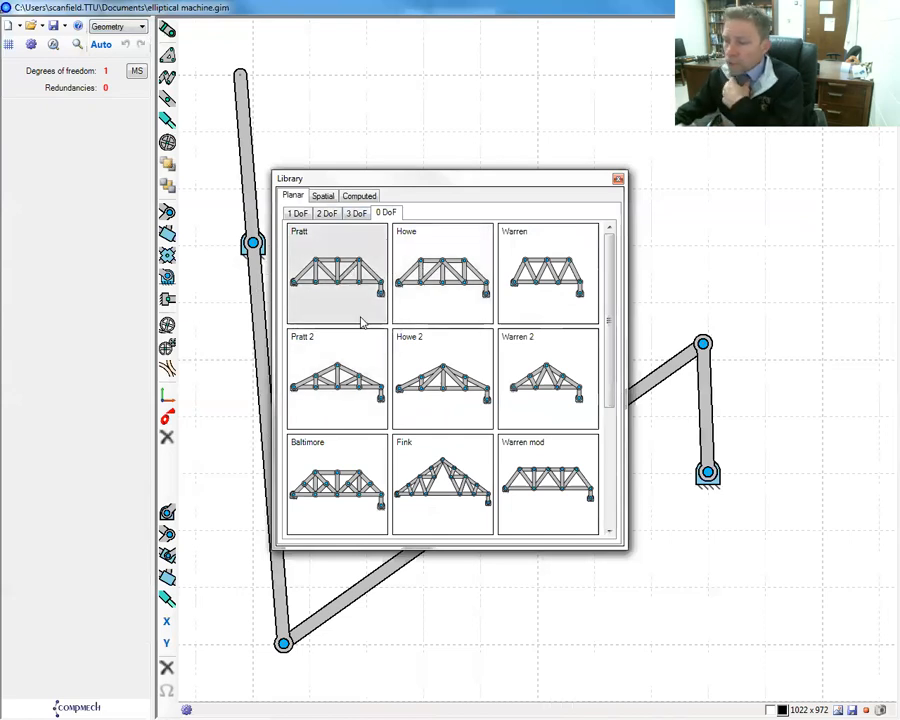
pyautogui.click(297, 213)
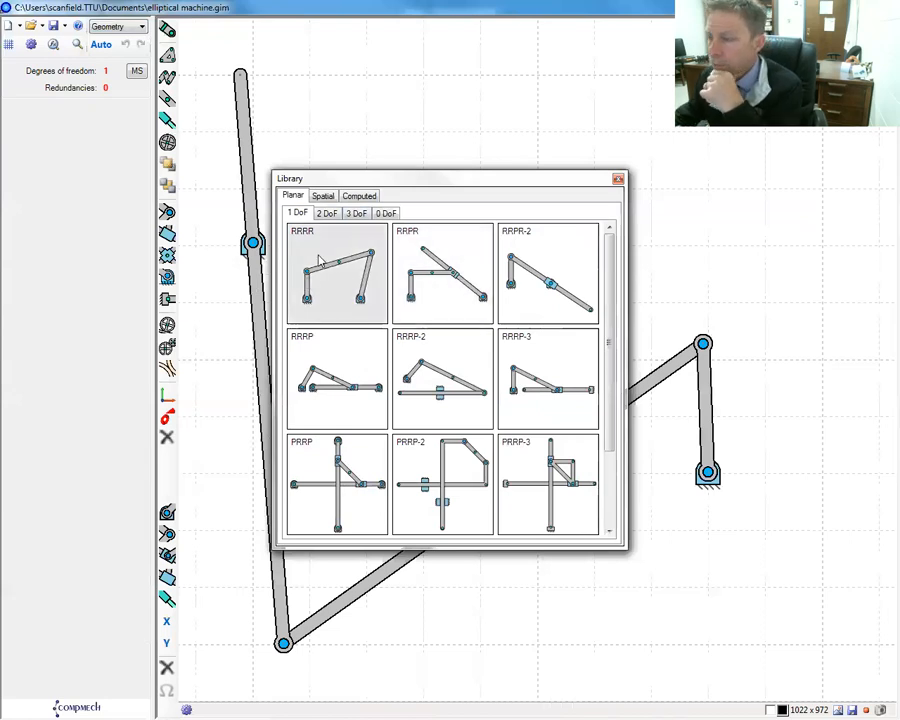
# Load the planar 1 DoF RRPR mechanism from the library and bring it into the Geometry module
pyautogui.doubleClick(455, 302)
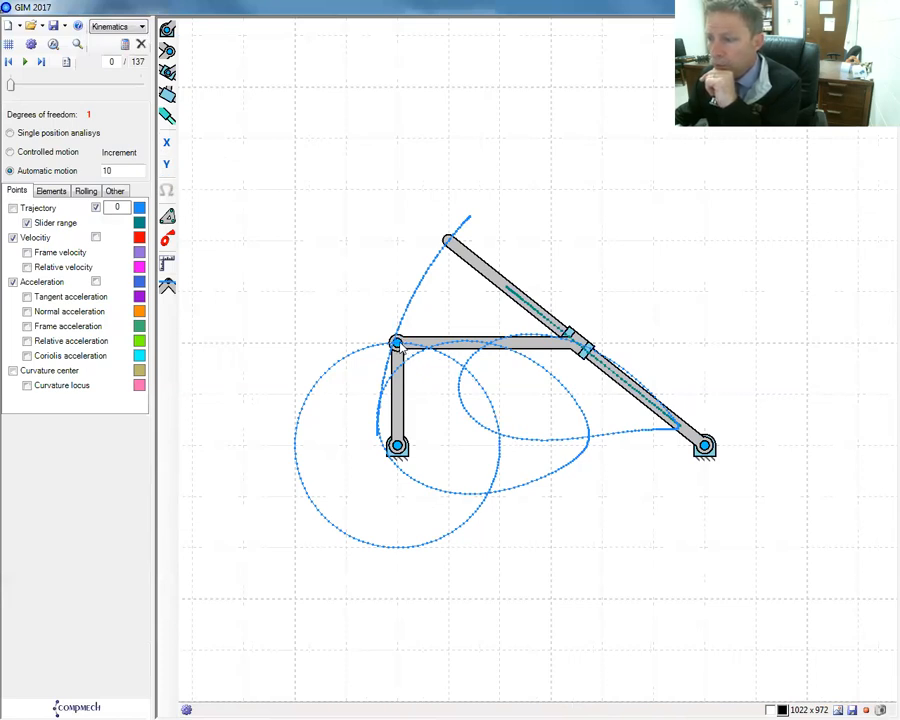
pyautogui.click(141, 26)
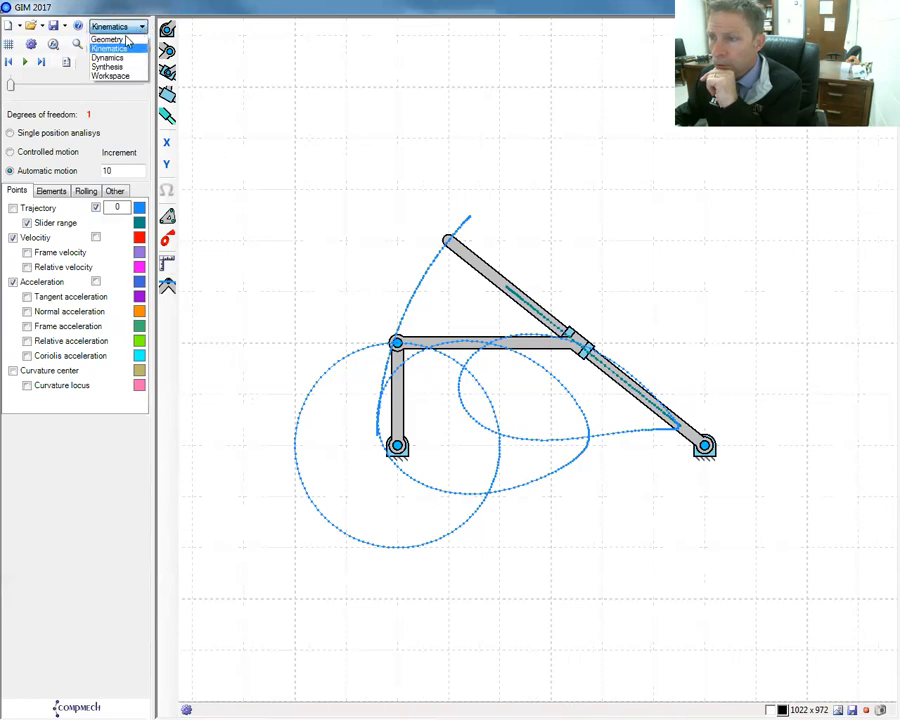
pyautogui.click(115, 35)
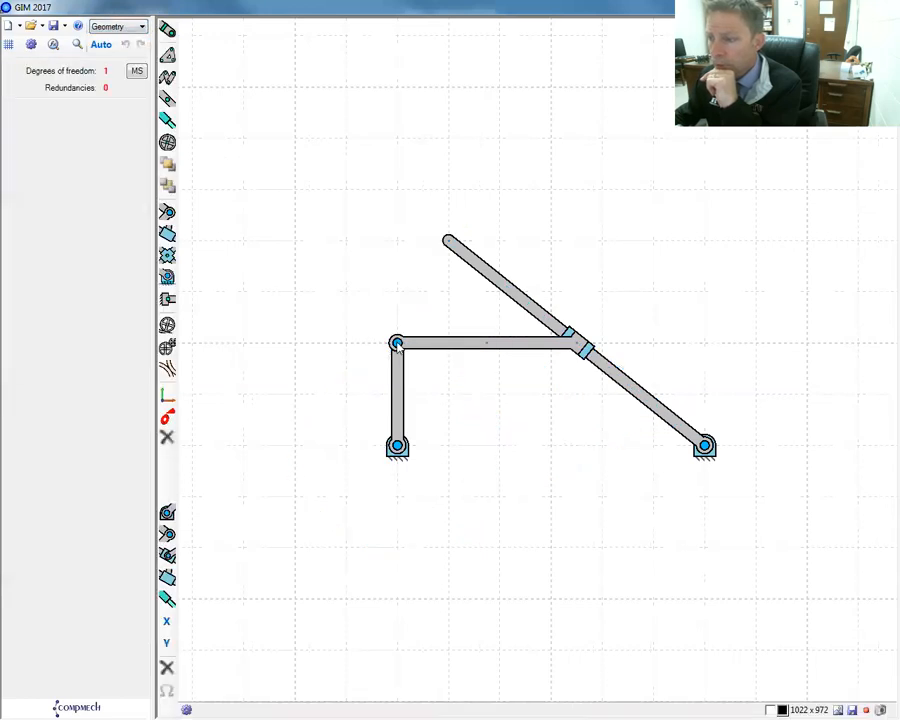
# Use Modify to move the crank's upper joint to about (-97, 604), about (377, 298) and finally about (201, 501)
pyautogui.click(167, 408)
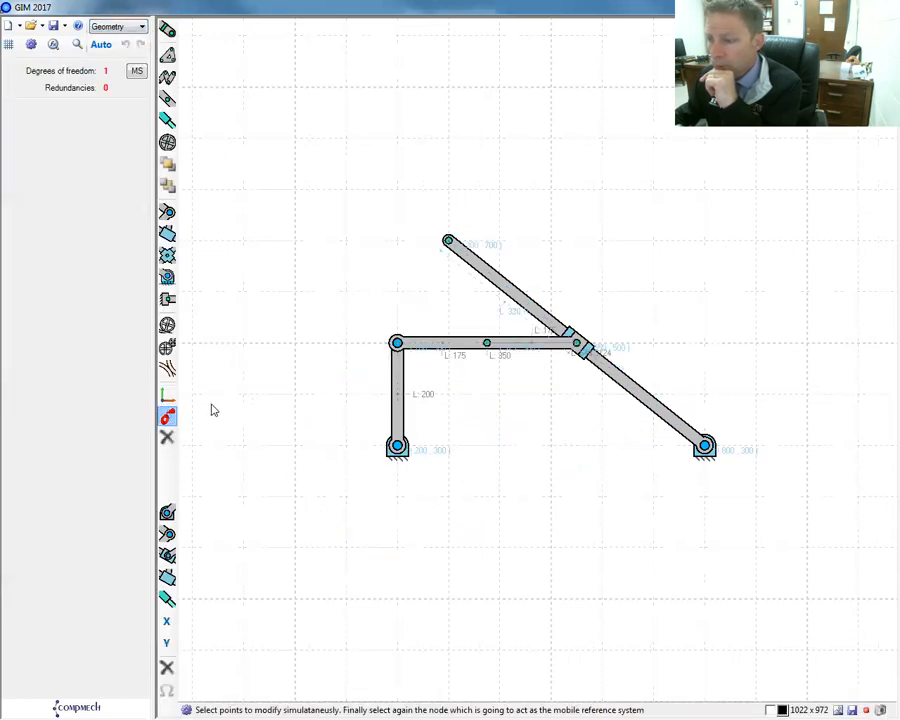
pyautogui.click(397, 345)
pyautogui.moveTo(397, 345); pyautogui.dragTo(244, 289)
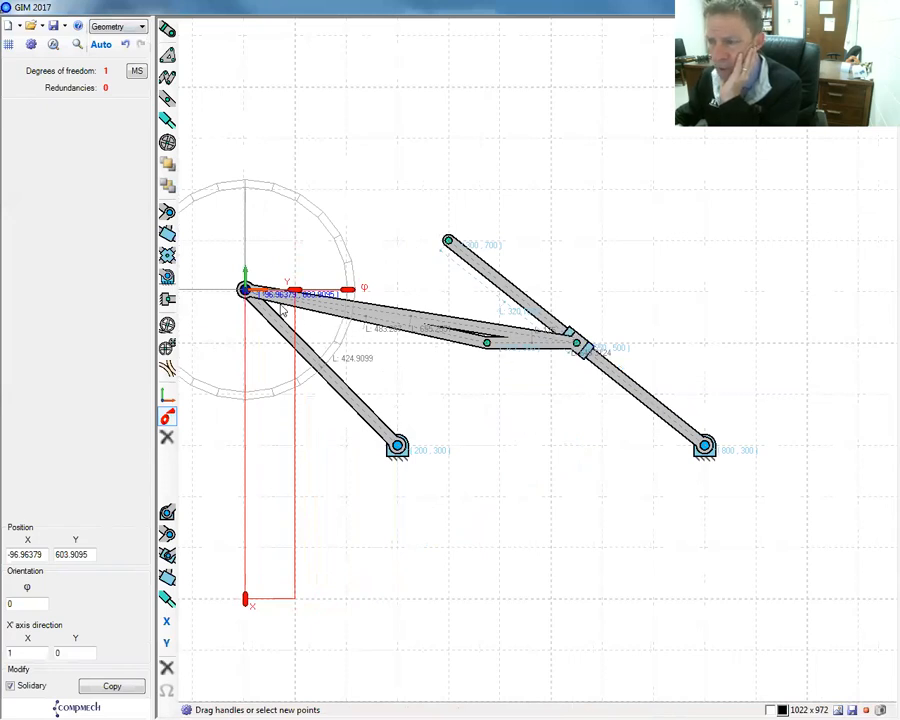
pyautogui.moveTo(245, 290); pyautogui.dragTo(491, 453)
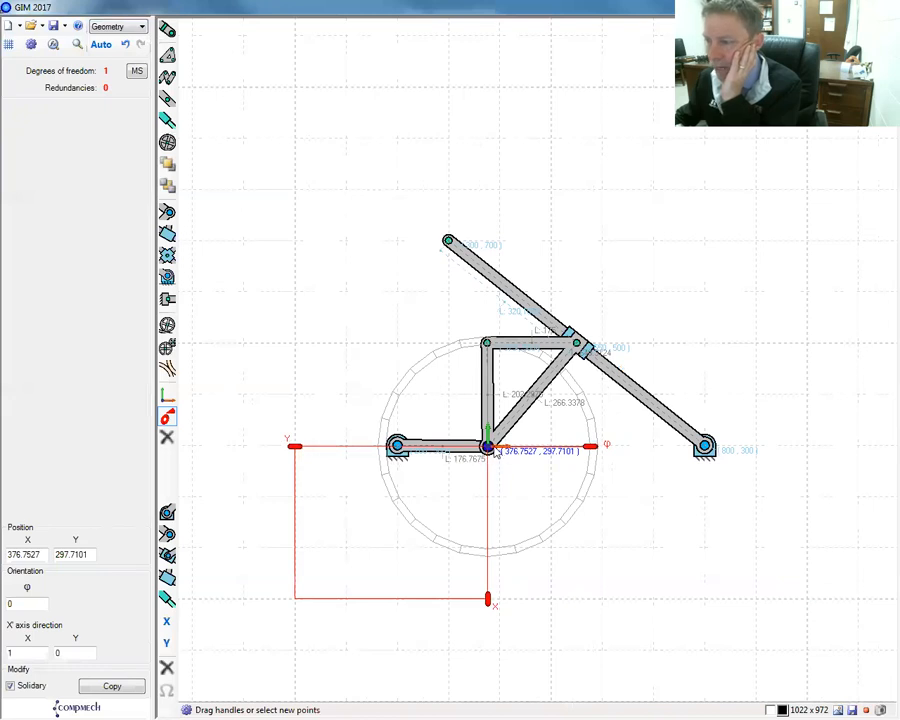
pyautogui.moveTo(487, 447); pyautogui.dragTo(399, 350)
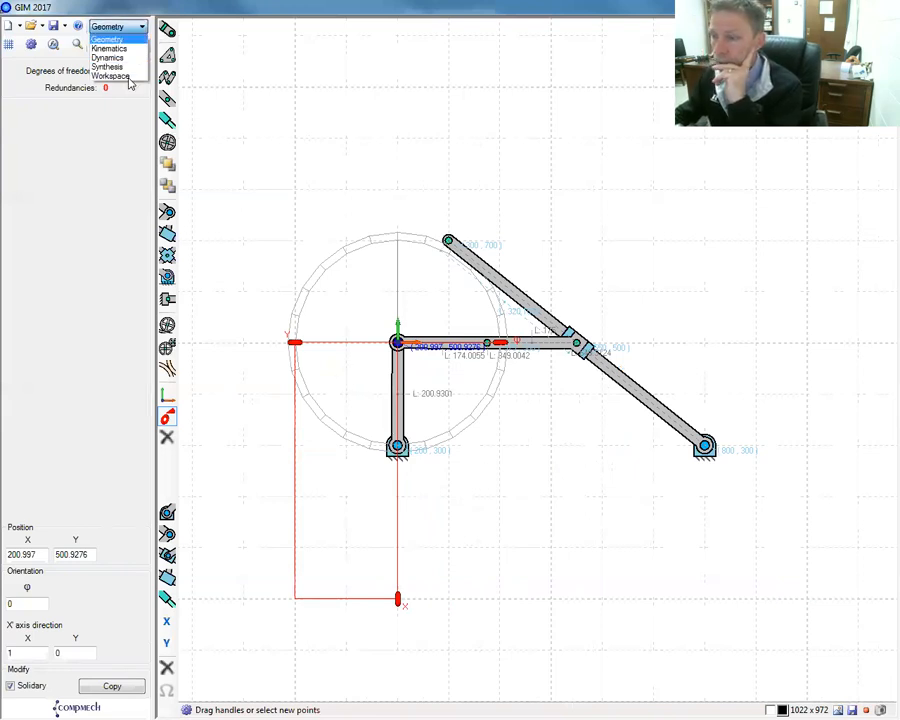
# Play the mechanism's automatic motion in Kinematics, rewind it to the start, and return to Geometry without saving changes
pyautogui.click(110, 48)
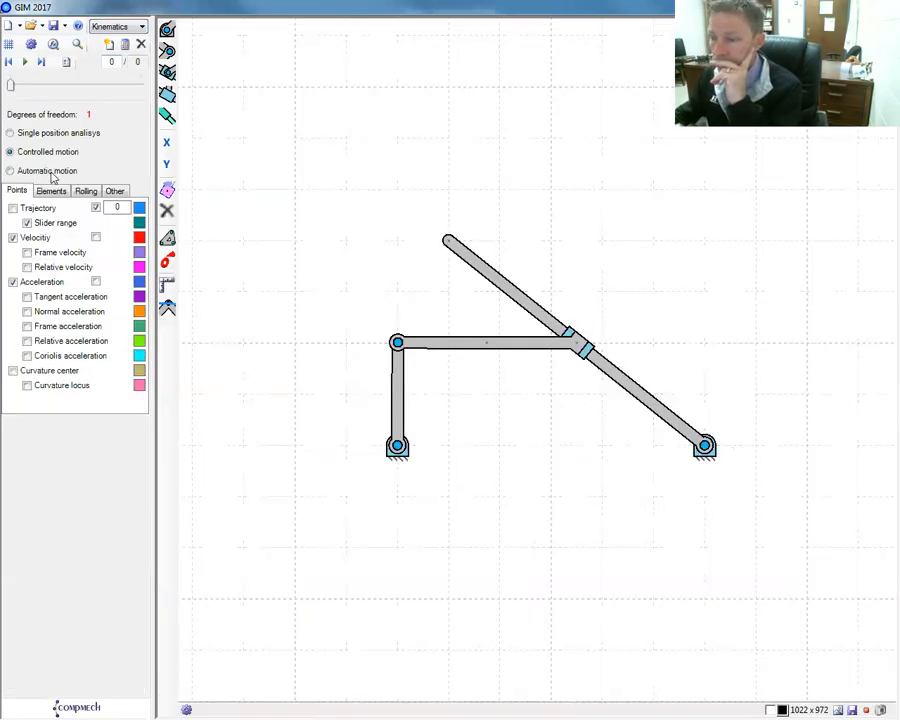
pyautogui.click(26, 62)
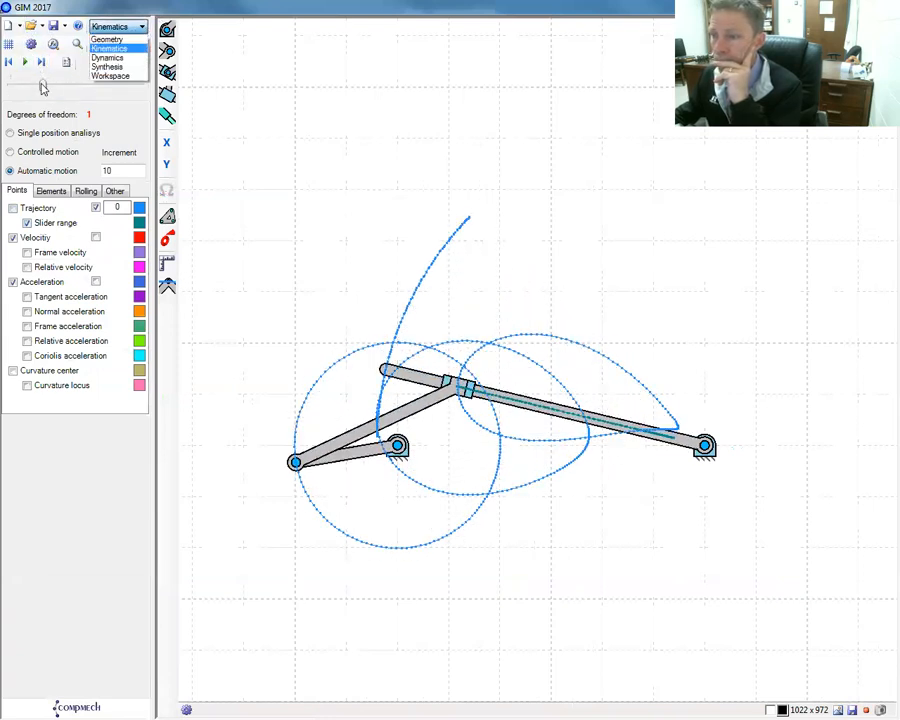
pyautogui.moveTo(43, 89); pyautogui.dragTo(15, 90)
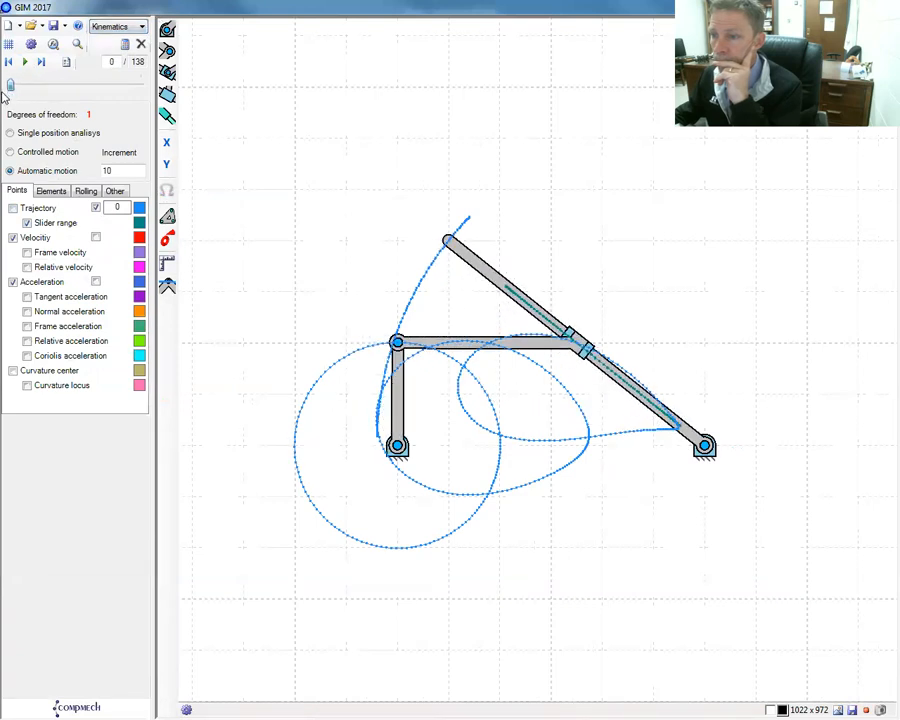
pyautogui.click(107, 40)
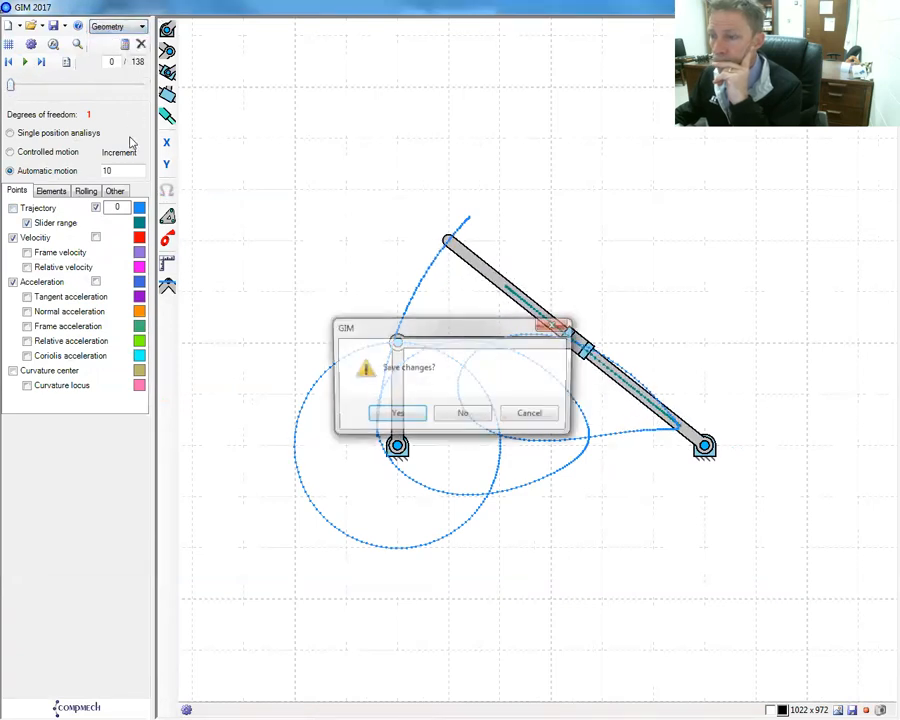
pyautogui.click(458, 416)
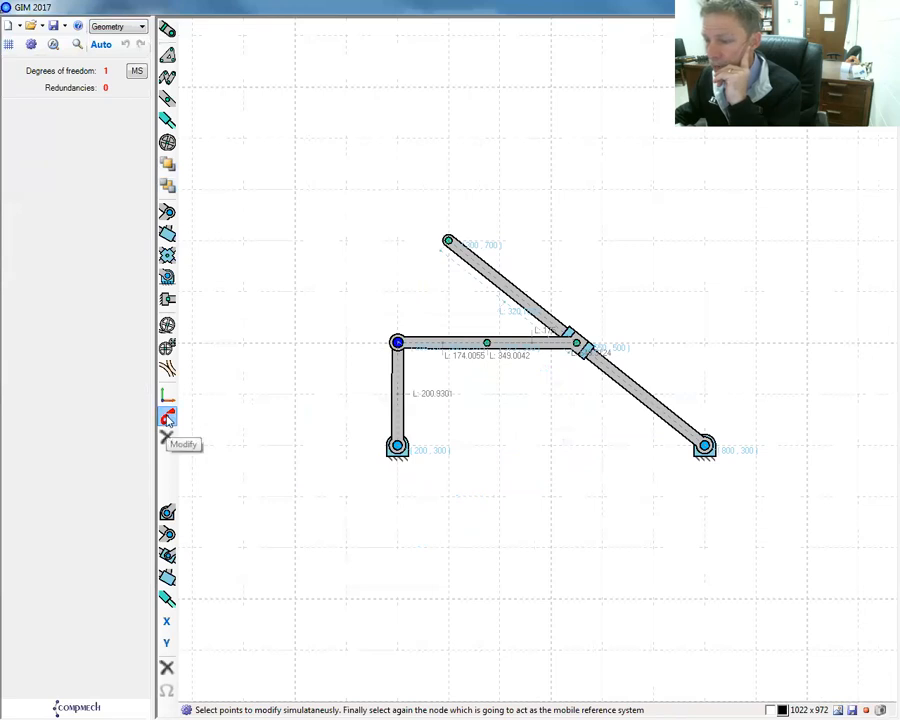
# Reshape the mechanism with Modify: crank joint to about (378, 343), slider slightly down its bar, and the bar's free end to about (802, 784)
pyautogui.click(398, 344)
pyautogui.moveTo(398, 344); pyautogui.dragTo(496, 431)
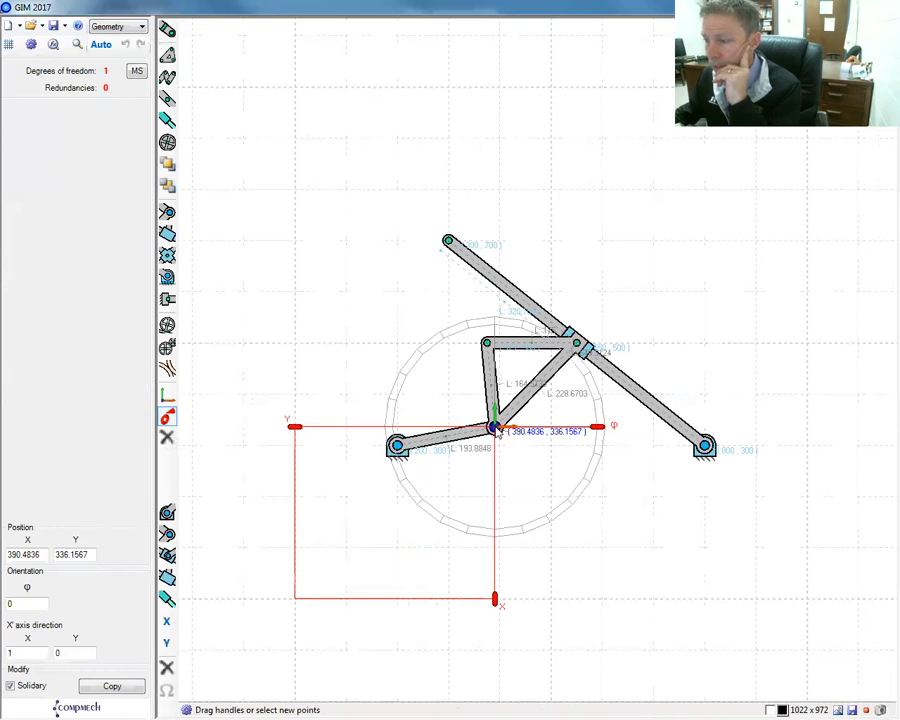
pyautogui.click(577, 347)
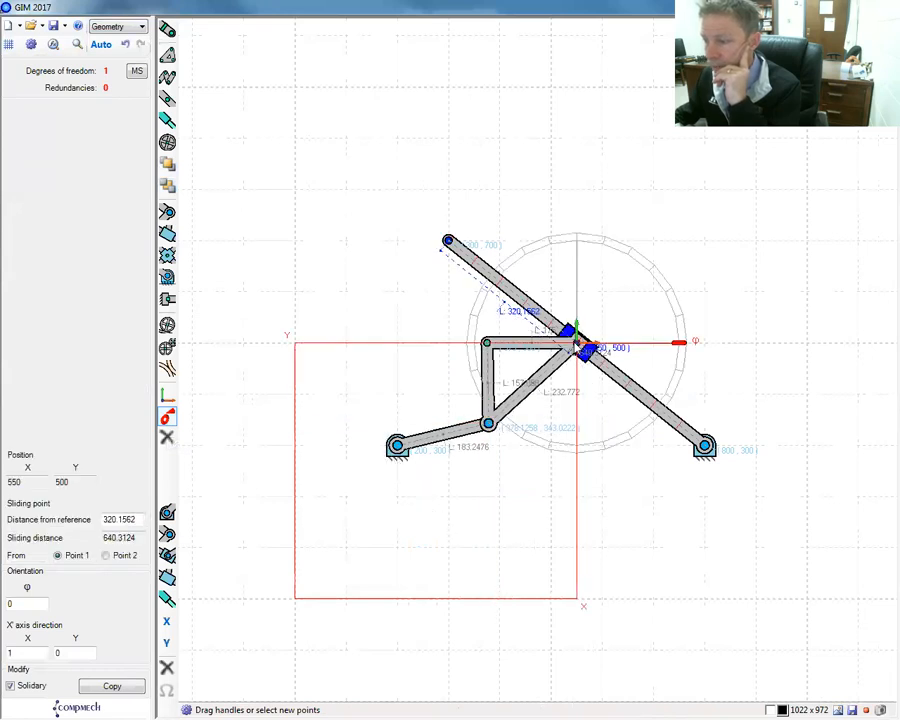
pyautogui.moveTo(567, 340)
pyautogui.mouseDown()
pyautogui.moveTo(507, 298)
pyautogui.moveTo(450, 281)
pyautogui.moveTo(585, 372)
pyautogui.moveTo(600, 372)
pyautogui.moveTo(580, 356)
pyautogui.mouseUp()
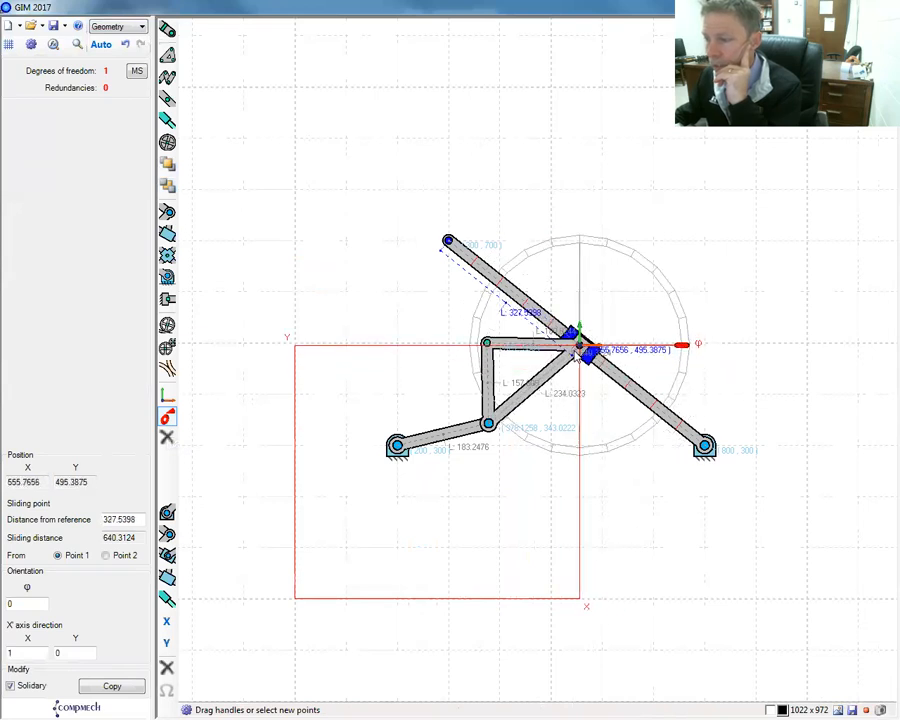
pyautogui.click(448, 243)
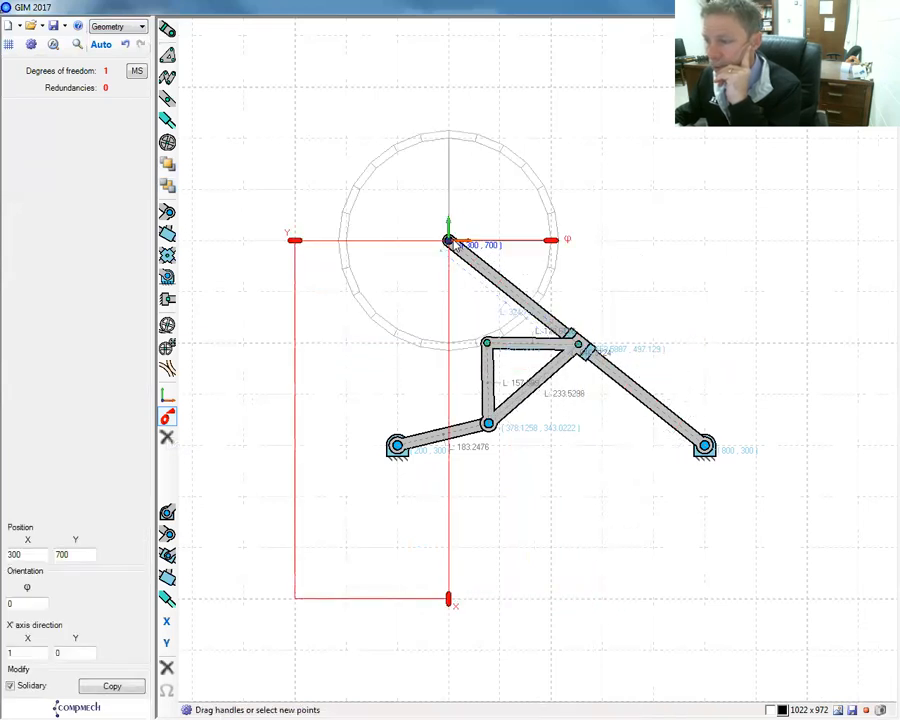
pyautogui.moveTo(448, 243); pyautogui.dragTo(708, 203)
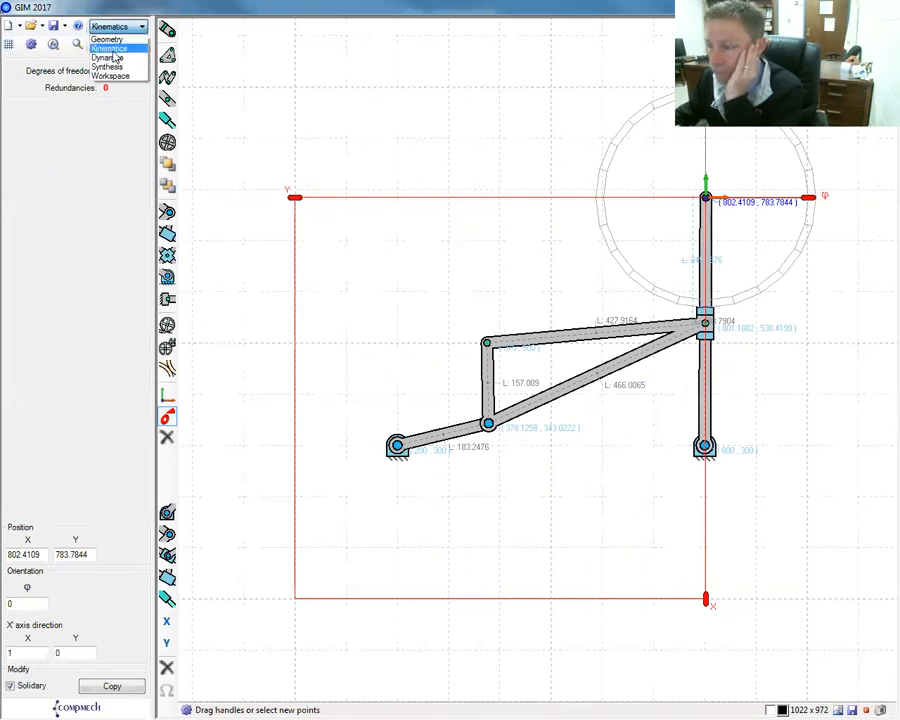
# Compute the reshaped mechanism's automatic motion in Kinematics, play it, and stop the playback
pyautogui.click(113, 51)
pyautogui.click(21, 172)
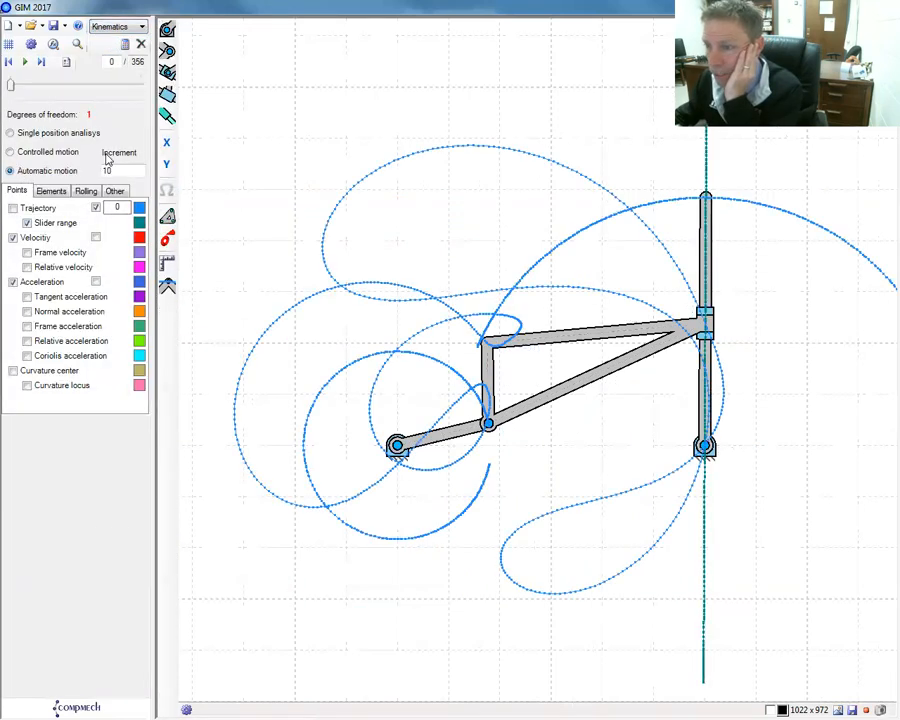
pyautogui.click(26, 62)
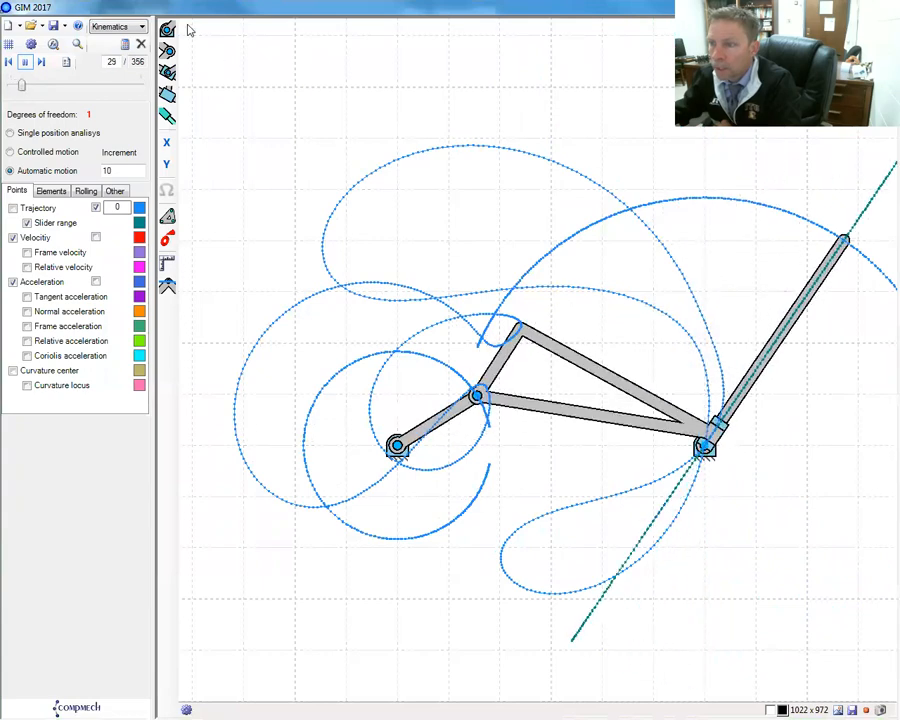
pyautogui.click(142, 27)
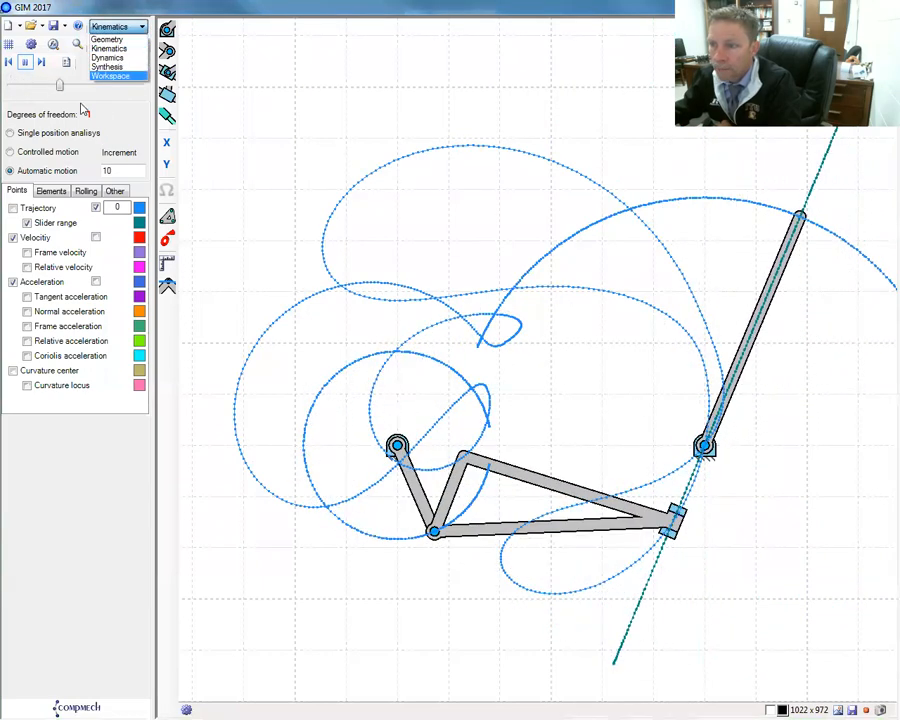
pyautogui.click(142, 27)
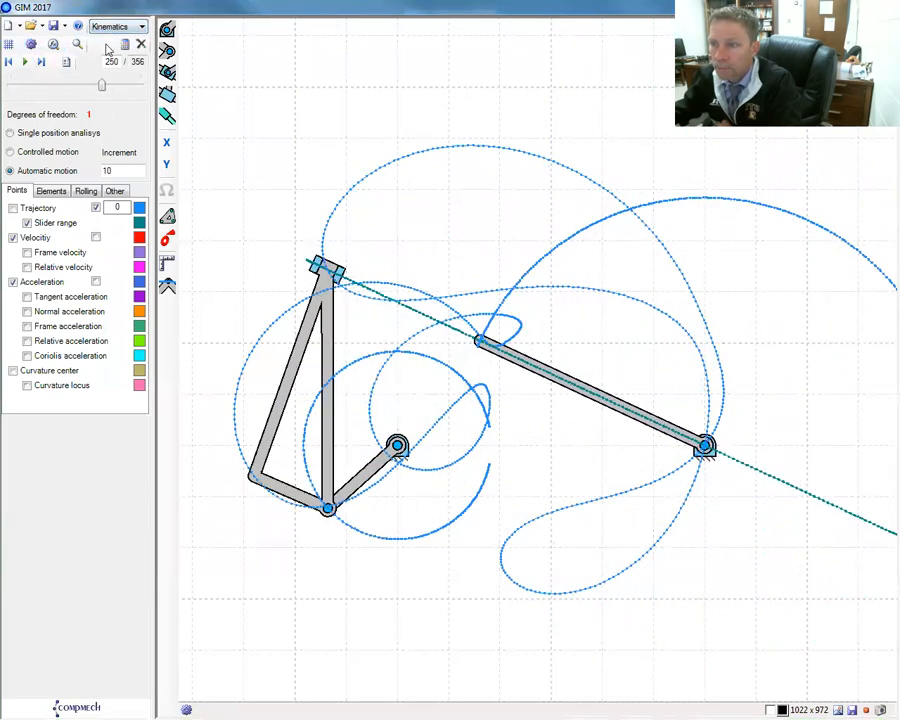